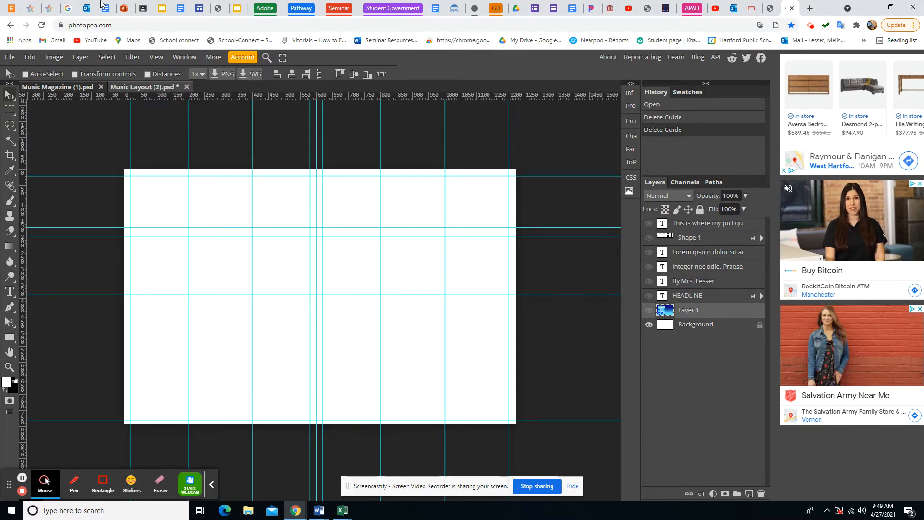
- Check the Music Magazine Layout requirements slide in Google Slides and return to the Photopea document
left_click(161, 14)
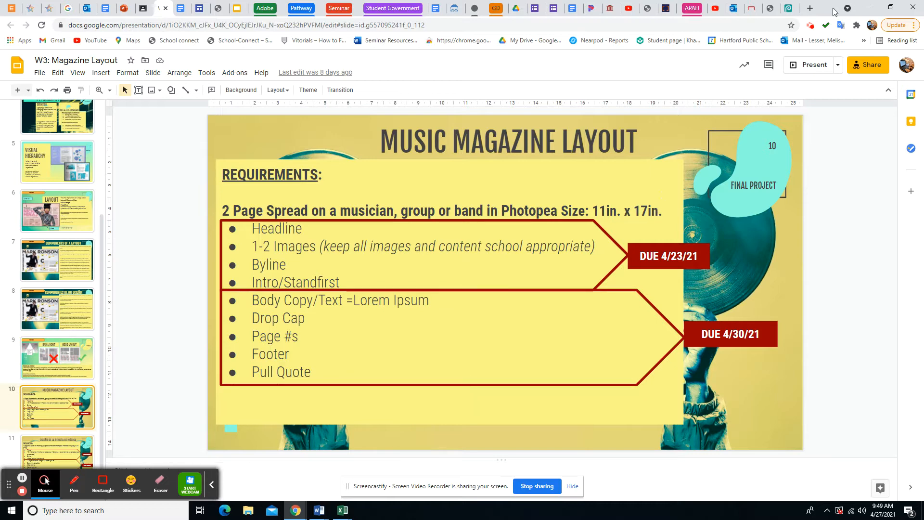
left_click(789, 8)
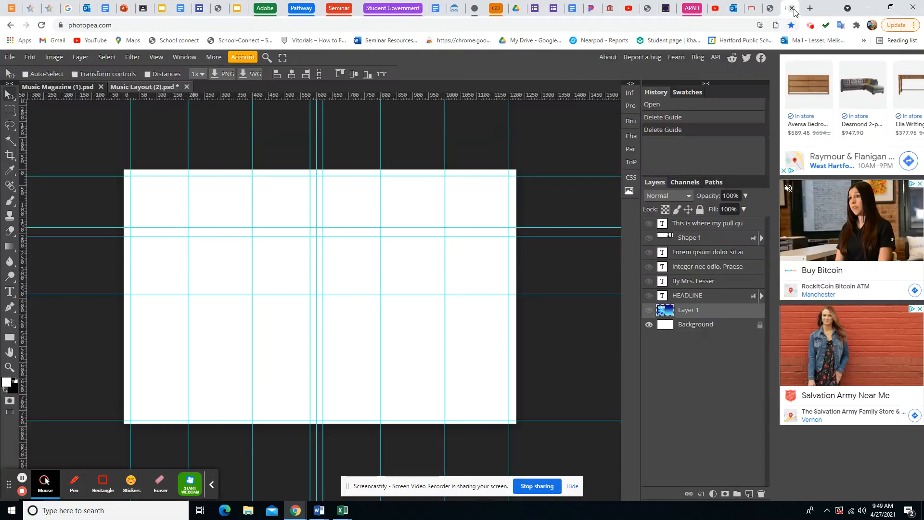
- Show the grid over the blank magazine spread
left_click(157, 57)
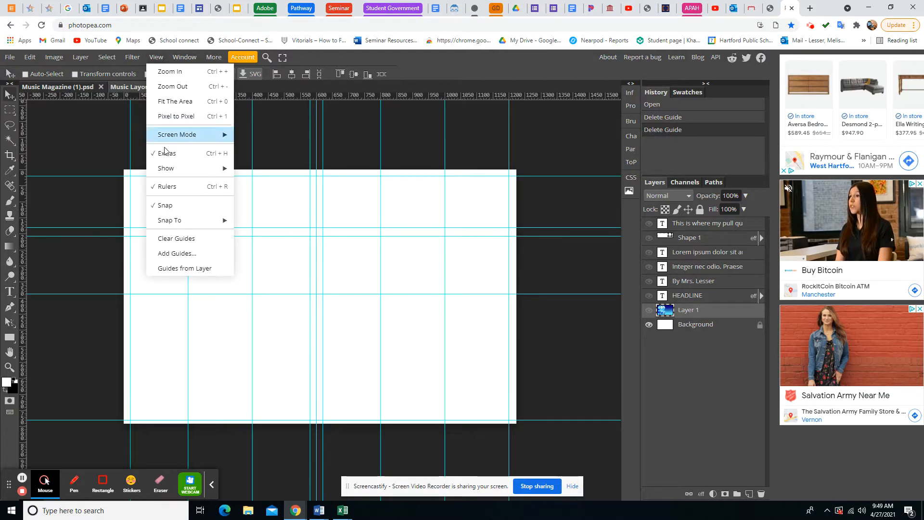
mouse_move(171, 170)
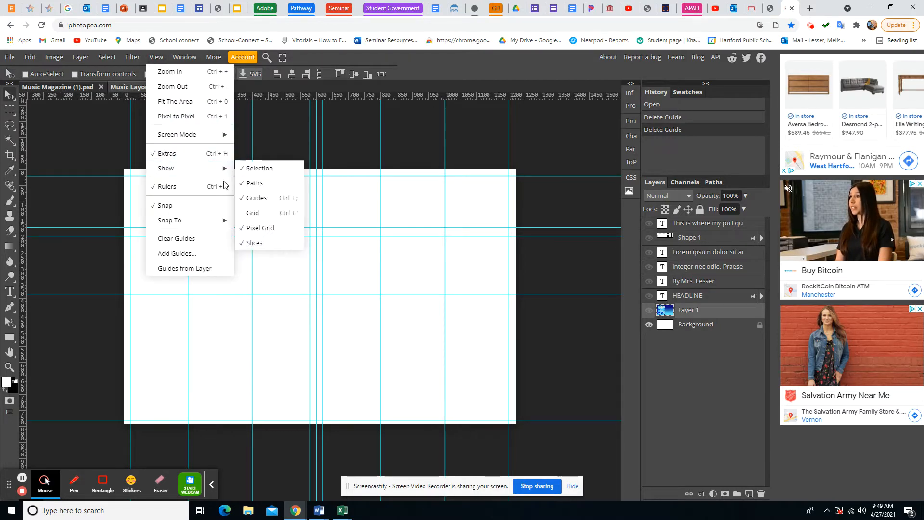
left_click(255, 215)
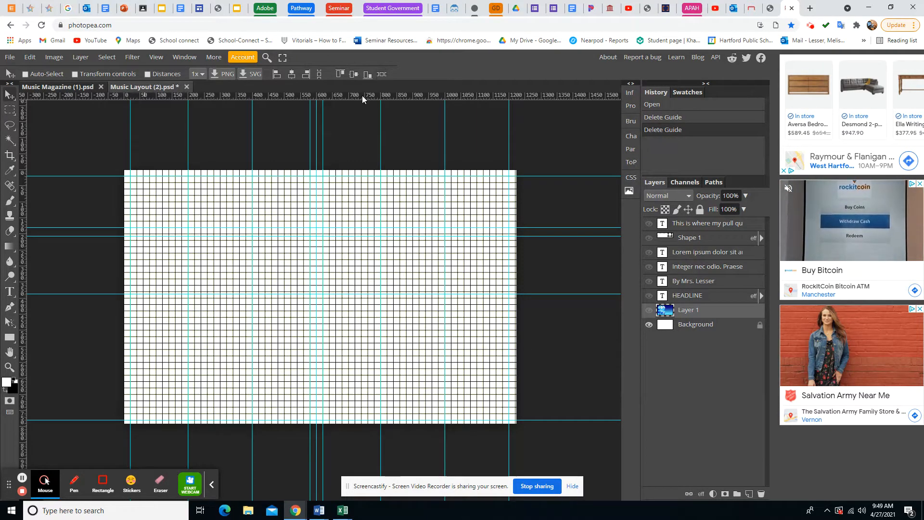
- Hide the rulers around the canvas and show them again
left_click(155, 58)
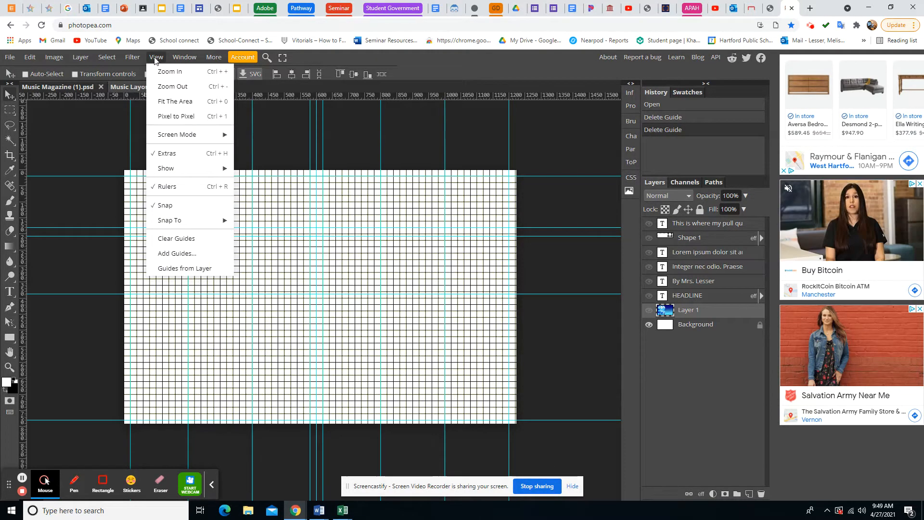
left_click(166, 189)
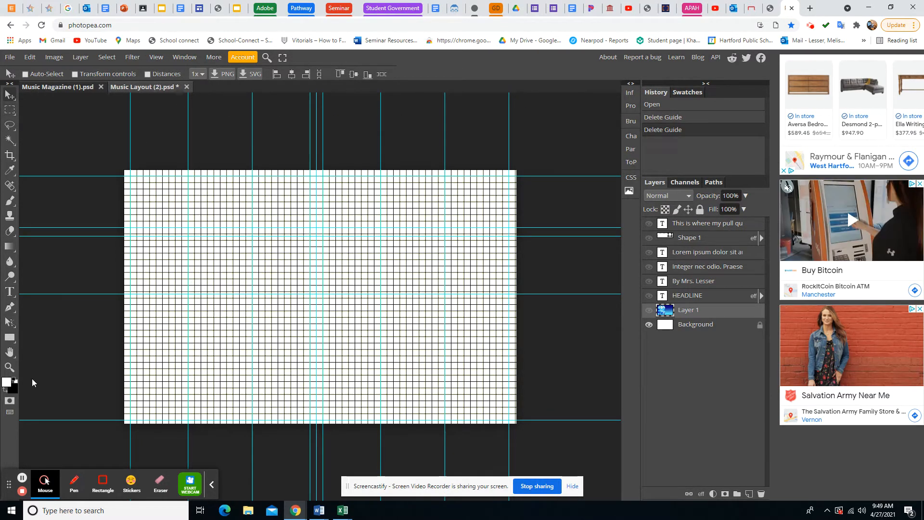
left_click(155, 58)
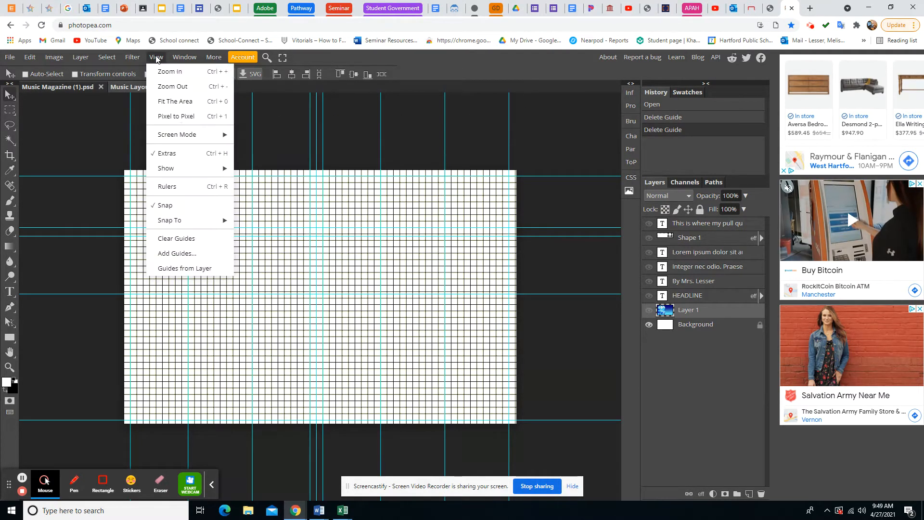
left_click(192, 188)
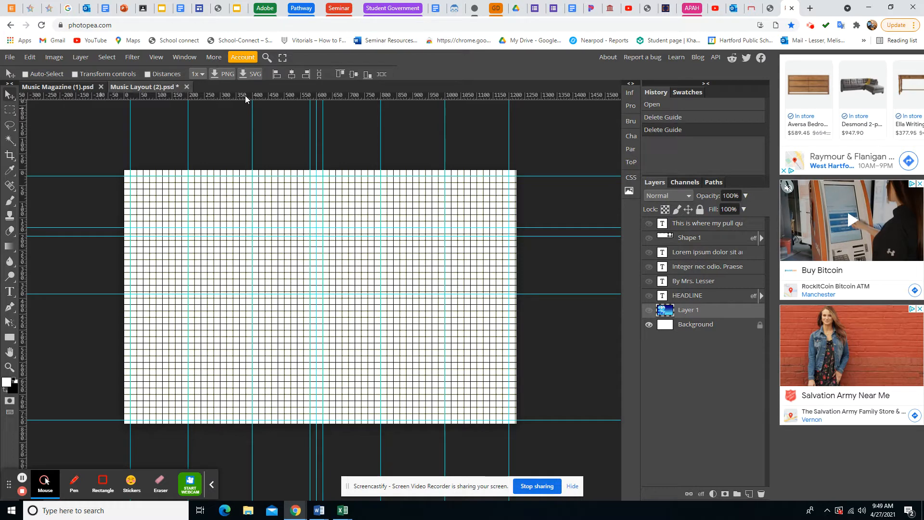
- Add a vertical guide one grid square in from the page's left edge as the margin
mouse_move(245, 97)
left_mouse_down()
mouse_move(243, 167)
mouse_move(247, 99)
left_mouse_up()
left_click_drag(22, 172, 131, 162)
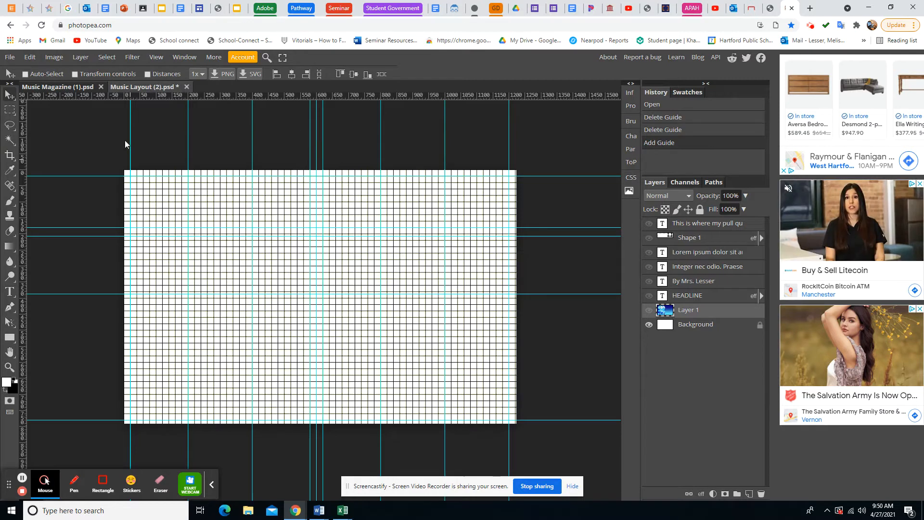
mouse_move(23, 235)
left_mouse_down()
mouse_move(108, 217)
mouse_move(322, 207)
mouse_move(161, 234)
mouse_move(14, 244)
left_mouse_up()
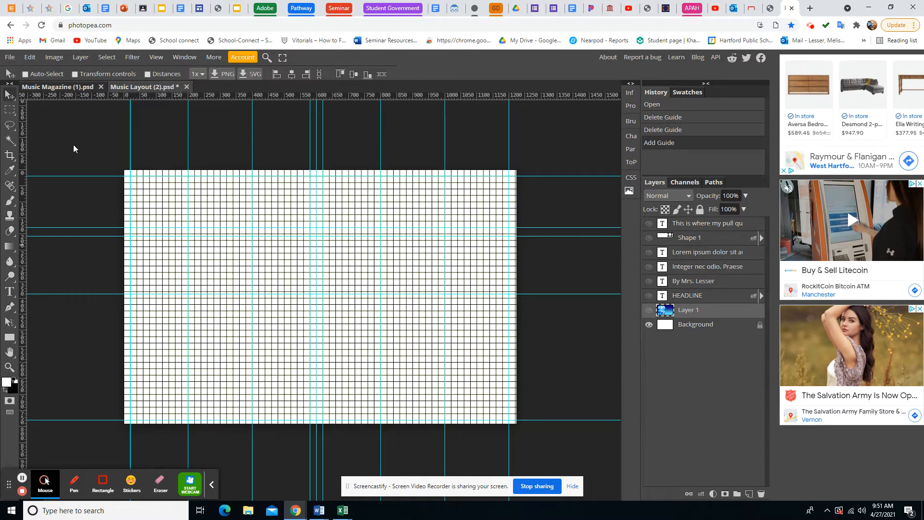
mouse_move(22, 153)
left_mouse_down()
mouse_move(188, 147)
mouse_move(24, 153)
left_mouse_up()
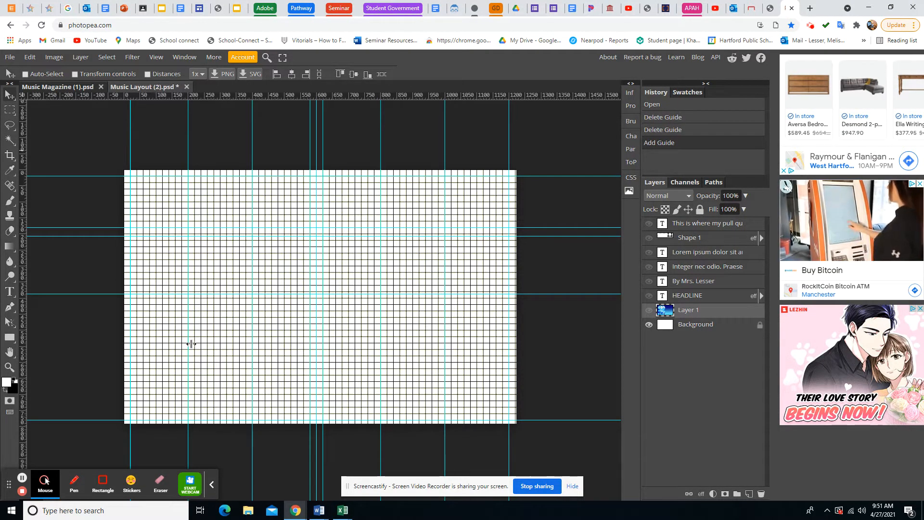
- Hide the grid while keeping the guides displayed on the spread
left_click(156, 57)
mouse_move(174, 169)
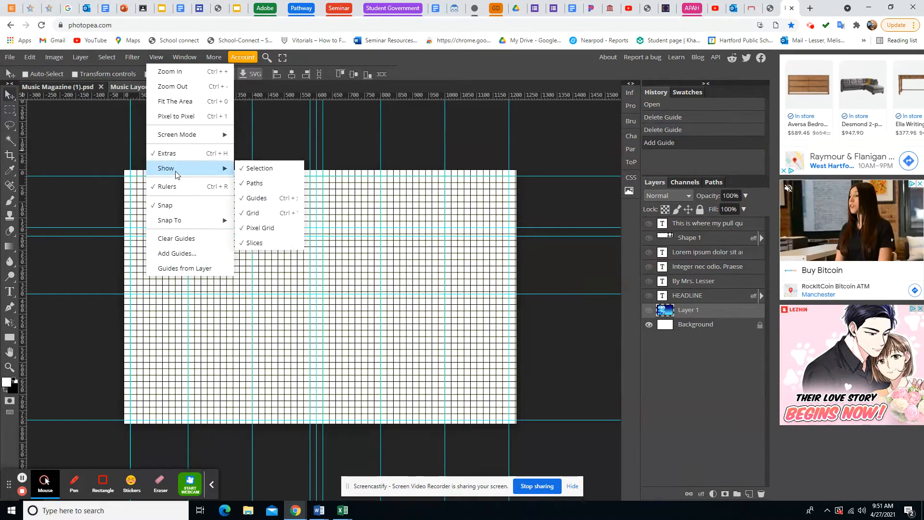
left_click(248, 213)
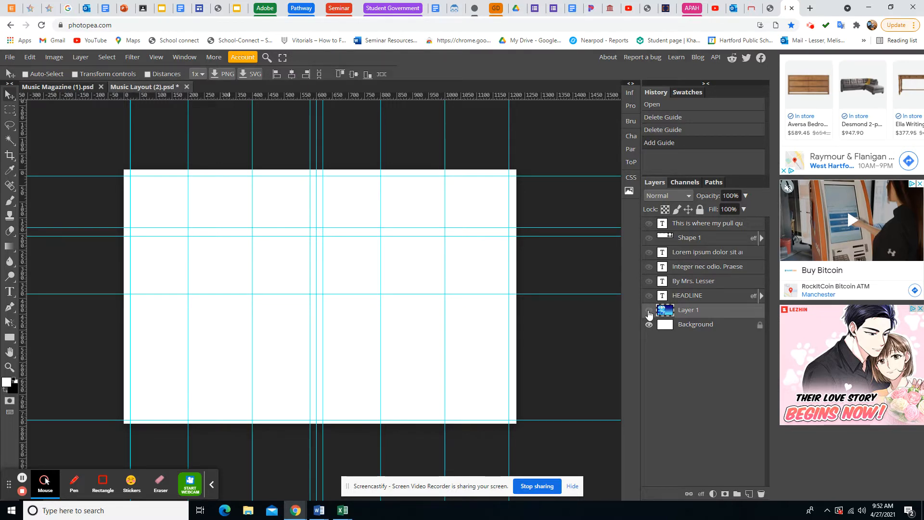
- Show Layer 1 and set the foreground color to the blue 1750ee sampled from its image
left_click(649, 310)
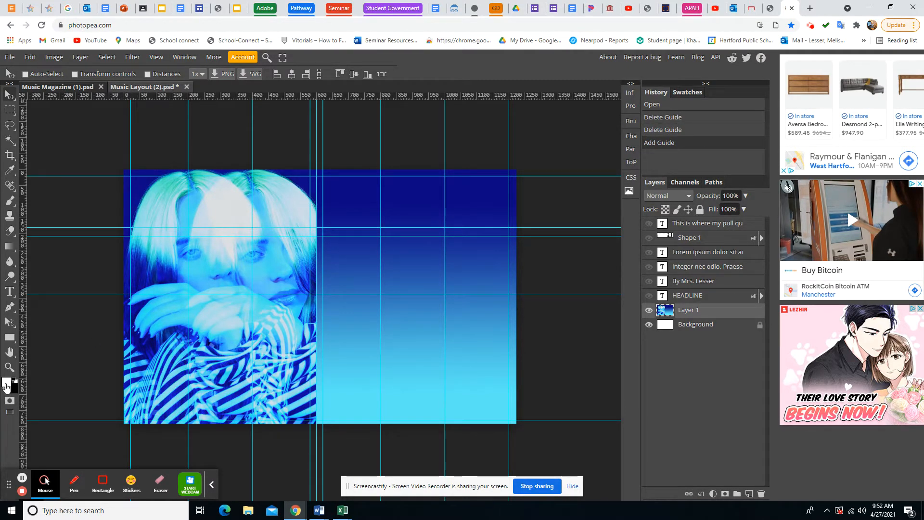
left_click(6, 383)
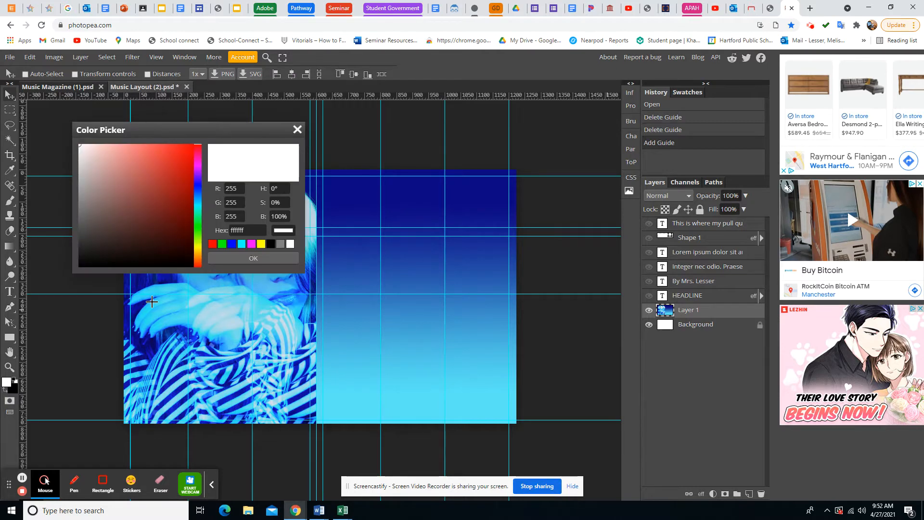
left_click(153, 293)
left_click(157, 378)
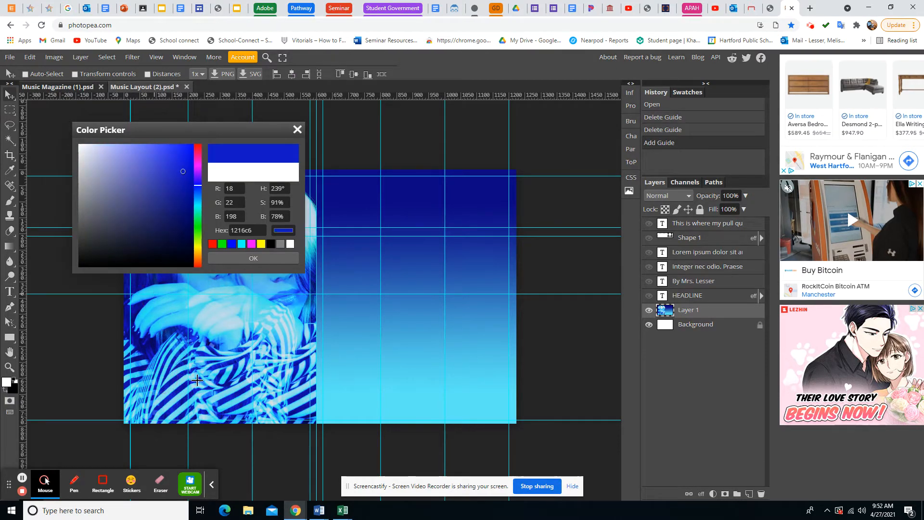
left_click(253, 258)
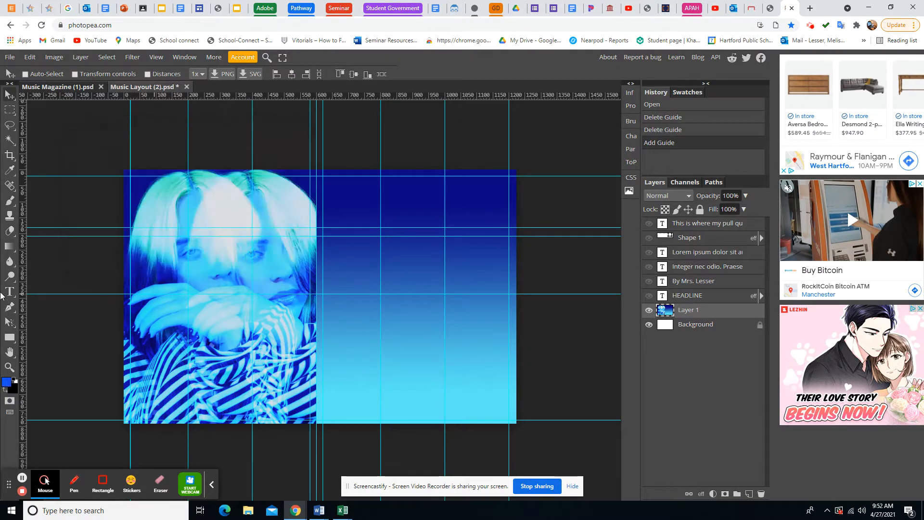
- With the Gradient tool, set the gradient's starting color stop to a light blue sampled from the striped clothing in the image
right_click(10, 251)
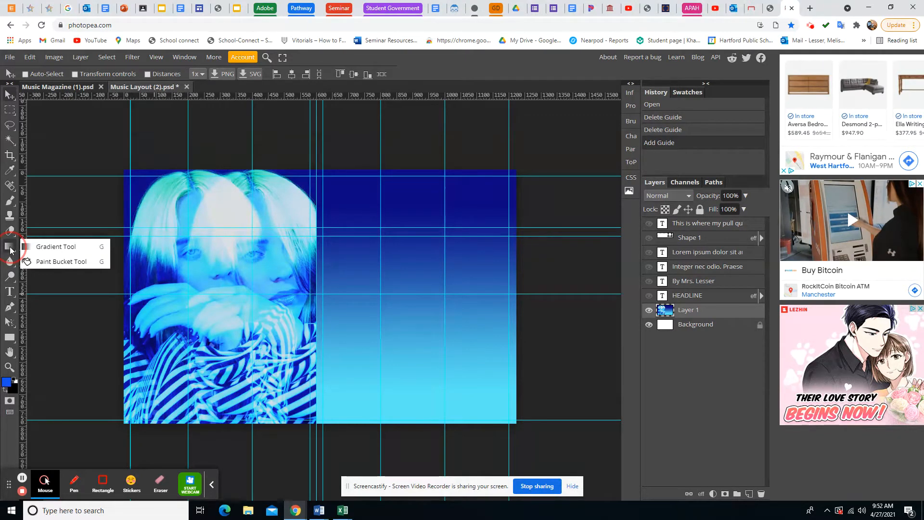
left_click(10, 250)
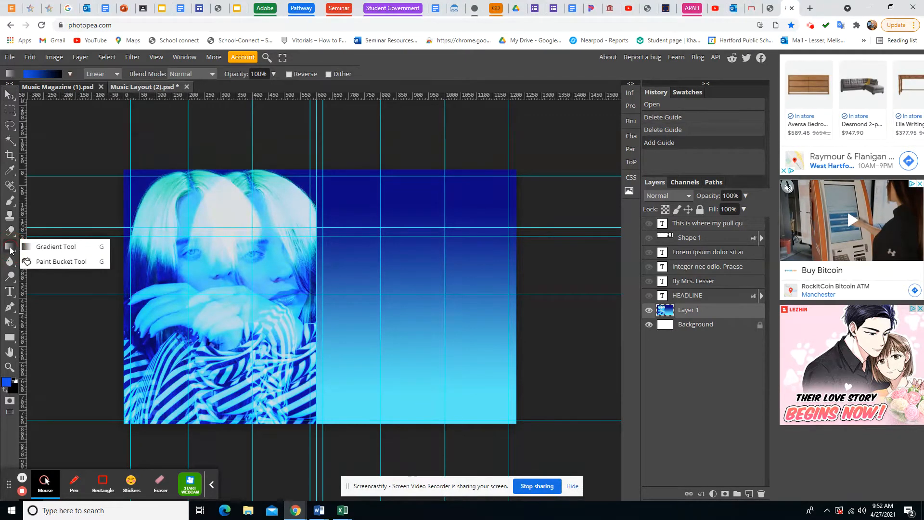
left_click(37, 250)
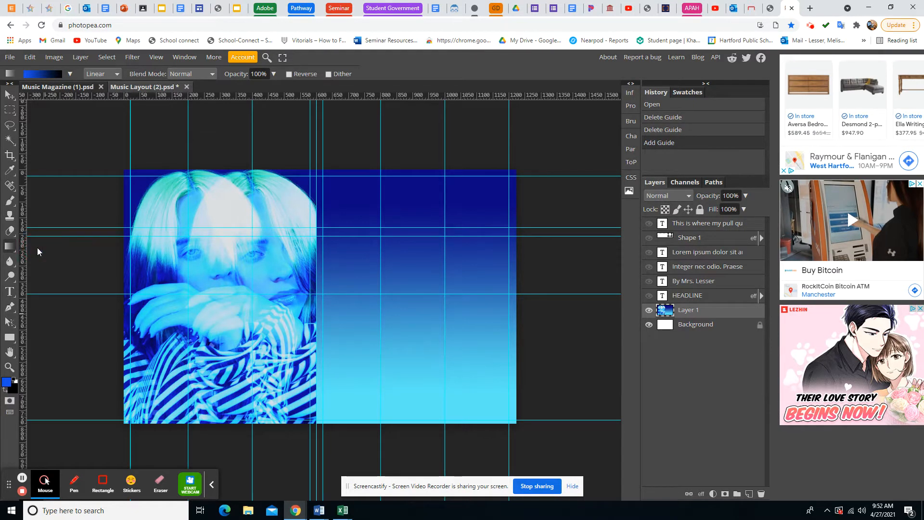
left_click(40, 75)
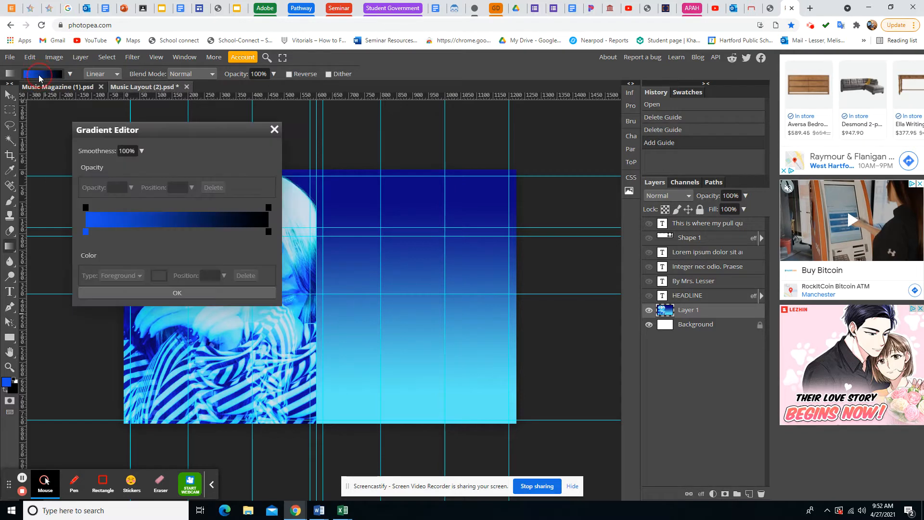
left_click(85, 233)
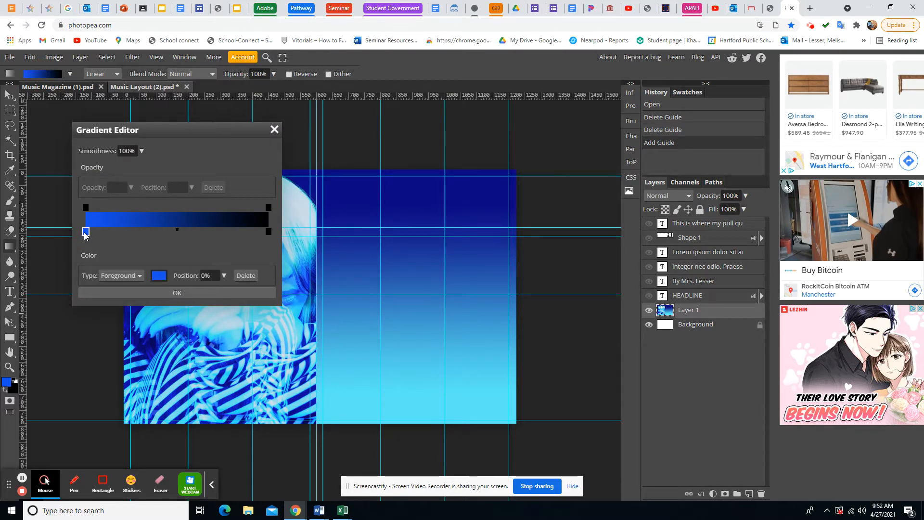
double_click(85, 232)
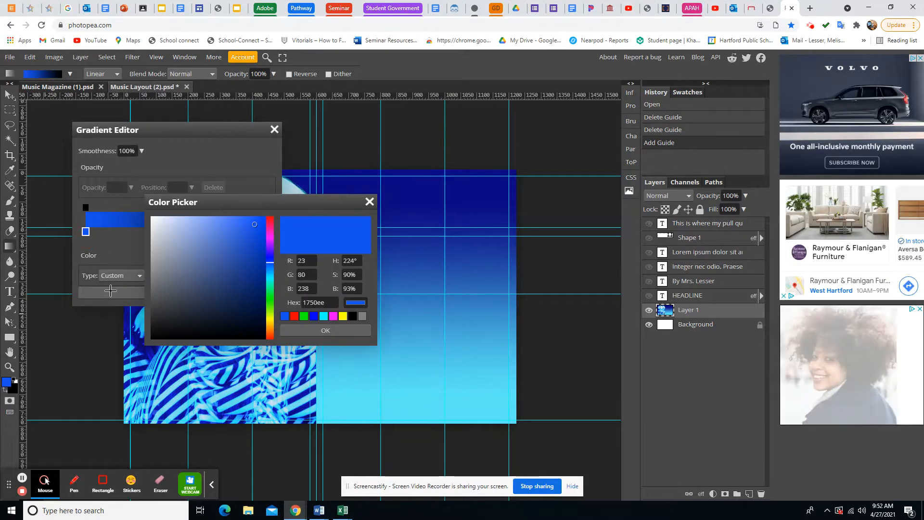
left_click(128, 377)
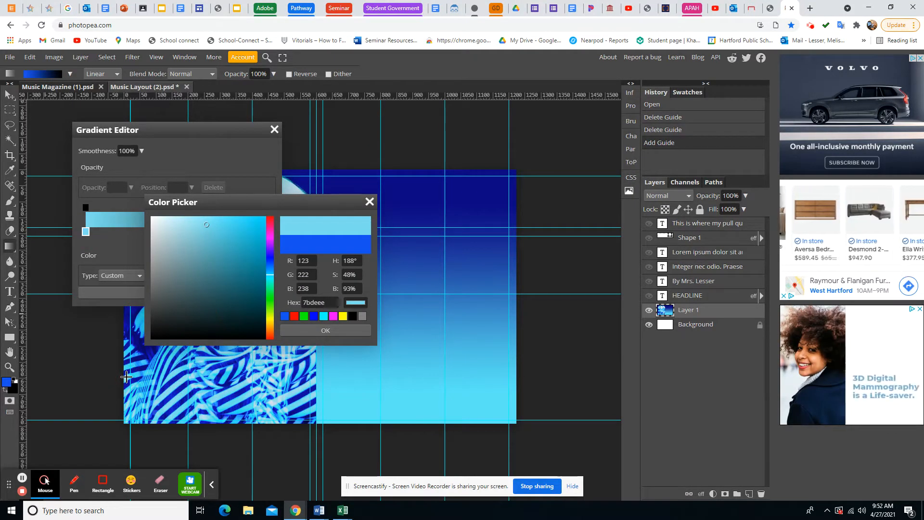
left_click(137, 386)
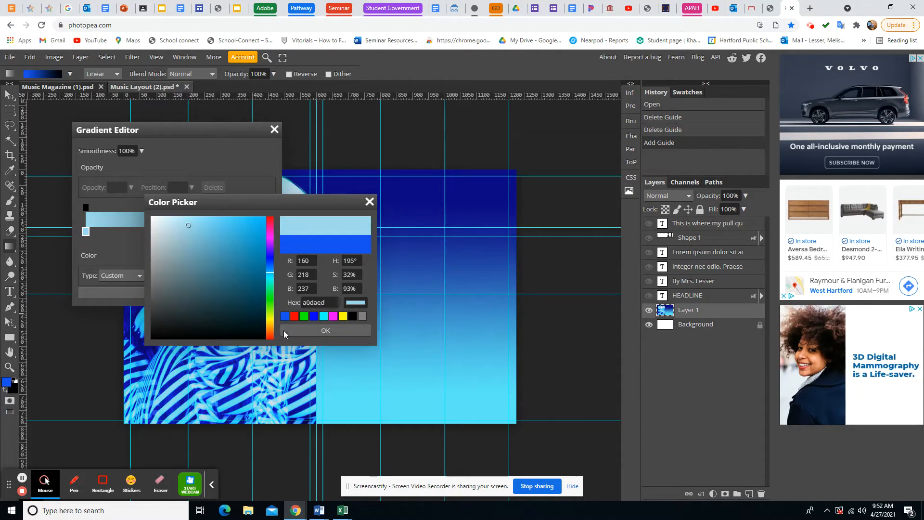
left_click(243, 384)
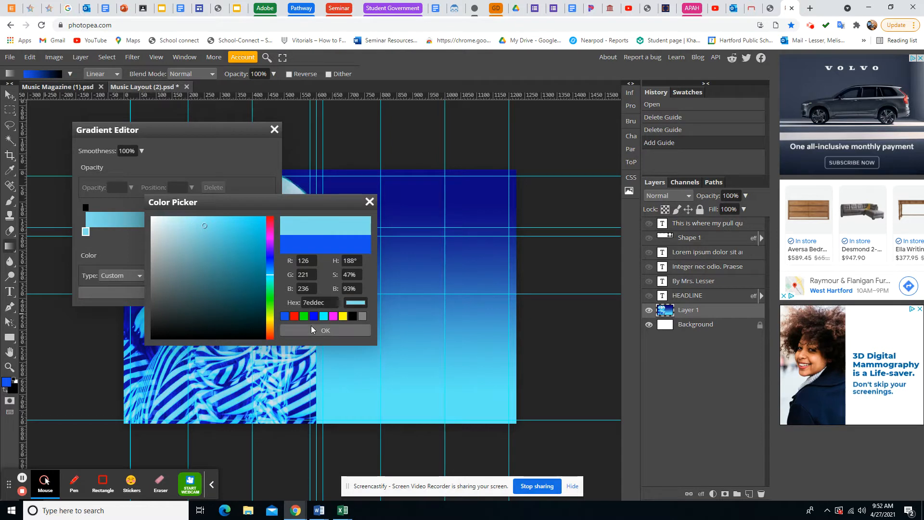
left_click(169, 408)
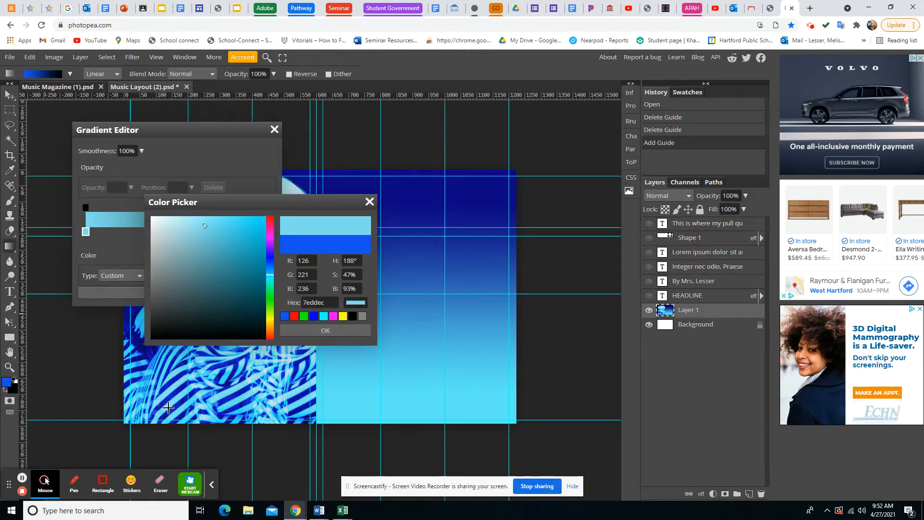
left_click(309, 330)
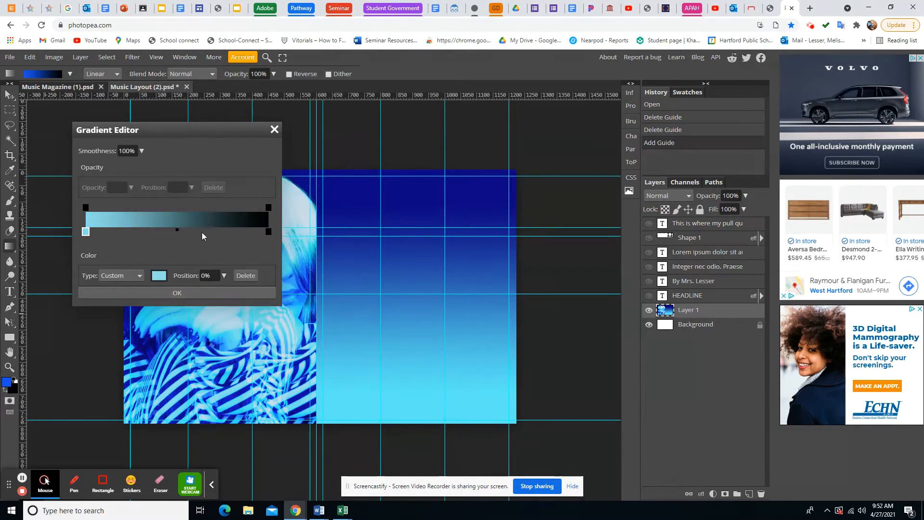
- Set the gradient's end color stop to the dark blue 100681 sampled from the image and accept the gradient
left_click(268, 233)
left_click(268, 233)
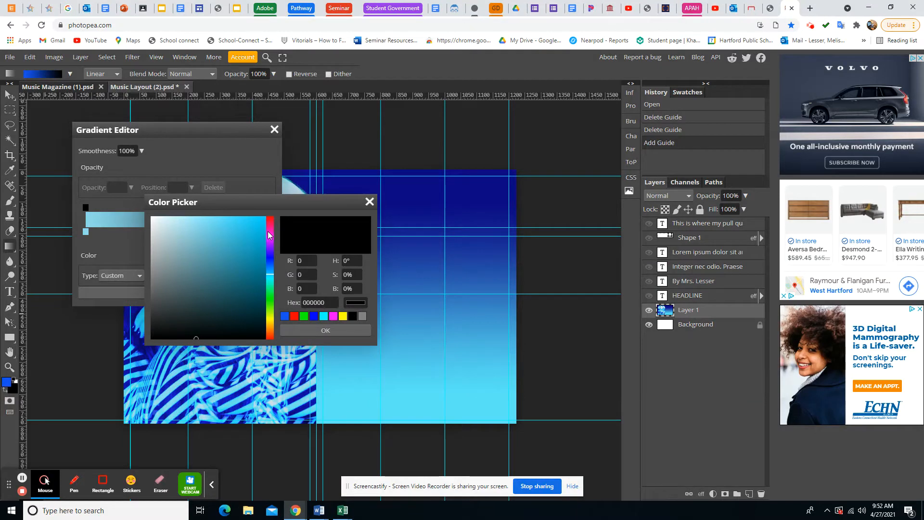
left_click(129, 316)
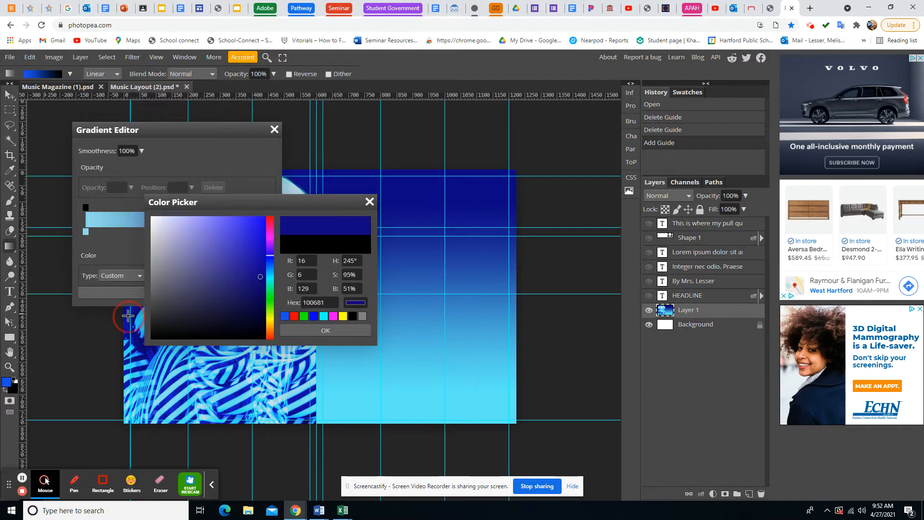
left_click(313, 332)
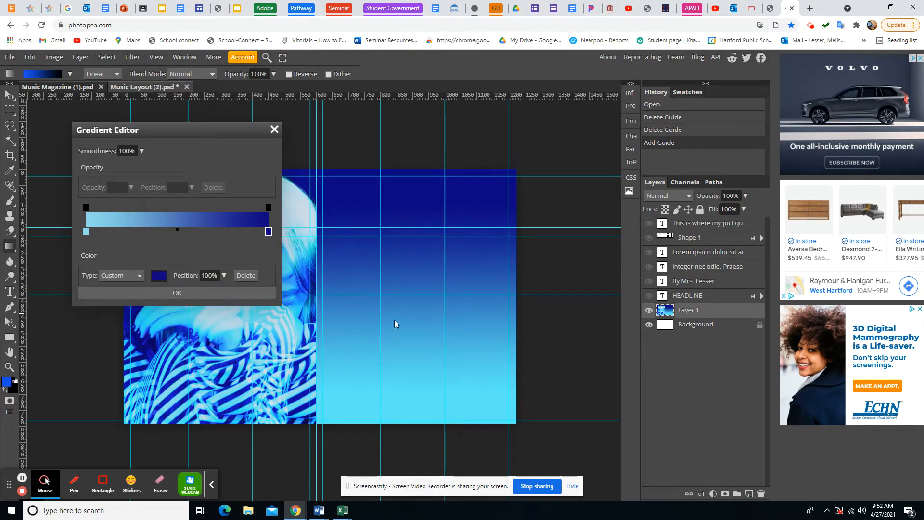
left_click(177, 292)
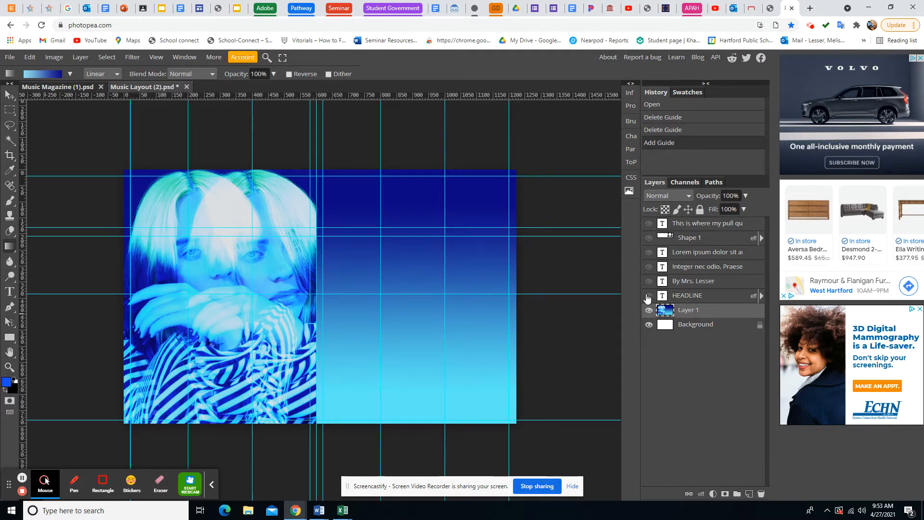
- Show the HEADLINE text layer and the byline text layer above it
left_click(649, 295)
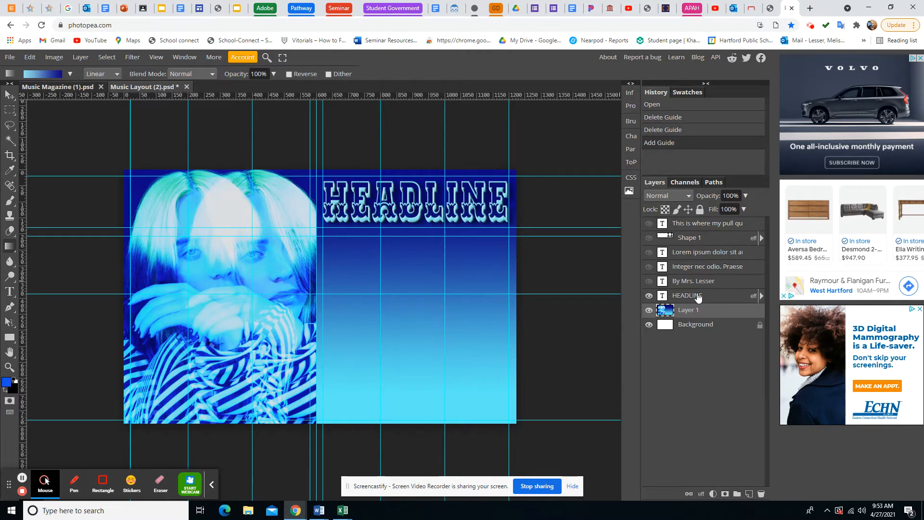
left_click(649, 283)
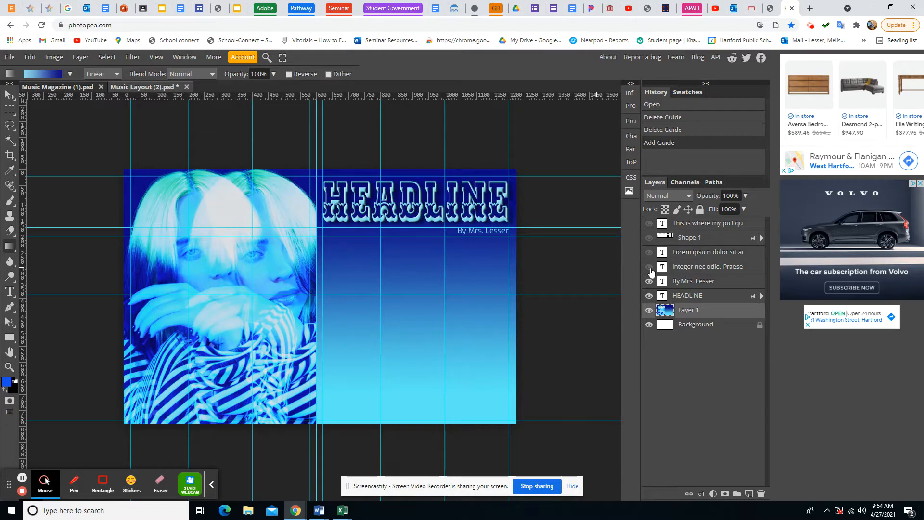
- Show the "Integer nec odio" text layer and view the HEADLINE layer's font and style options with the Type tool
left_click(649, 267)
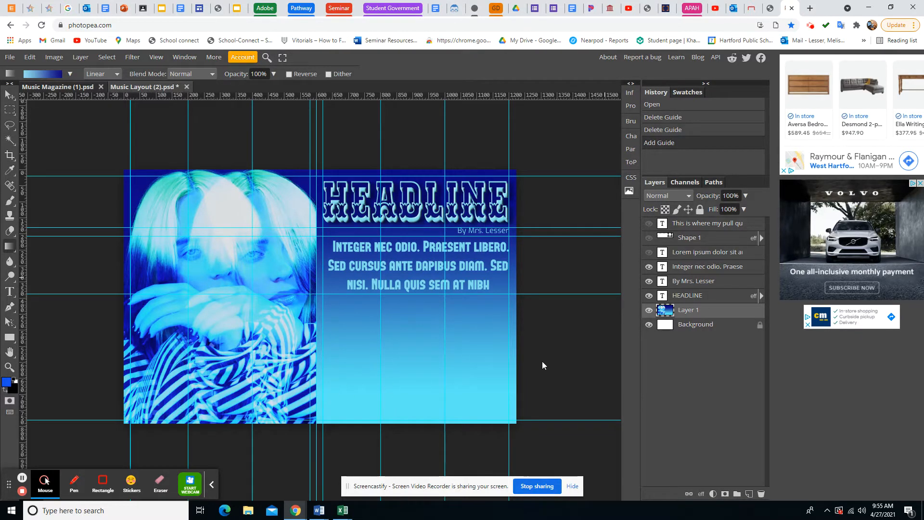
left_click(702, 297)
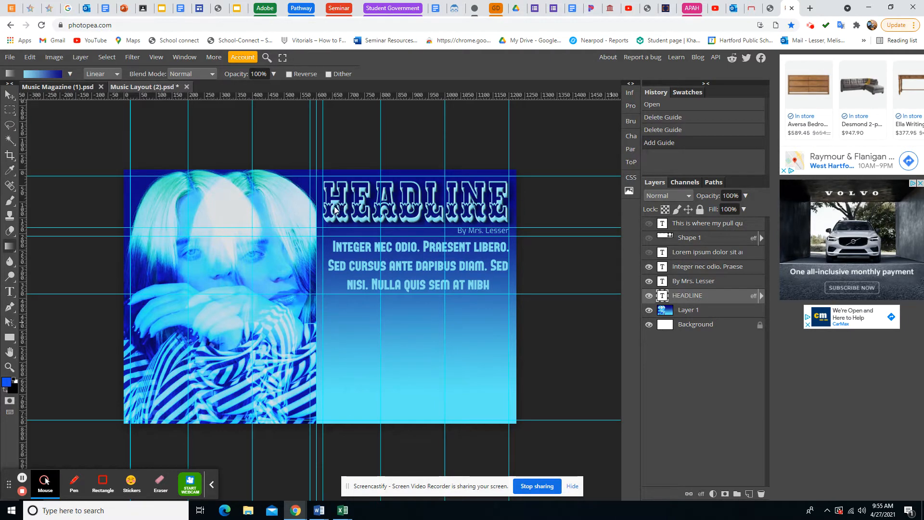
left_click(9, 294)
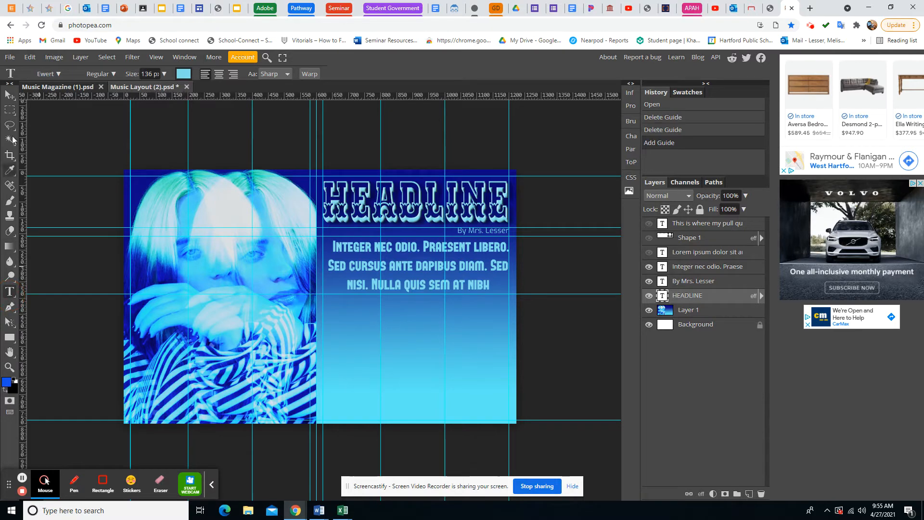
left_click(56, 74)
left_click(97, 74)
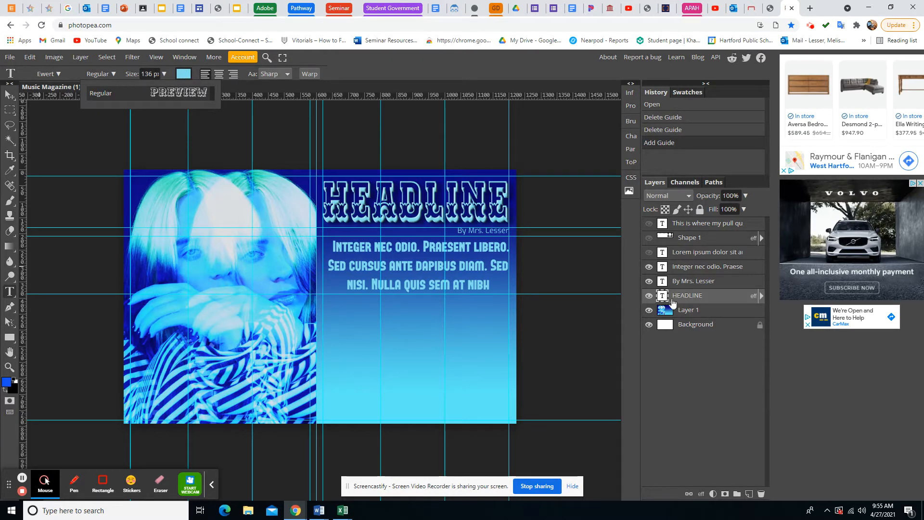
- Expand the HEADLINE layer's effects list, review which effects are enabled, and collapse the list
left_click(761, 297)
left_click(761, 297)
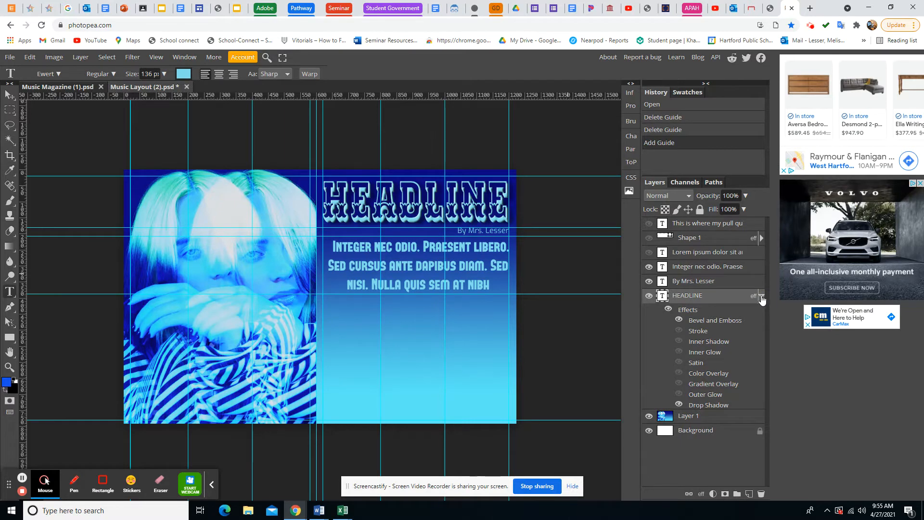
left_click(762, 297)
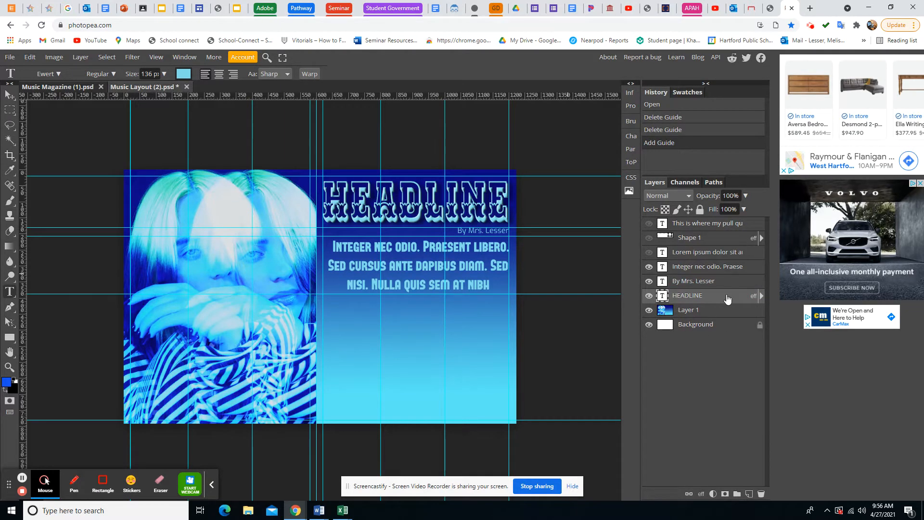
- Open the Bevel and Emboss layer style settings for the HEADLINE layer, with the dialog clear of the headline
left_click(700, 494)
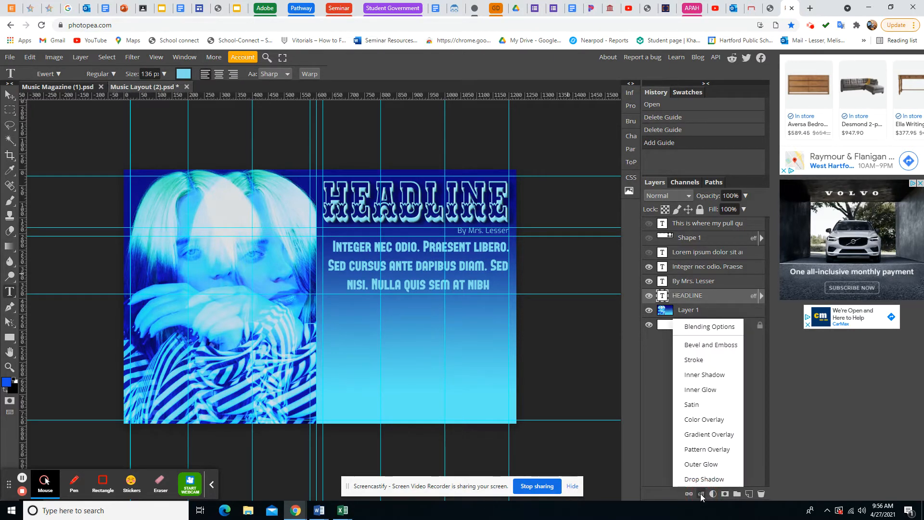
left_click(701, 495)
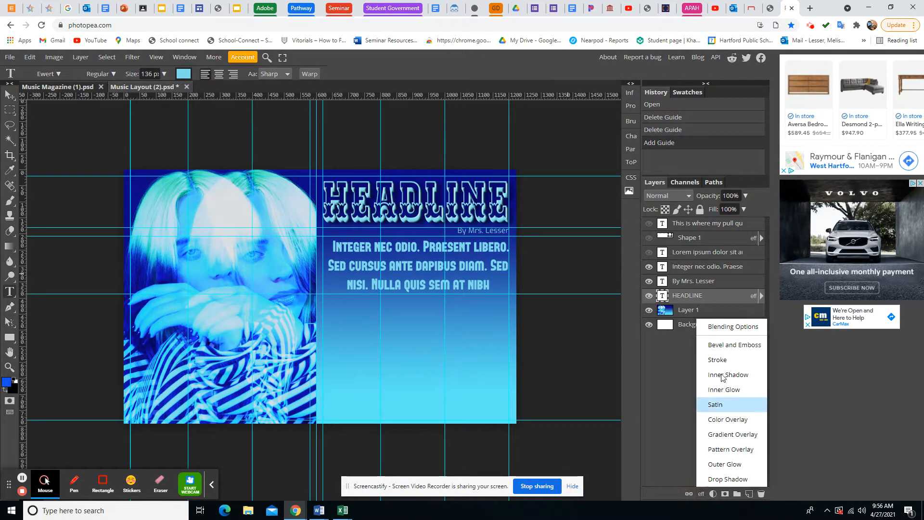
left_click(729, 343)
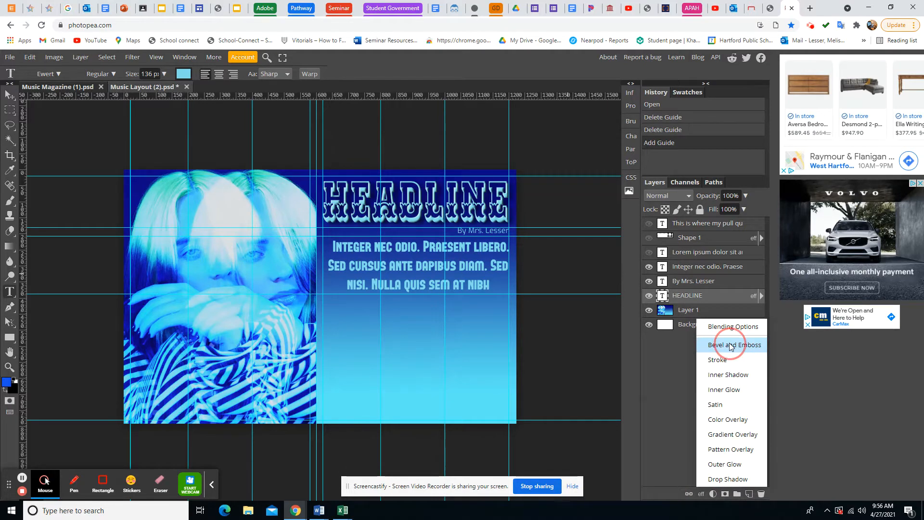
left_click_drag(264, 129, 729, 97)
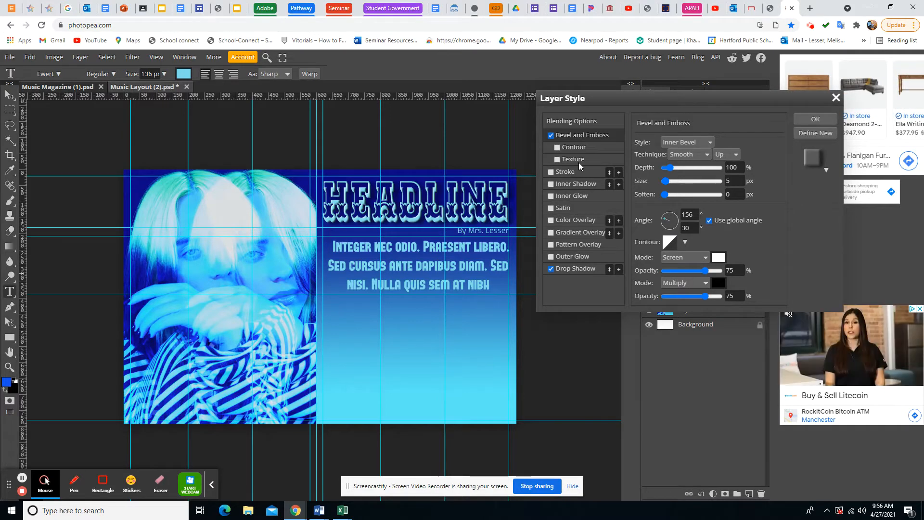
- Compare the headline with Bevel and Emboss off and on, and try its Contour and Texture options in turn
left_click(550, 135)
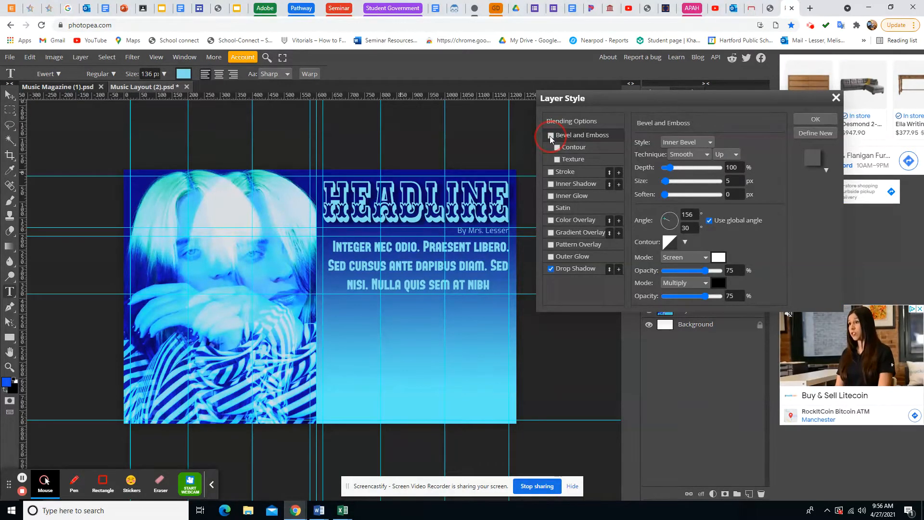
left_click(549, 136)
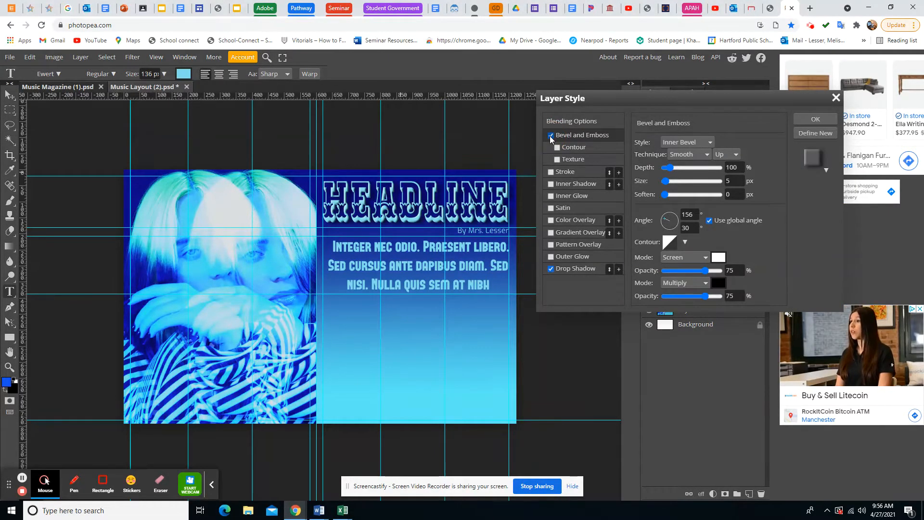
left_click(580, 146)
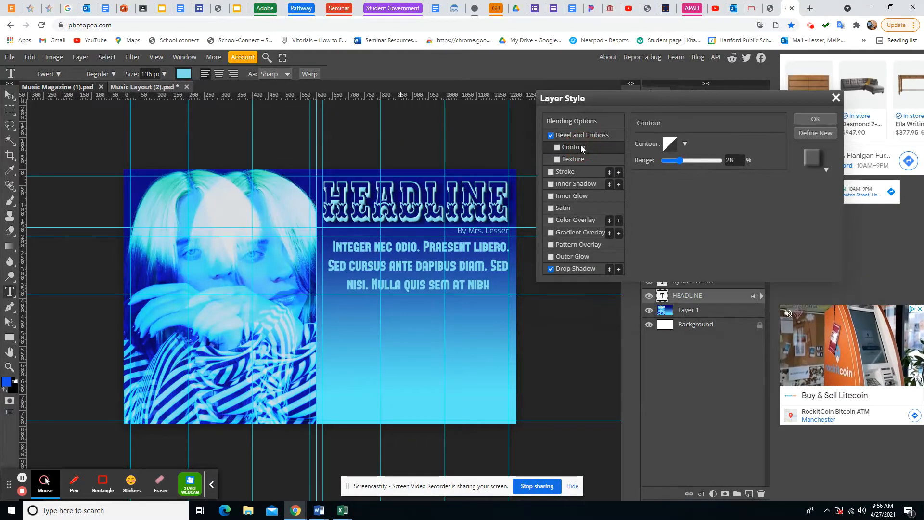
left_click(557, 147)
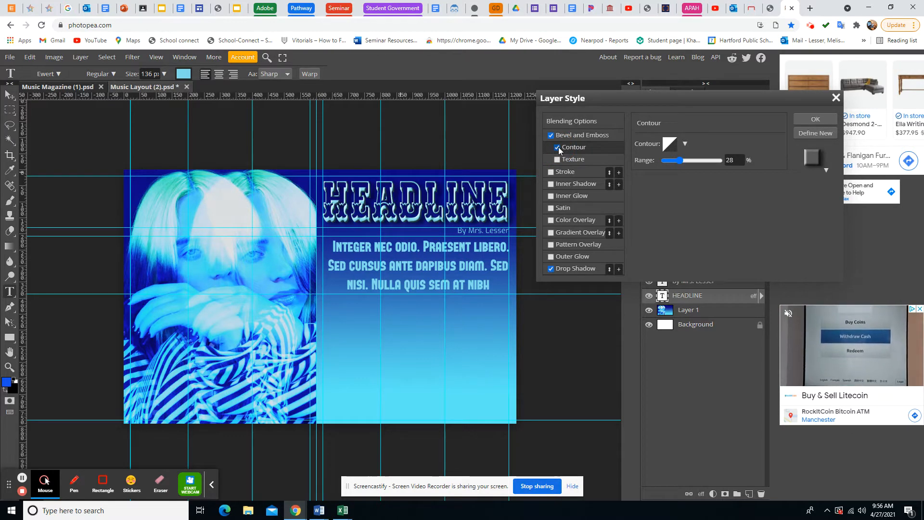
left_click(558, 148)
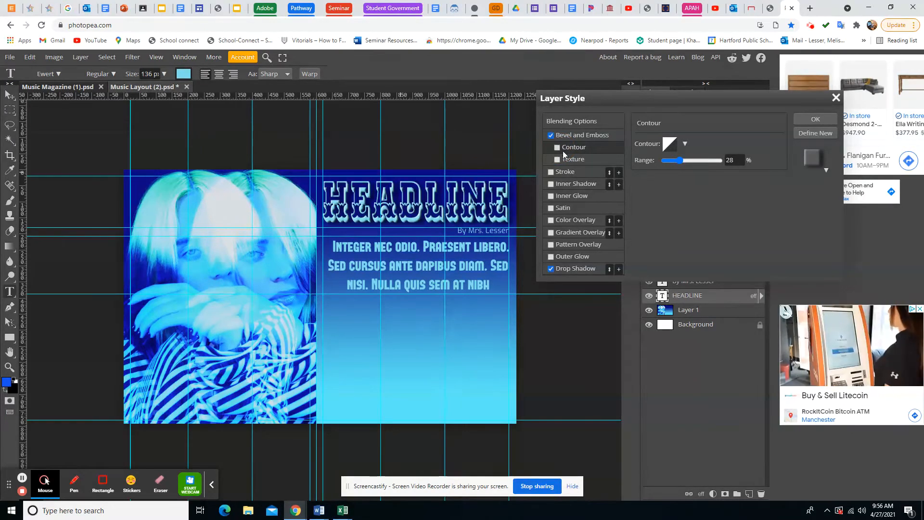
left_click(576, 160)
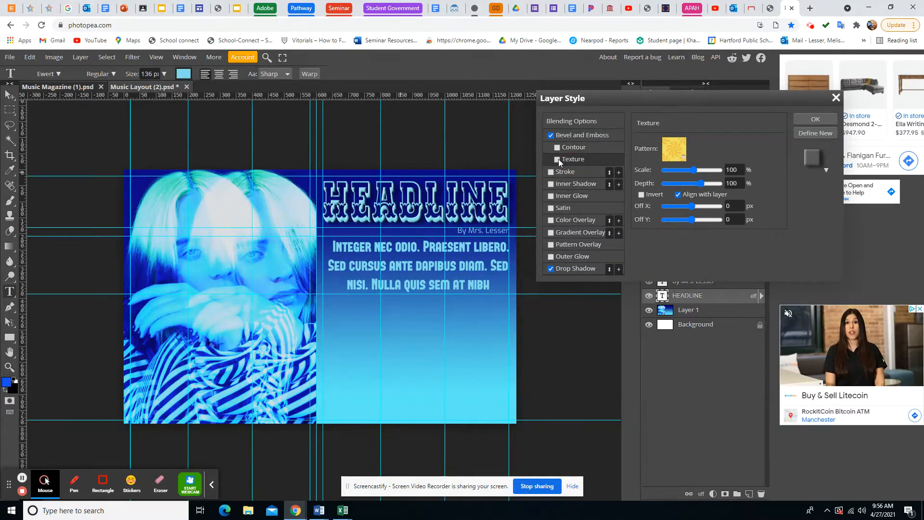
left_click(557, 159)
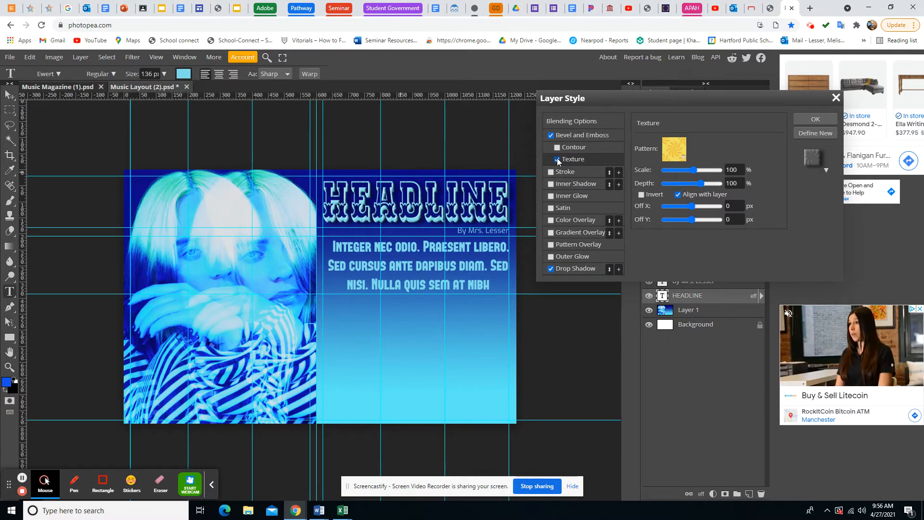
left_click(557, 159)
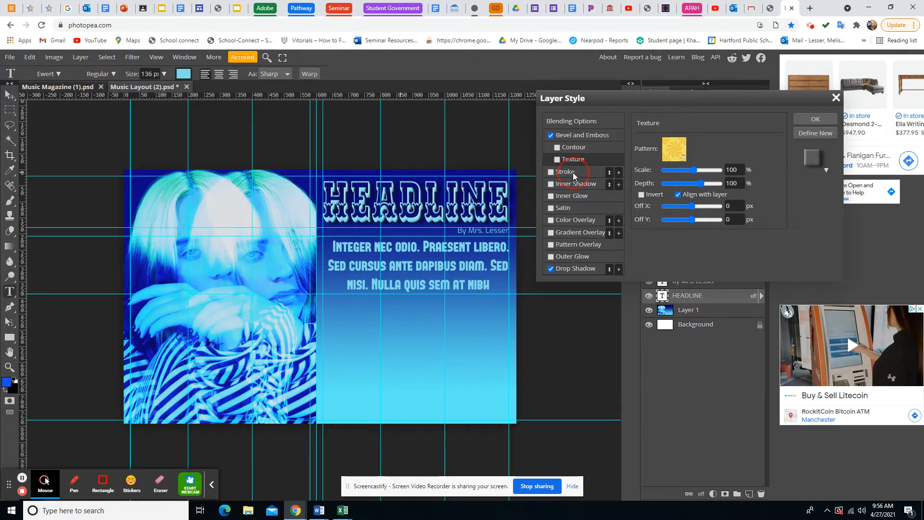
- Try a 3 px outside stroke on the headline in purple 820680, discard the color and turn the stroke off
left_click(572, 172)
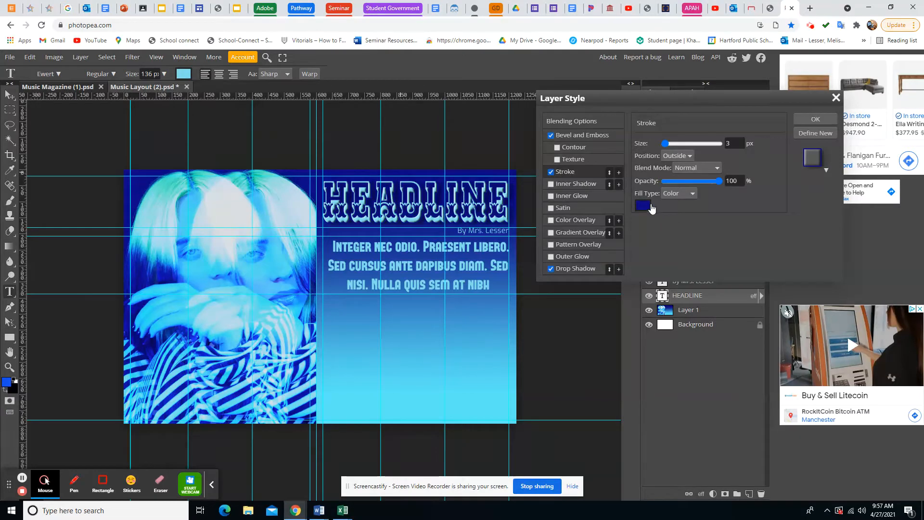
left_click(643, 206)
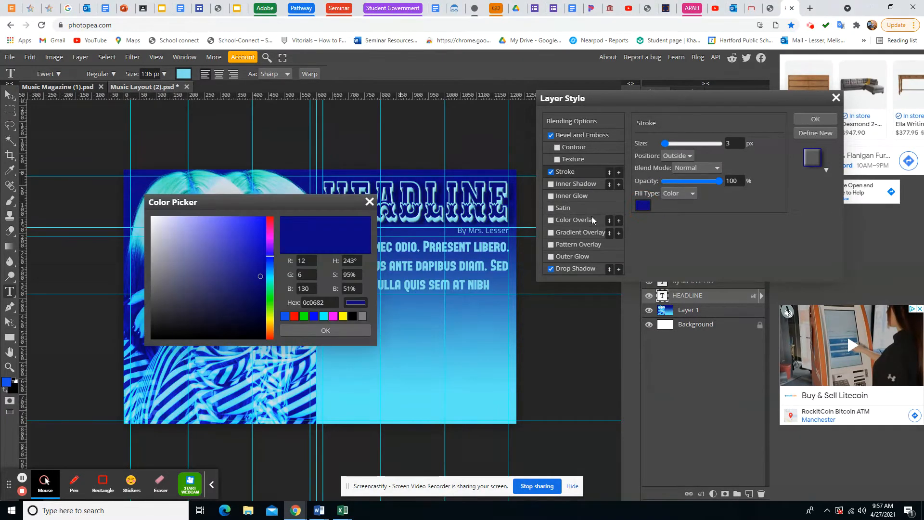
left_click_drag(301, 210, 186, 131)
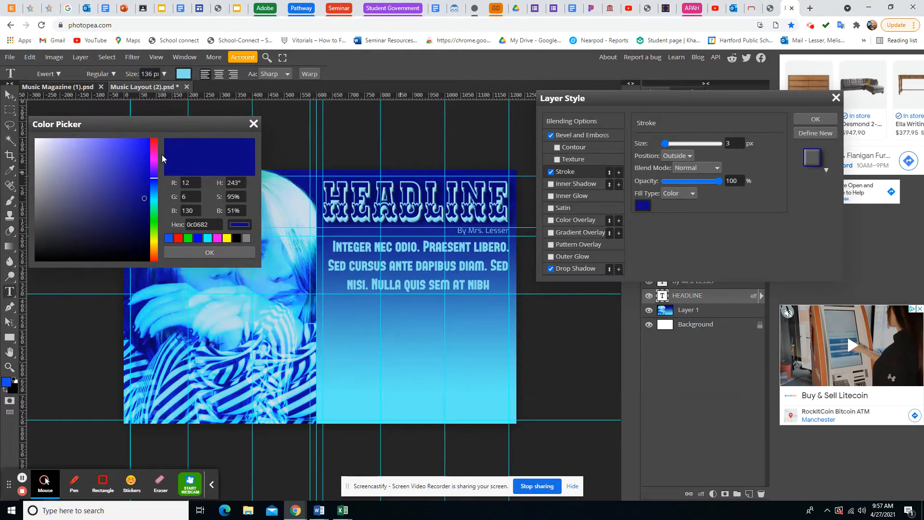
left_click(152, 159)
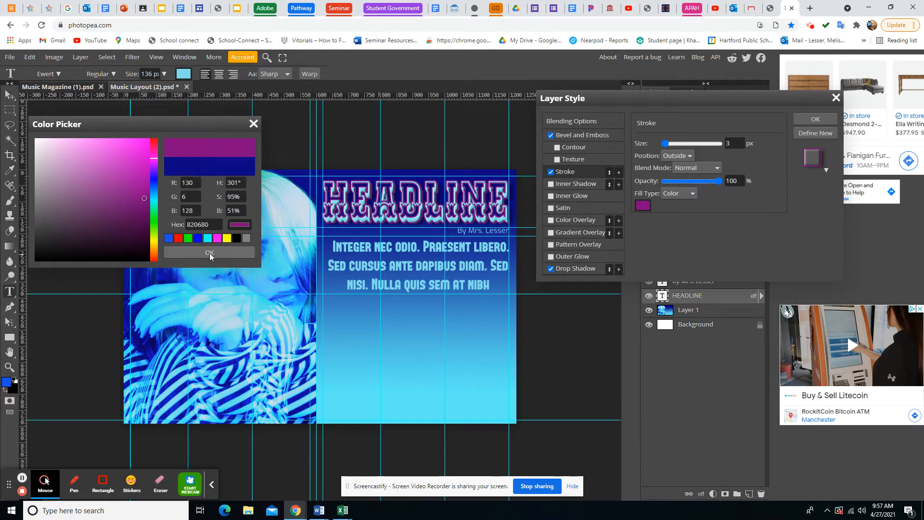
left_click(253, 124)
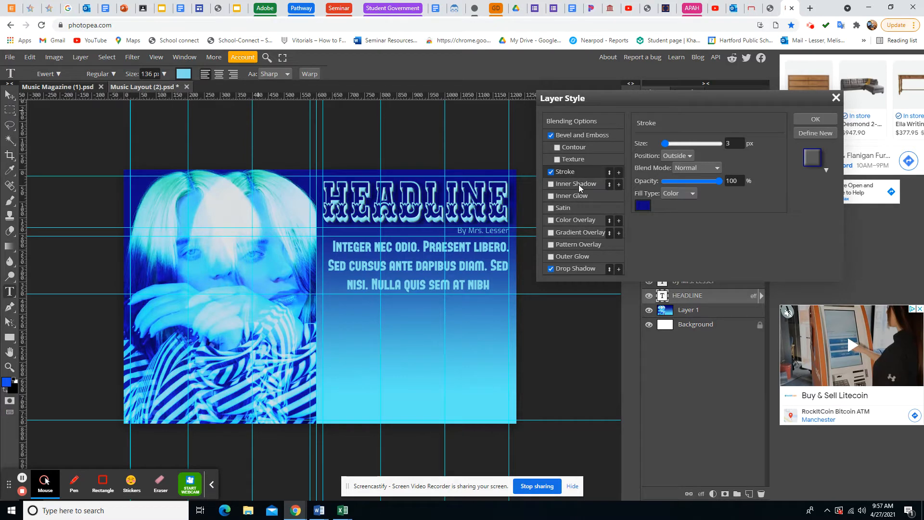
left_click(551, 173)
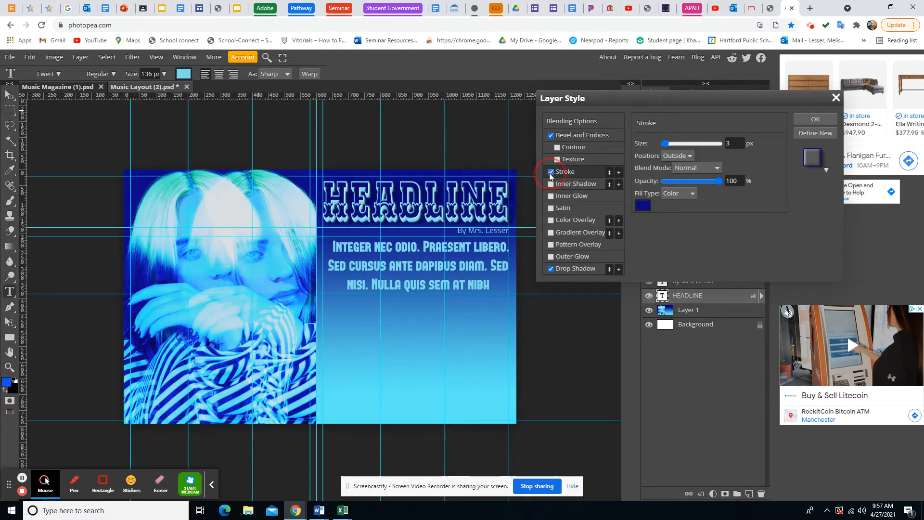
- Try an Inner Shadow on the headline and turn it off again
left_click(586, 183)
left_click(586, 184)
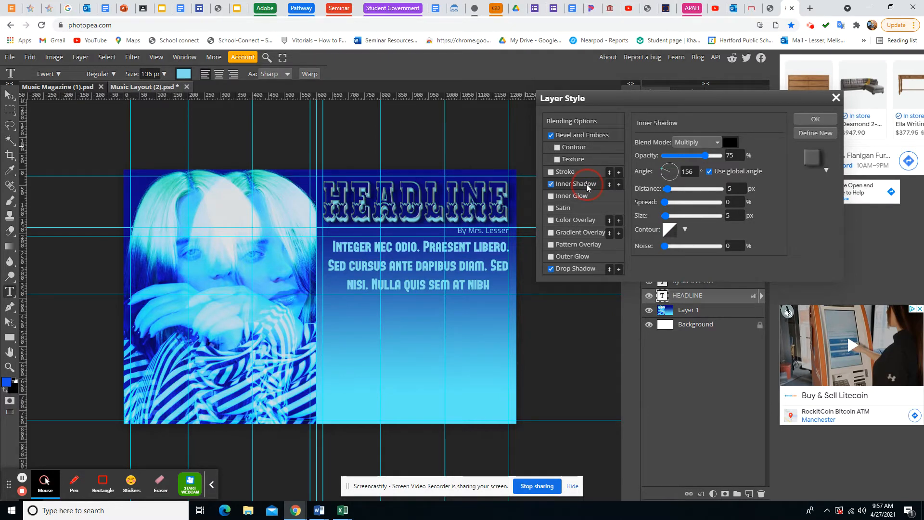
left_click(551, 184)
- Add an Inner Glow to the headline, comparing it off and on and leaving it enabled
left_click(585, 197)
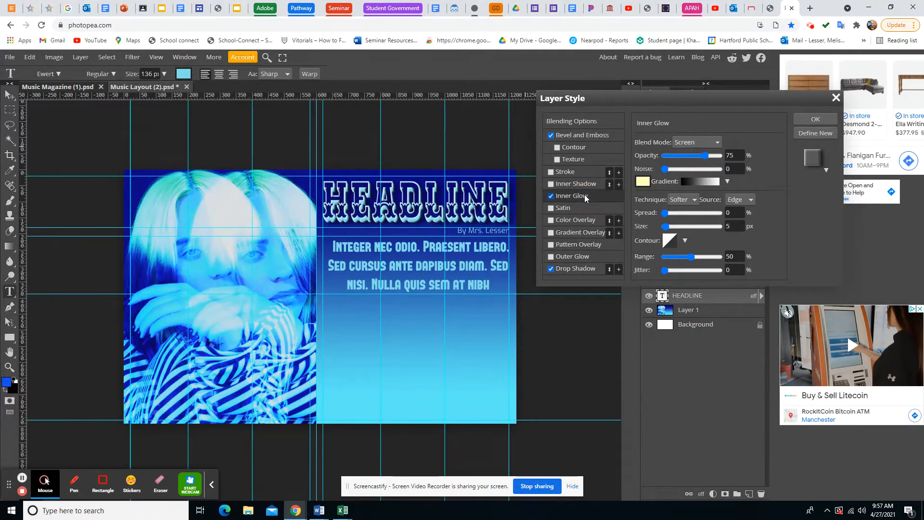
left_click(552, 196)
left_click(551, 197)
- Try the Satin effect on the headline and turn it off again
left_click(576, 210)
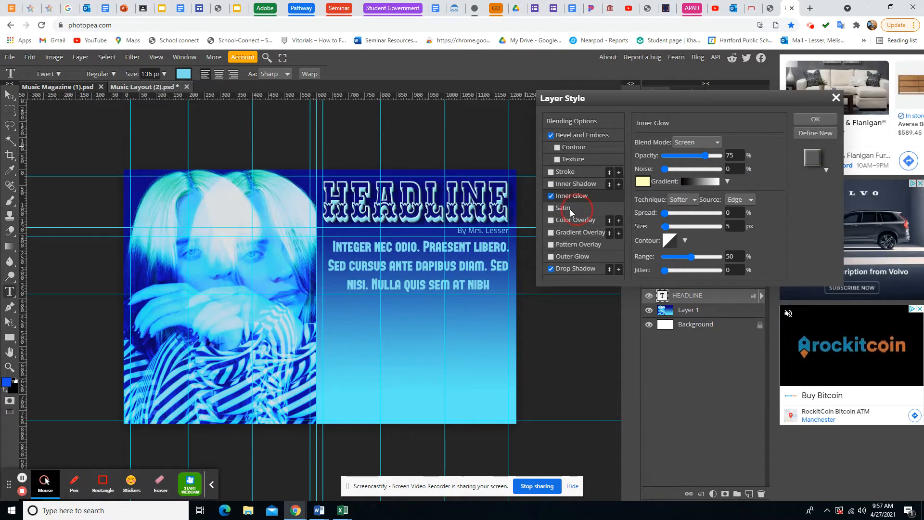
left_click(556, 211)
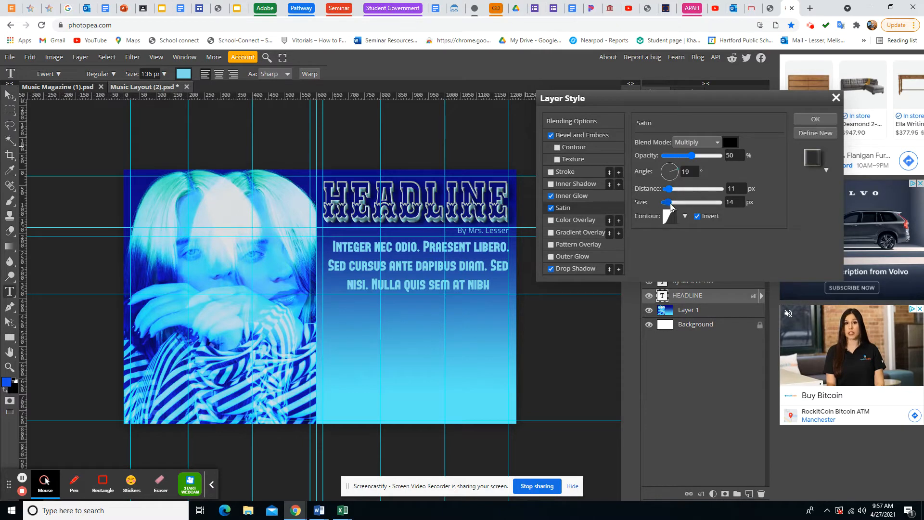
left_click(551, 209)
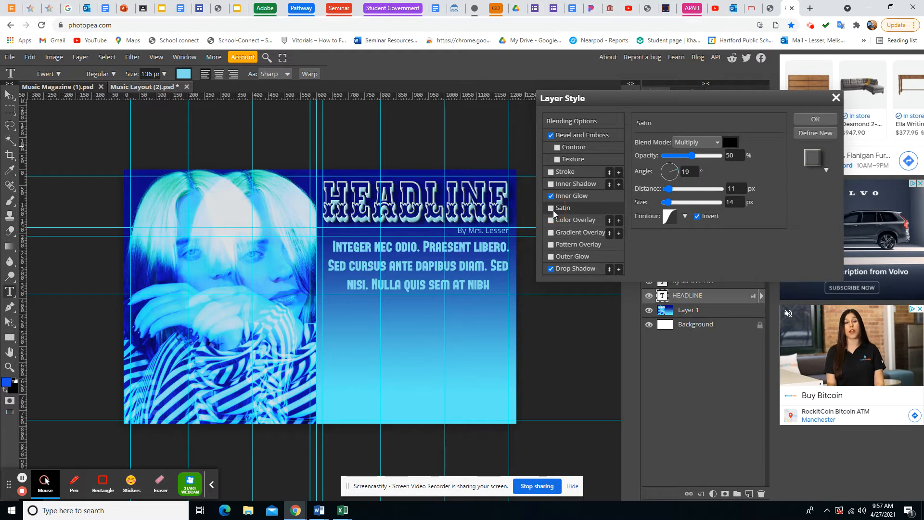
- Try a Color Overlay on the headline in green 5ee854, discard the color and turn the overlay off
left_click(575, 221)
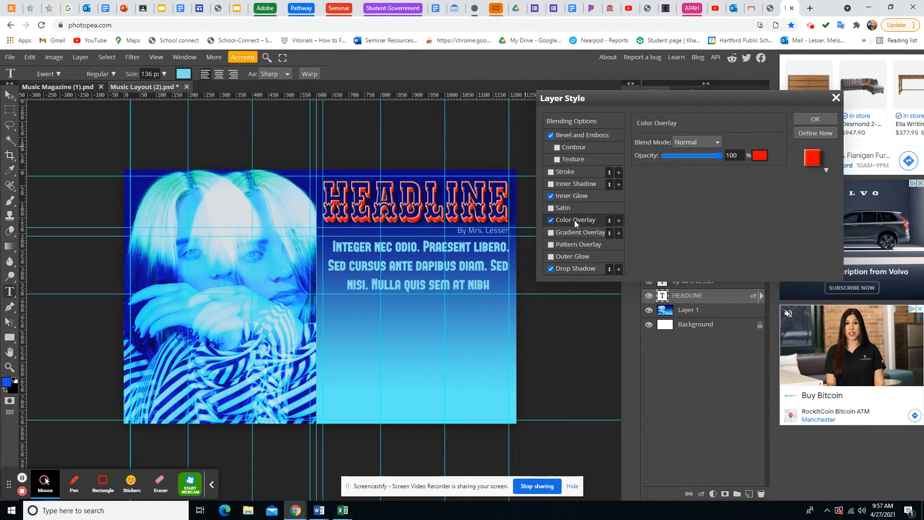
left_click(760, 156)
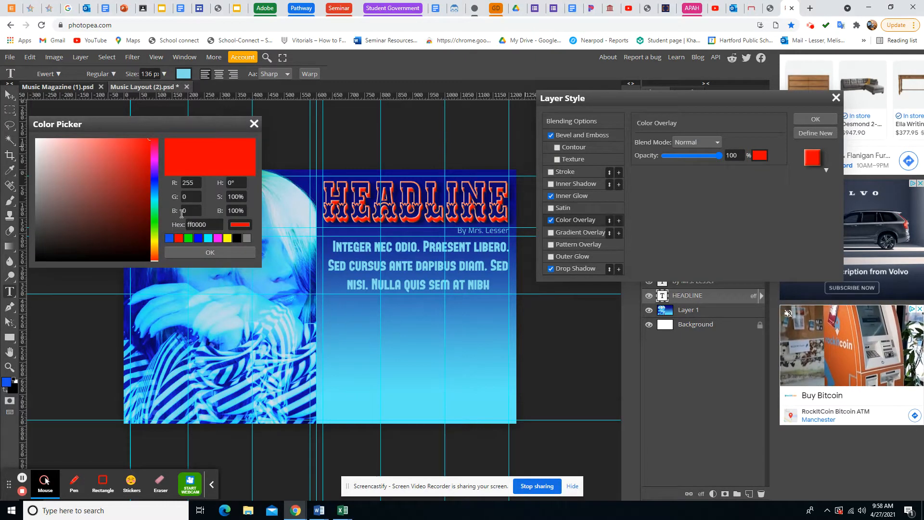
left_click(343, 361)
left_click(154, 222)
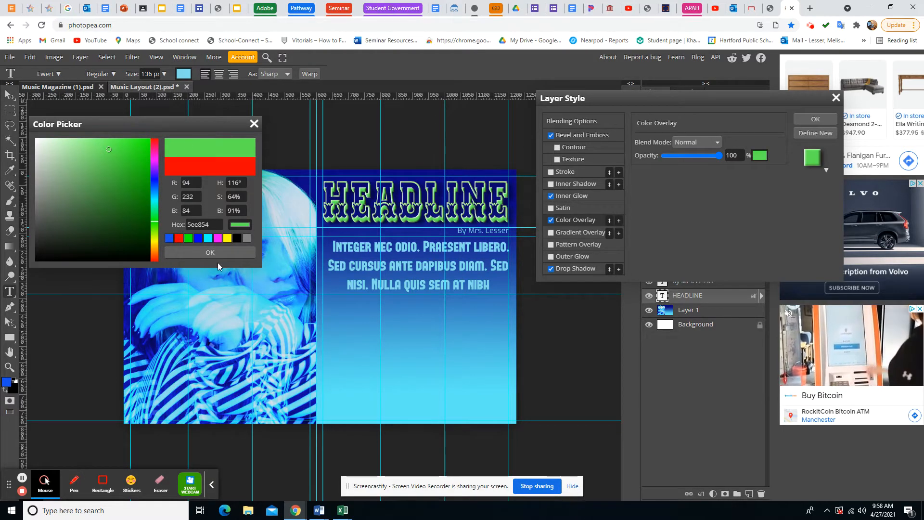
left_click(254, 124)
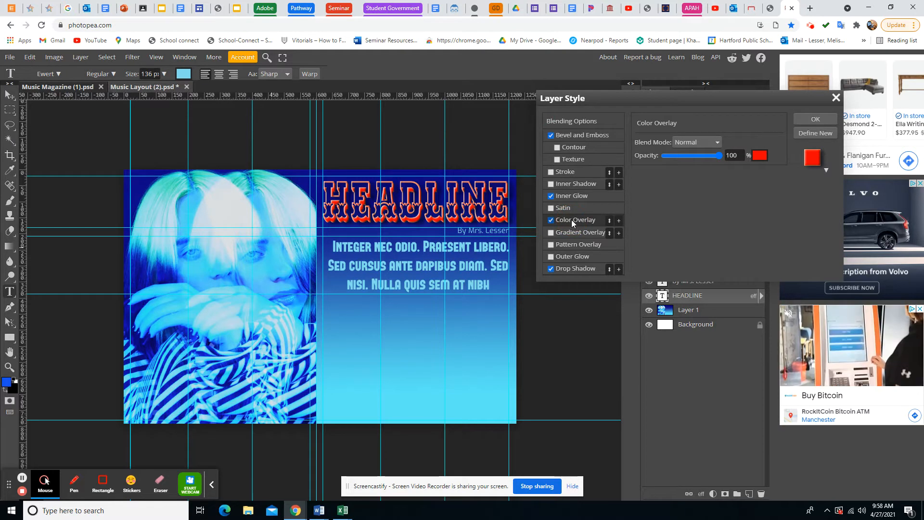
left_click(551, 220)
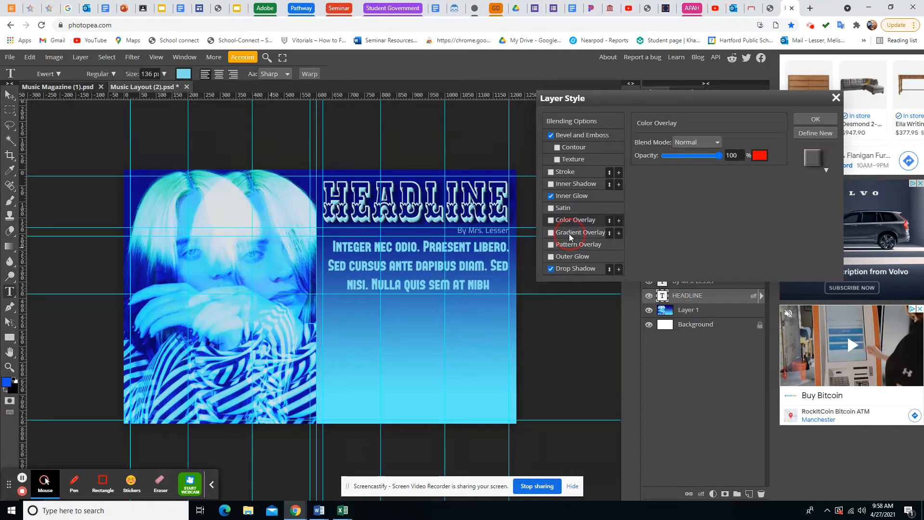
- Try Gradient Overlay, Pattern Overlay and Outer Glow on the headline one after another, turning each off again
left_click(570, 233)
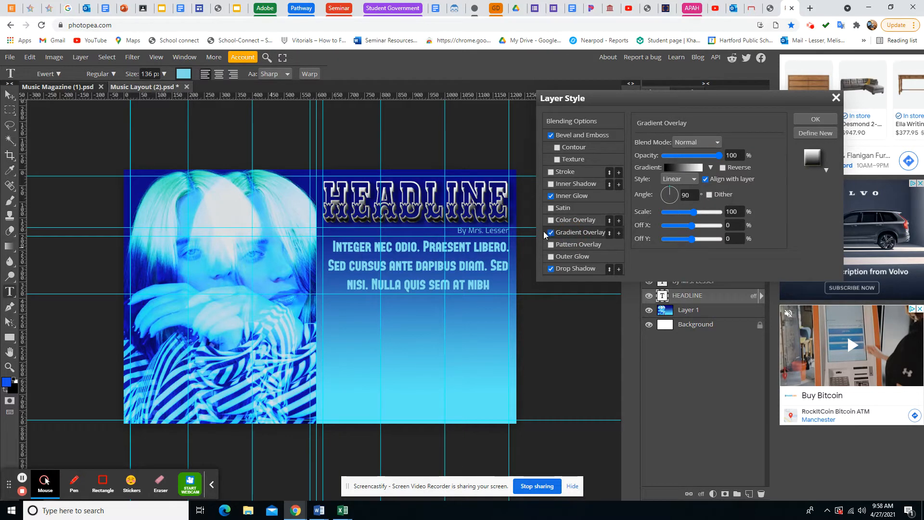
left_click(552, 233)
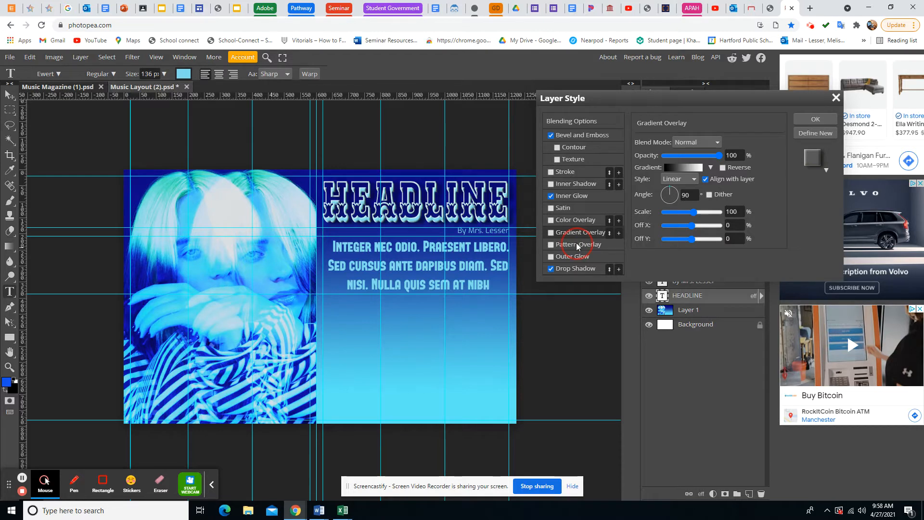
left_click(577, 245)
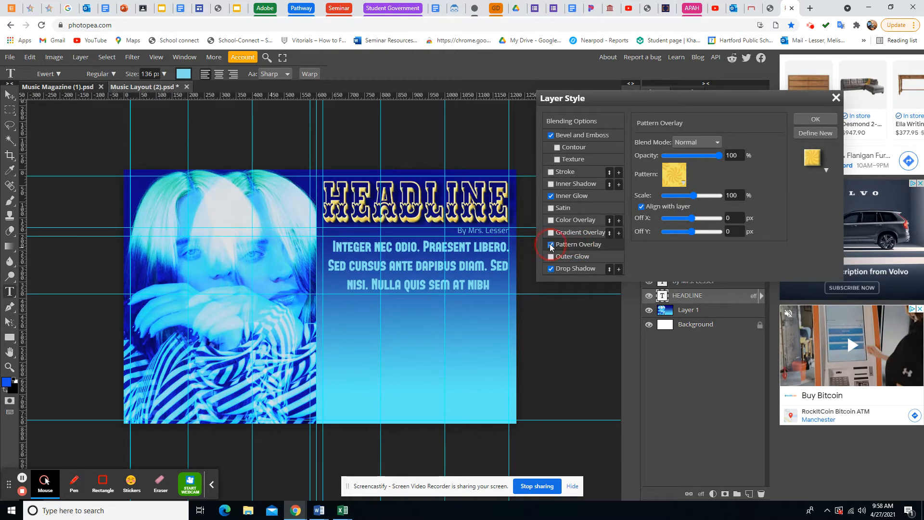
left_click(551, 246)
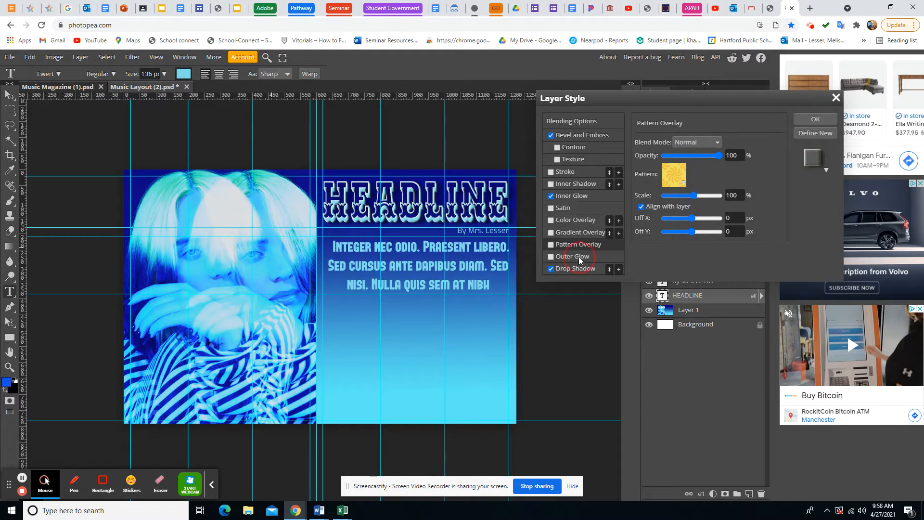
left_click(579, 257)
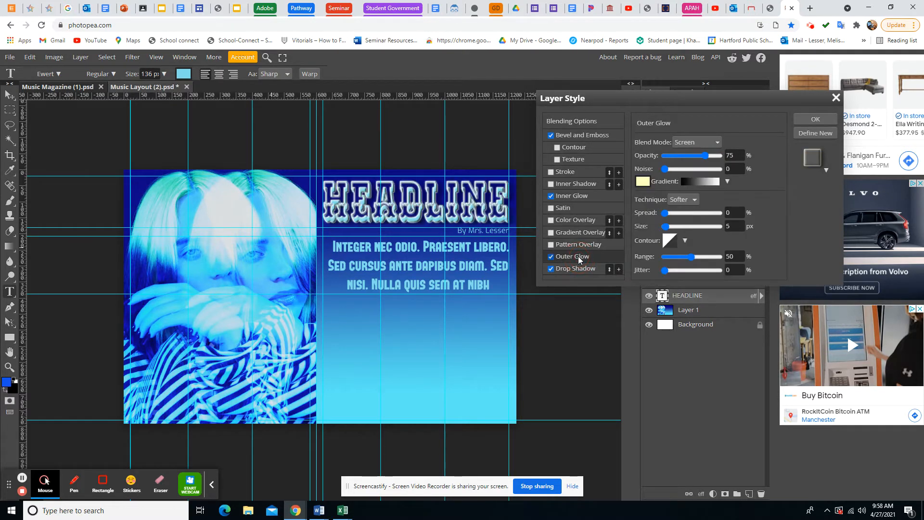
left_click(551, 258)
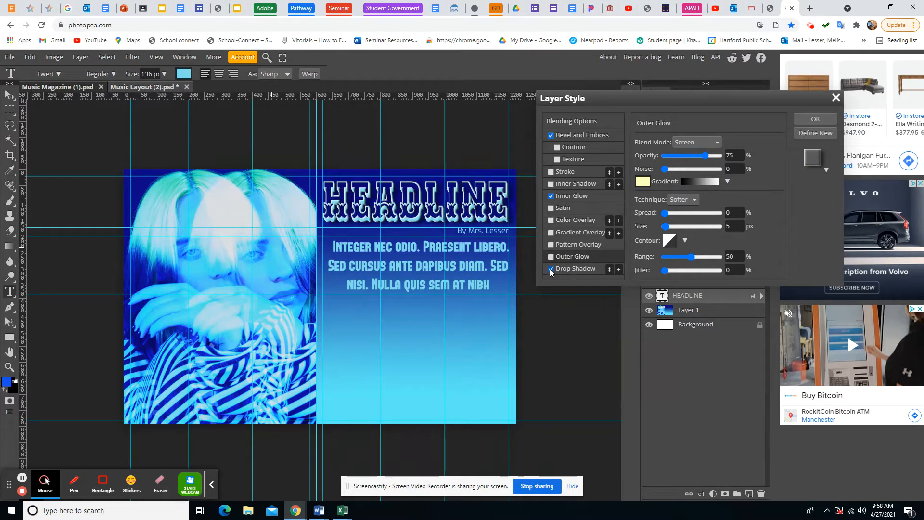
- Compare the headline's Drop Shadow off and on, keep it enabled, and apply the layer styles
left_click(551, 268)
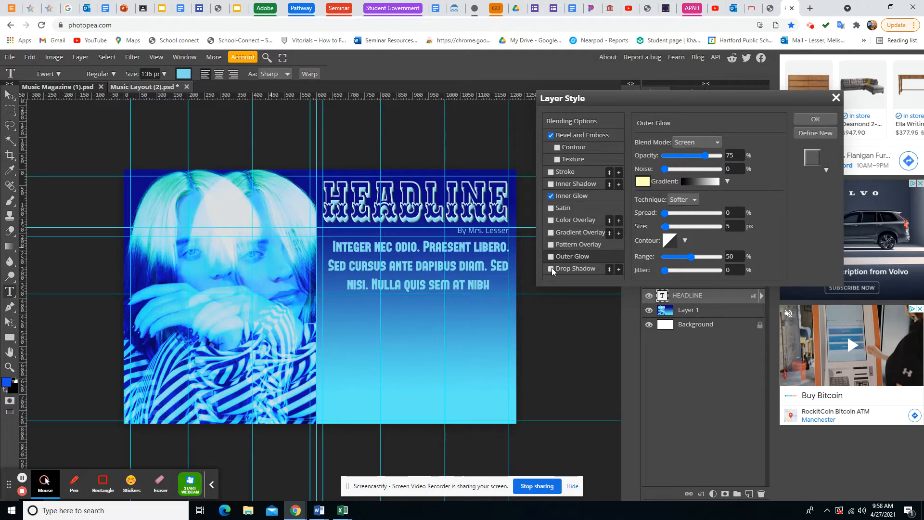
left_click(551, 270)
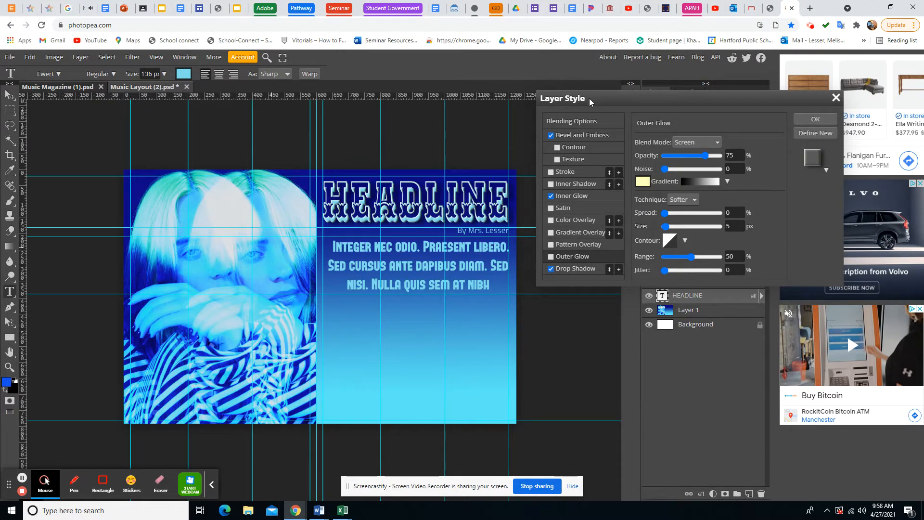
left_click(824, 120)
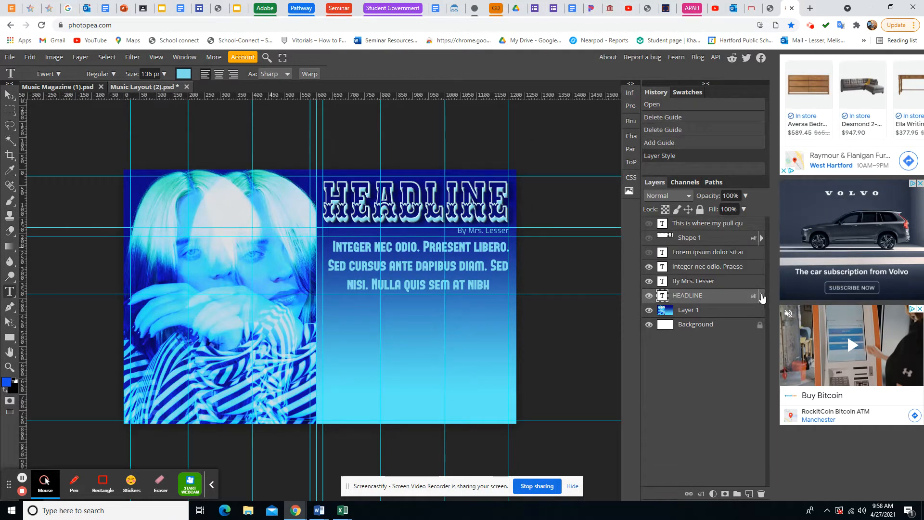
left_click(760, 296)
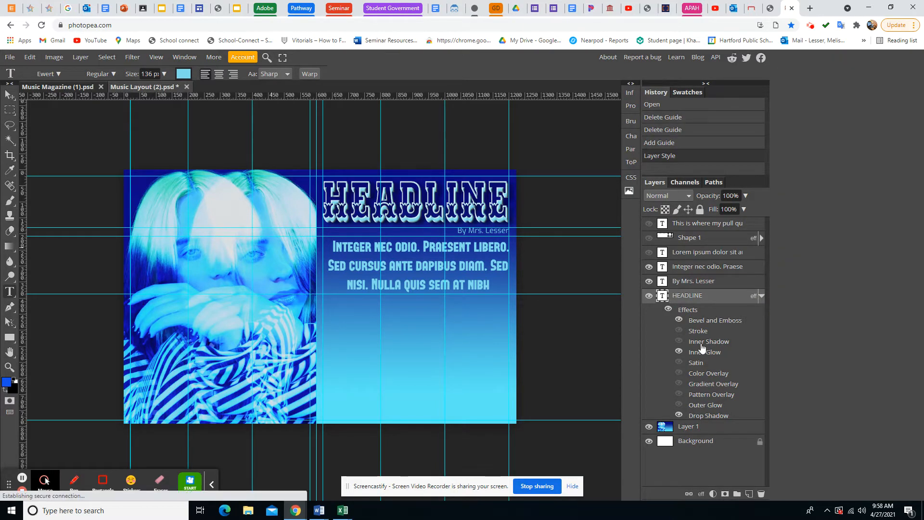
left_click(761, 296)
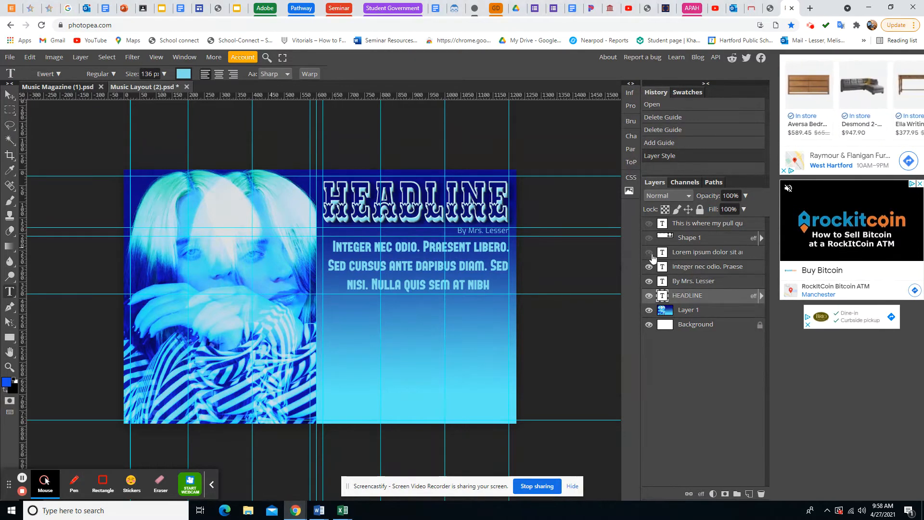
- Give the intro text a Drop Shadow without Bevel and Emboss, setting the global light angle to 44° and altitude to 0
left_click(684, 270)
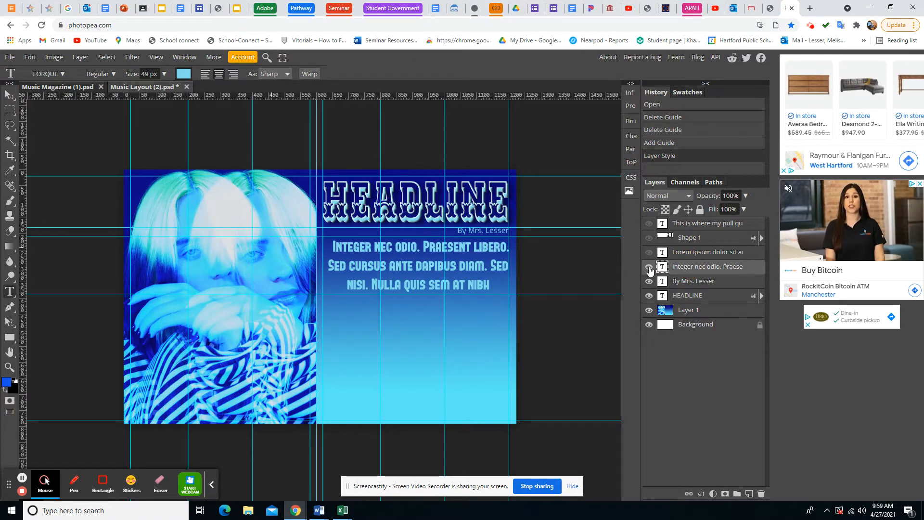
left_click(649, 268)
left_click(650, 268)
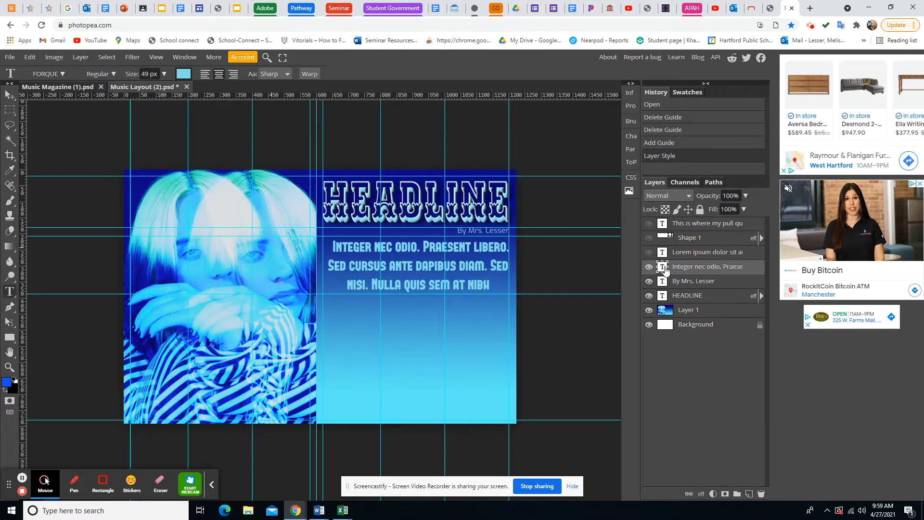
left_click(701, 494)
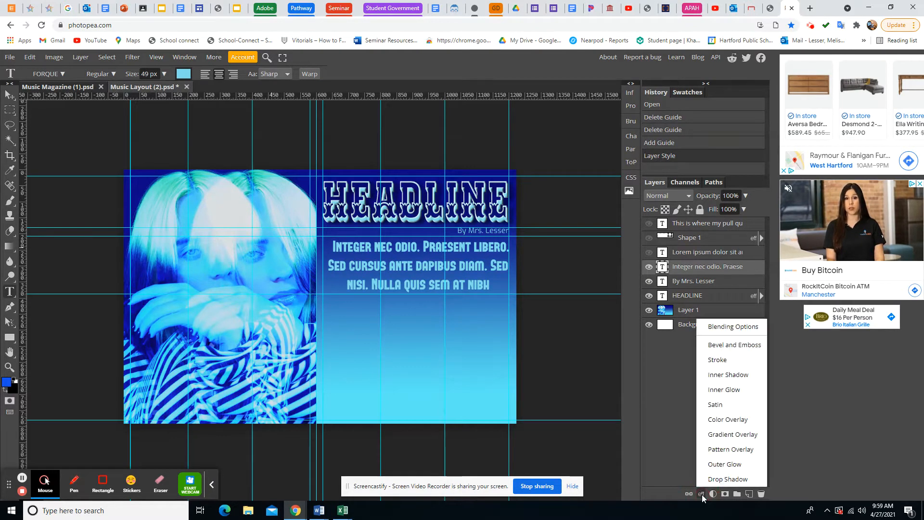
left_click(727, 350)
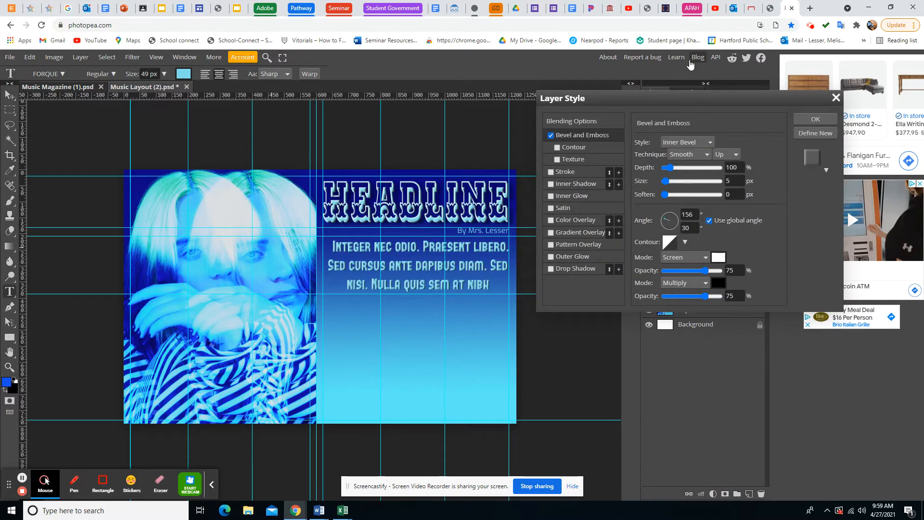
left_click(551, 135)
left_click(551, 269)
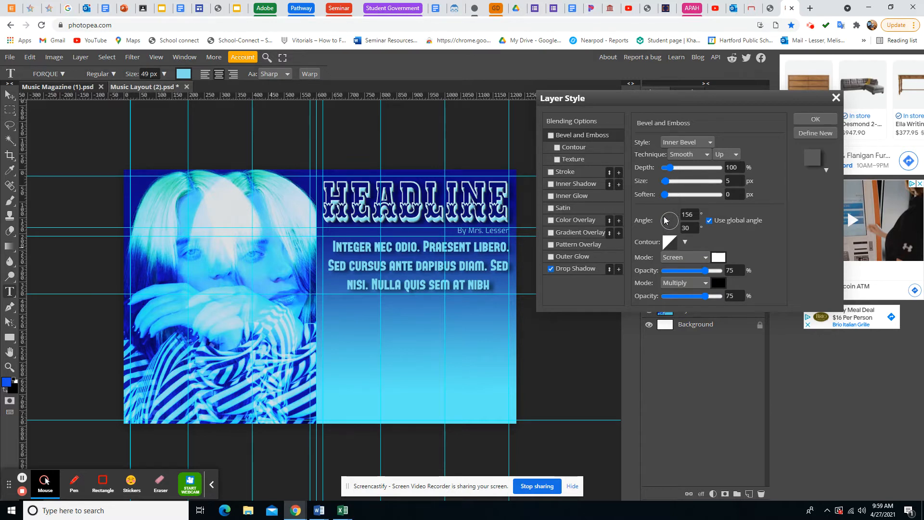
left_click_drag(673, 225, 690, 196)
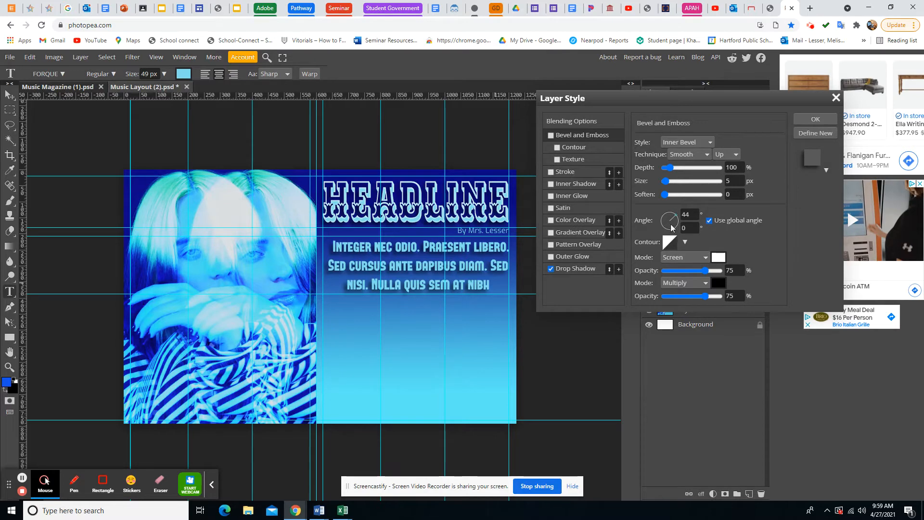
left_click(815, 119)
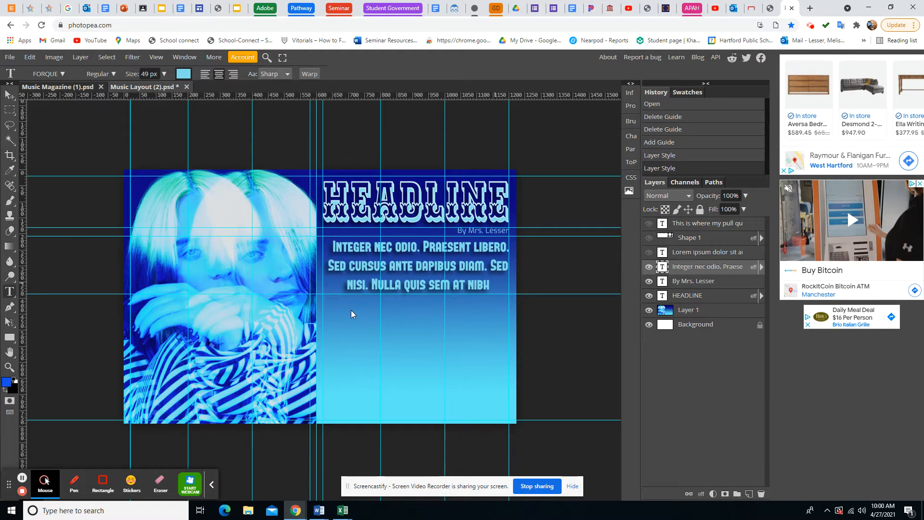
- Review the music magazine layout requirements in the Google Slides presentation and return to Photopea
left_click(162, 8)
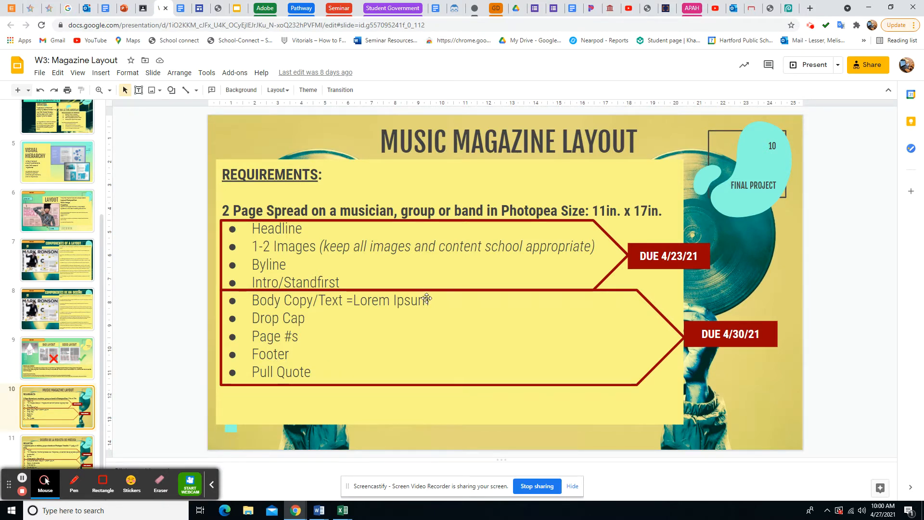
left_click(787, 8)
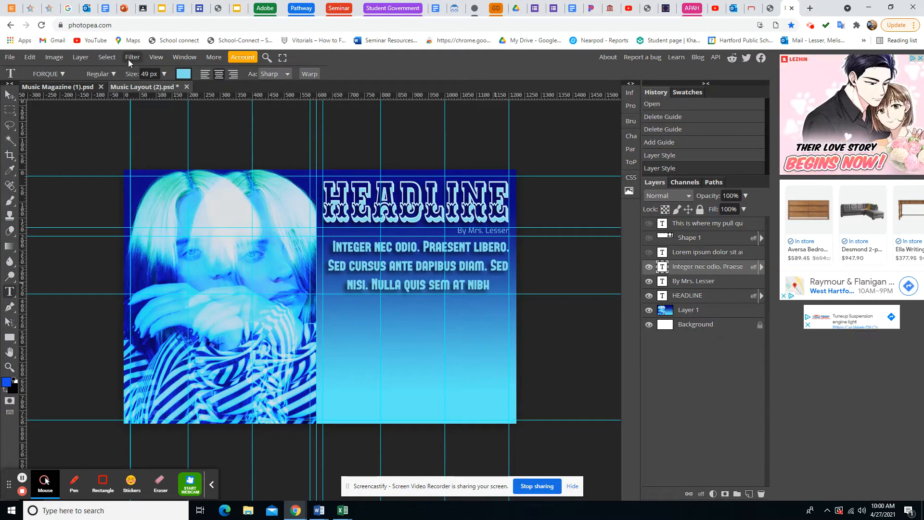
- Add a horizontal guide just above the spread's bottom margin guide, using the grid as reference and hiding it again
left_click(155, 57)
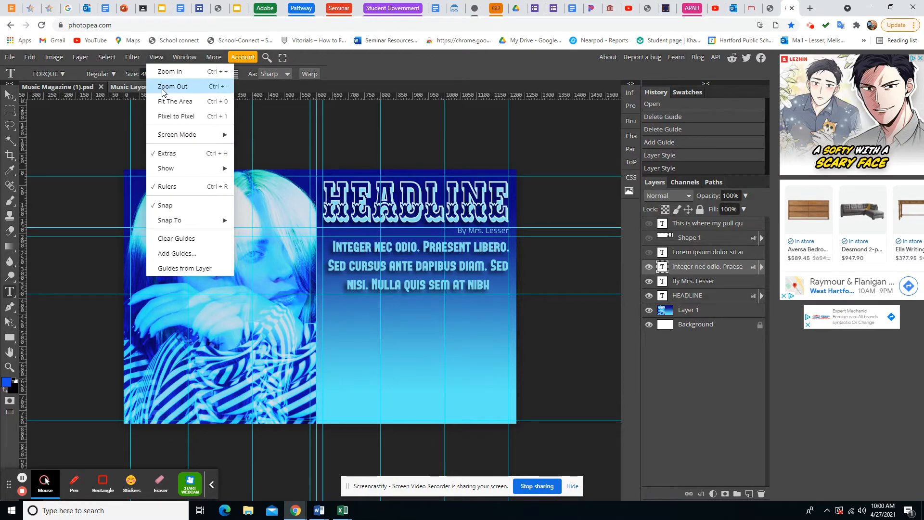
mouse_move(171, 174)
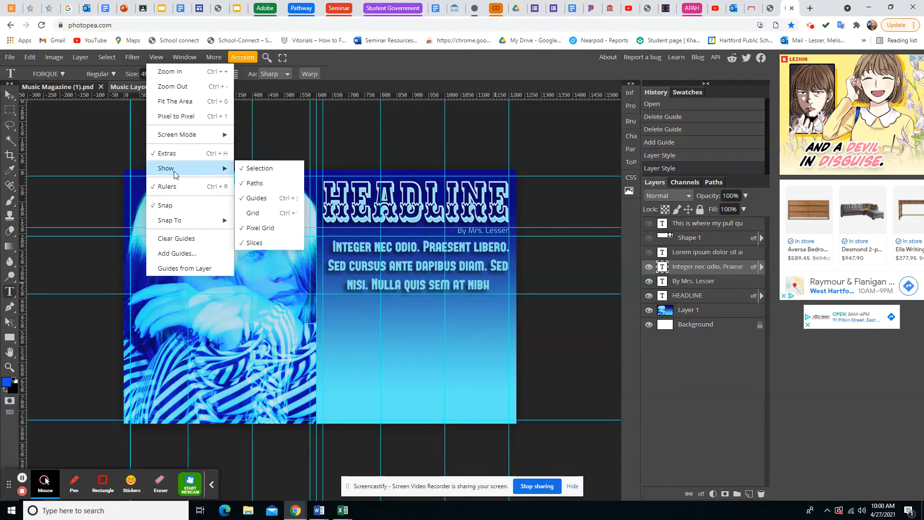
left_click(256, 215)
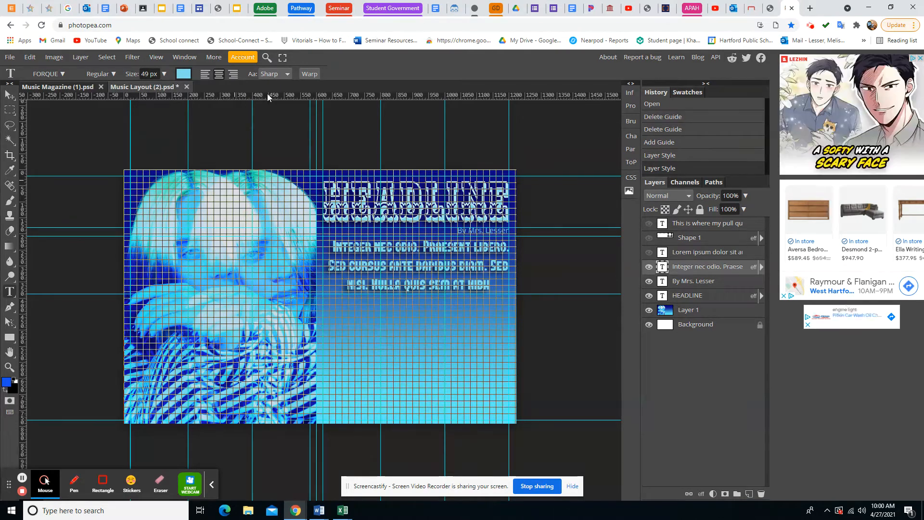
left_click_drag(267, 100, 257, 415)
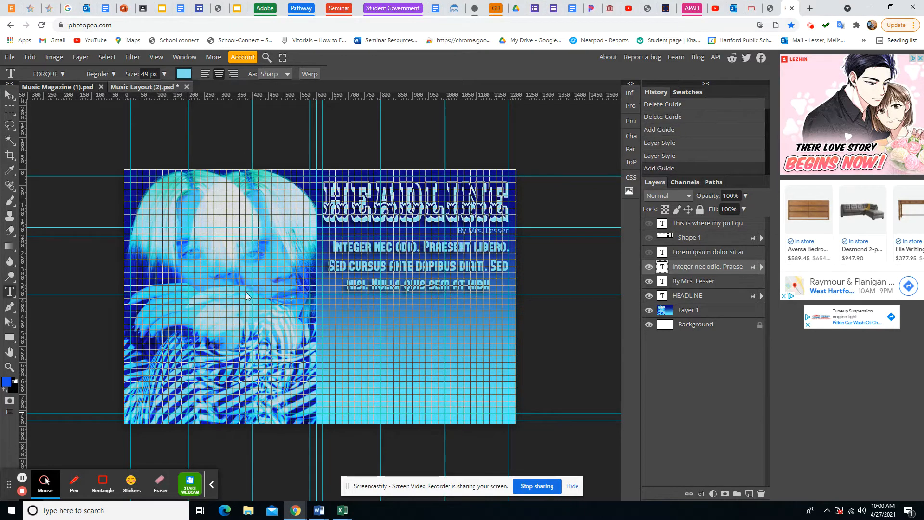
left_click(155, 58)
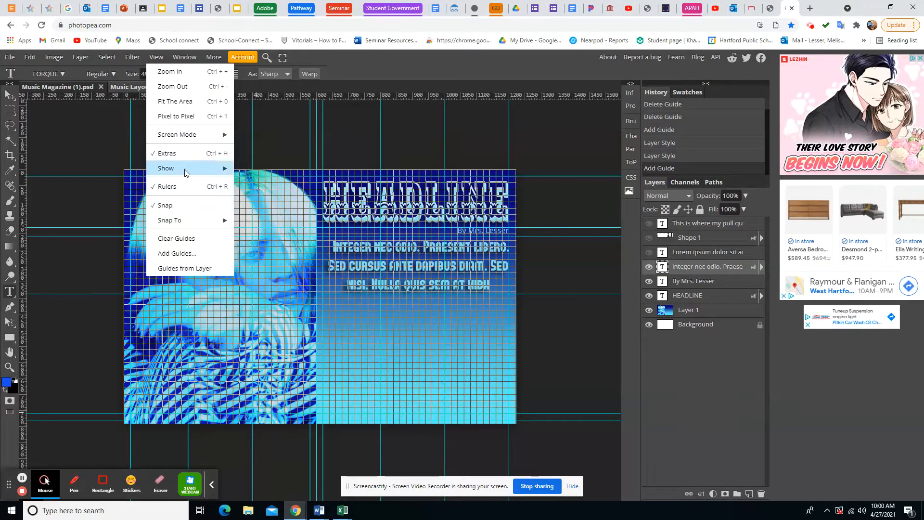
mouse_move(185, 173)
left_click(264, 220)
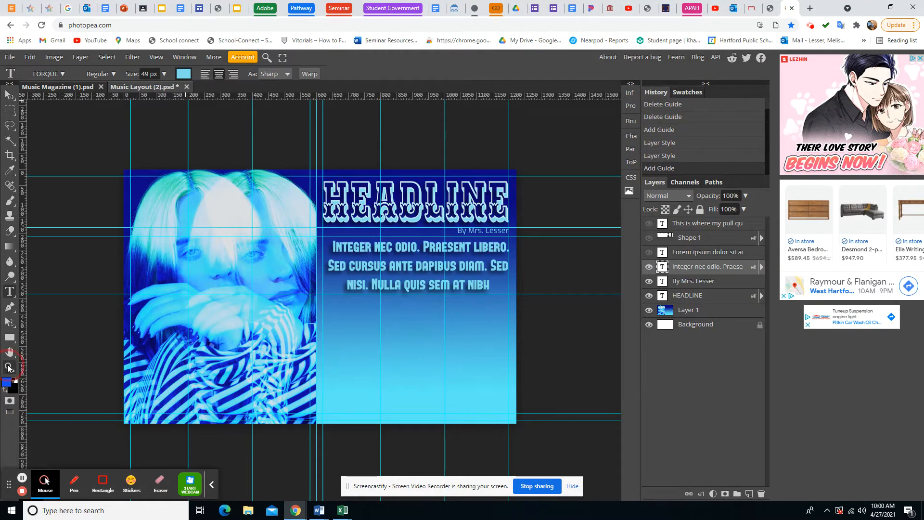
- Start a new 12 px text layer between the two bottom guides, near the outer corner of the text page
left_click(9, 366)
left_click(495, 422)
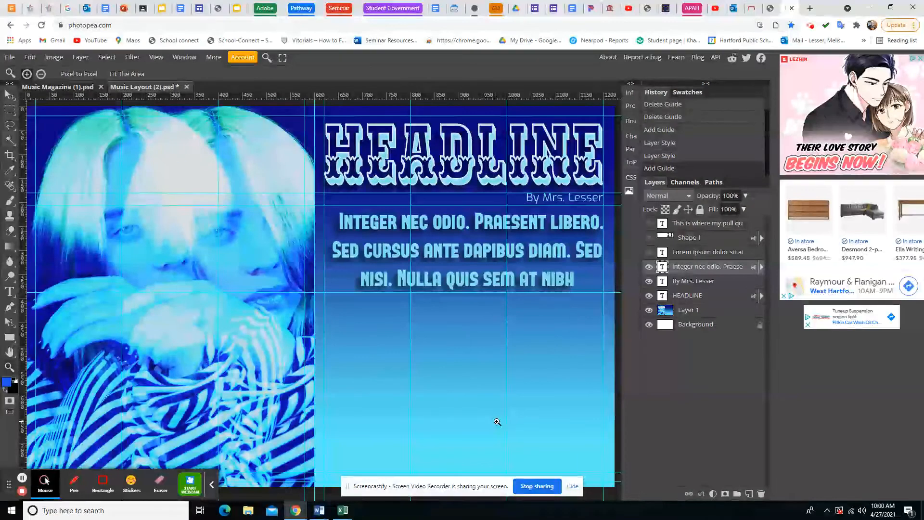
left_click_drag(537, 413, 424, 252)
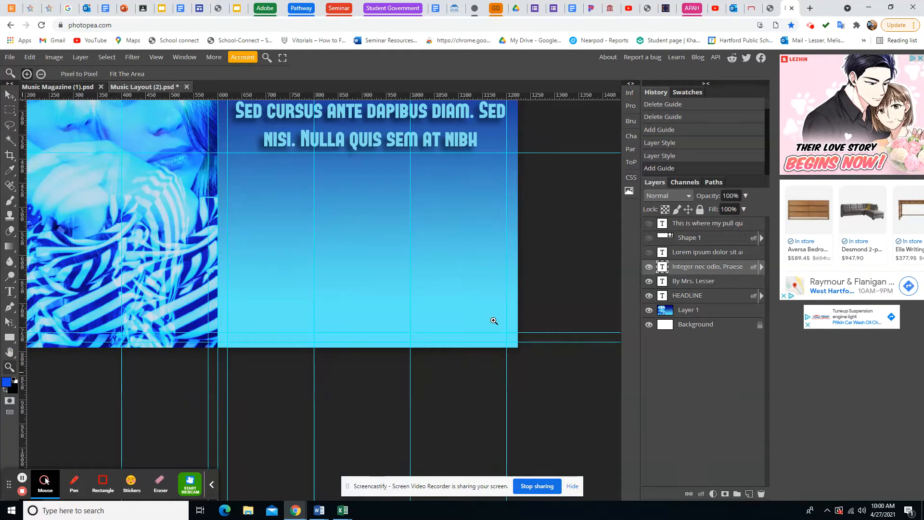
key("alt")
left_click(7, 292)
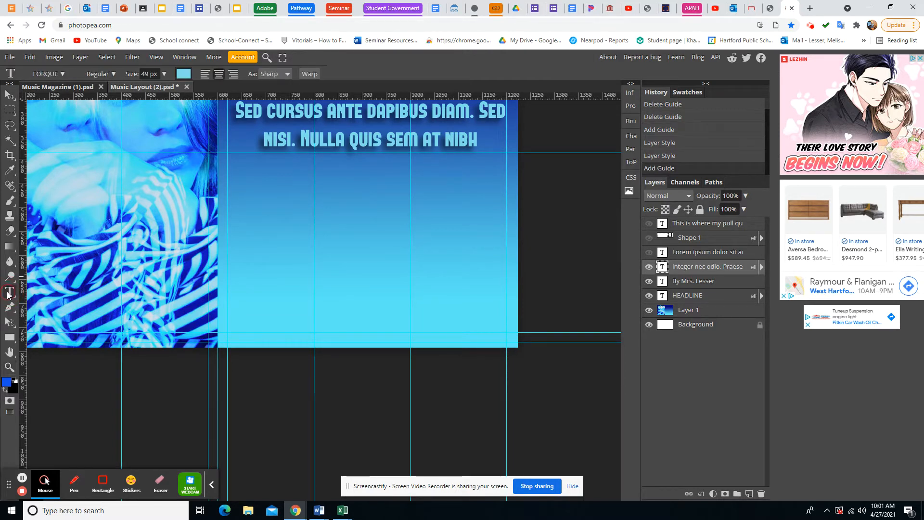
left_click(489, 336)
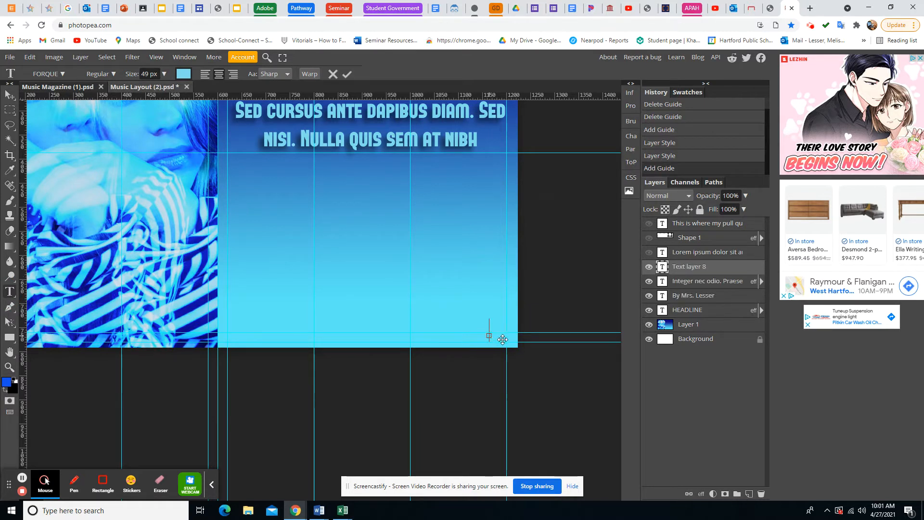
left_click(62, 75)
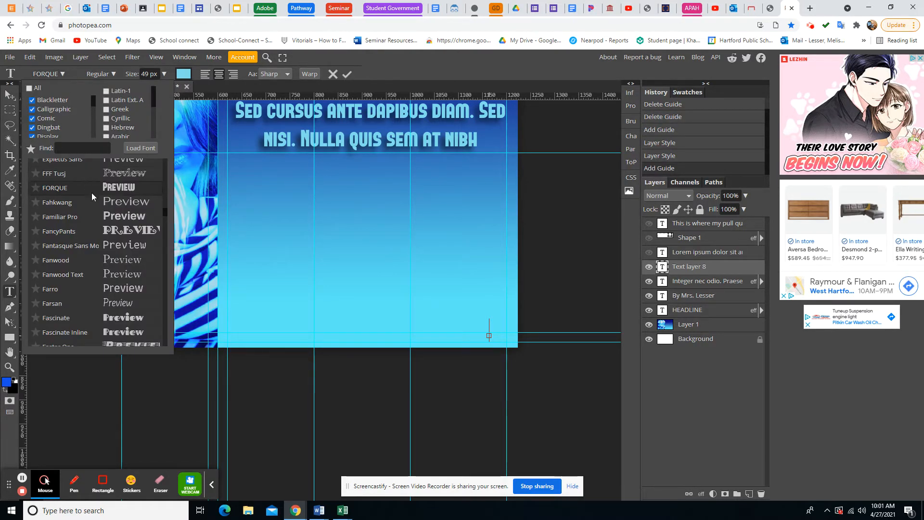
double_click(145, 74)
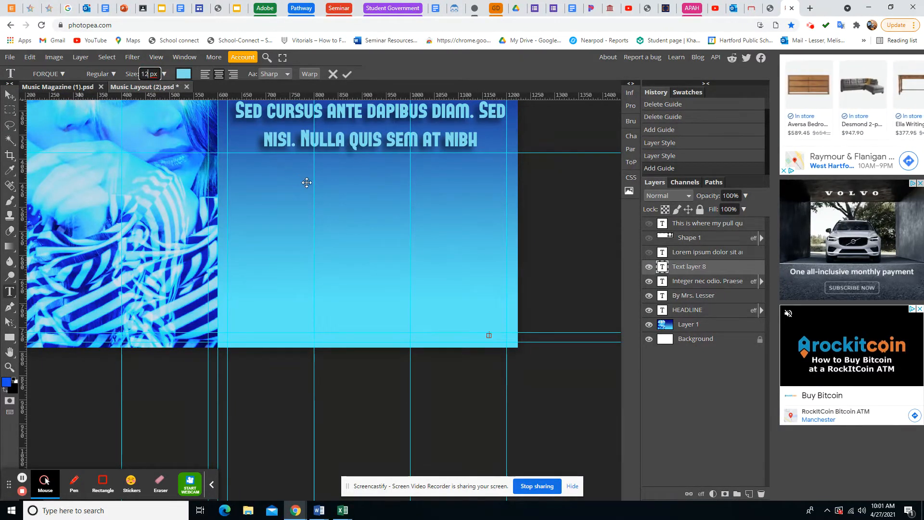
- Set the new text layer's colour to dark navy #0a064a, starting from a blue sampled in the striped photo
left_click(184, 74)
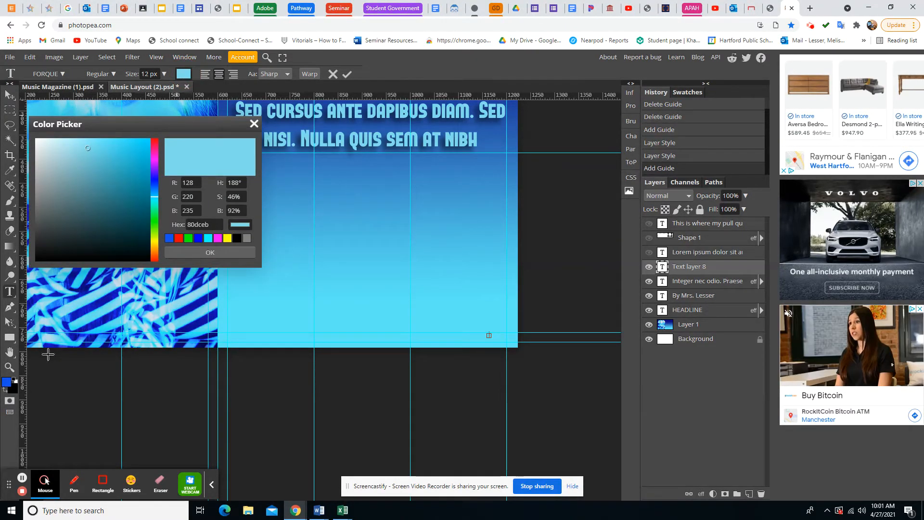
left_click(80, 312)
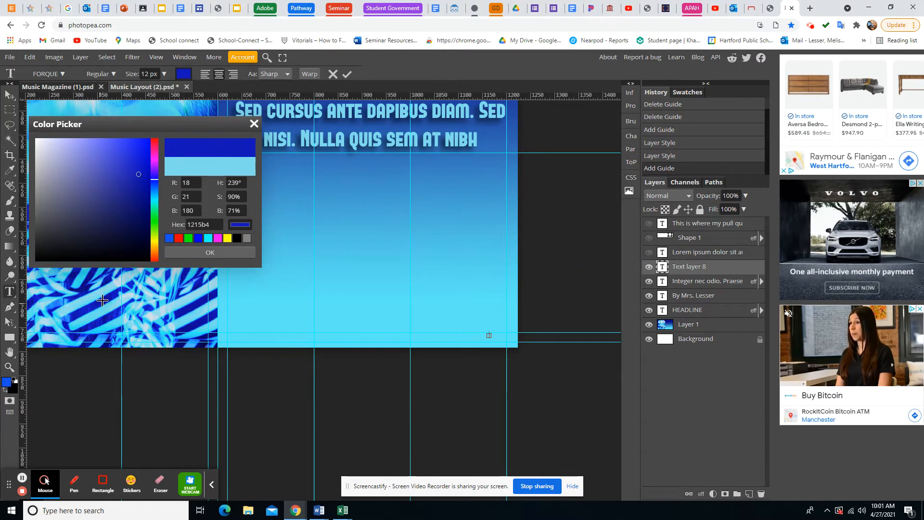
left_click(85, 289)
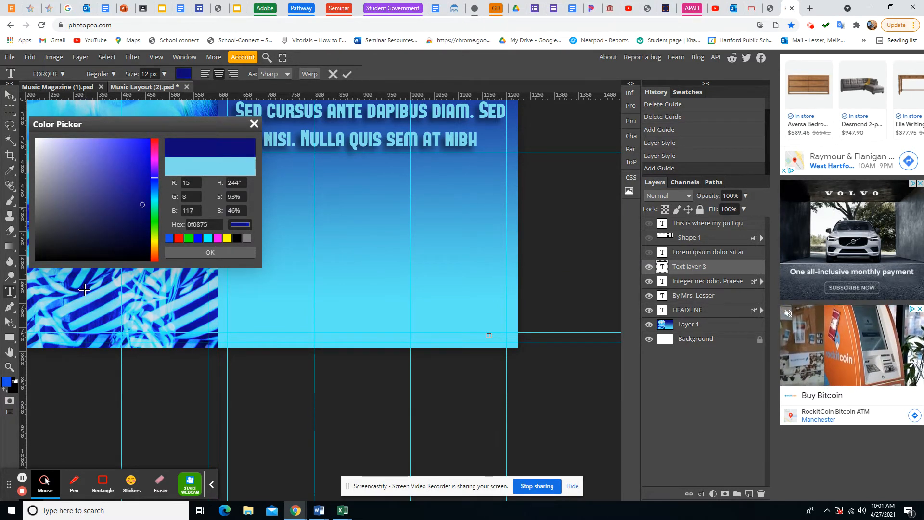
left_click(142, 205)
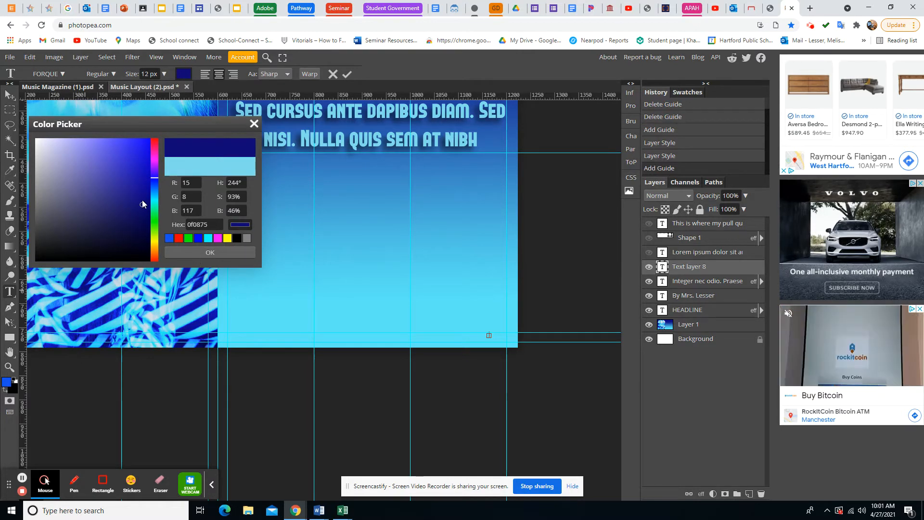
left_click(141, 220)
left_click(142, 222)
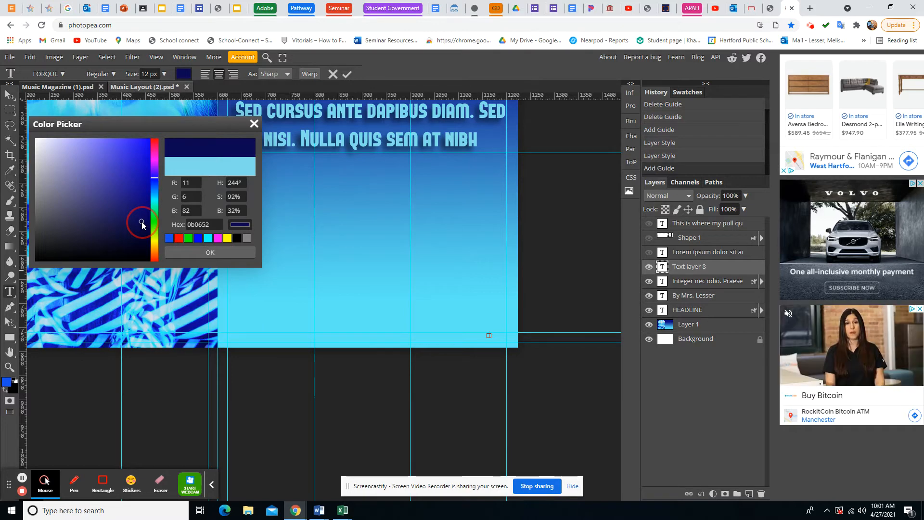
left_click(142, 225)
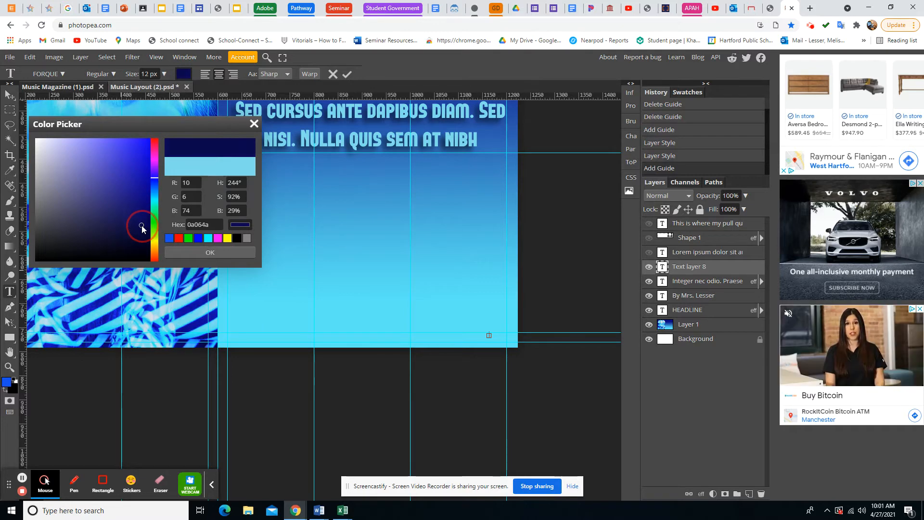
left_click(194, 251)
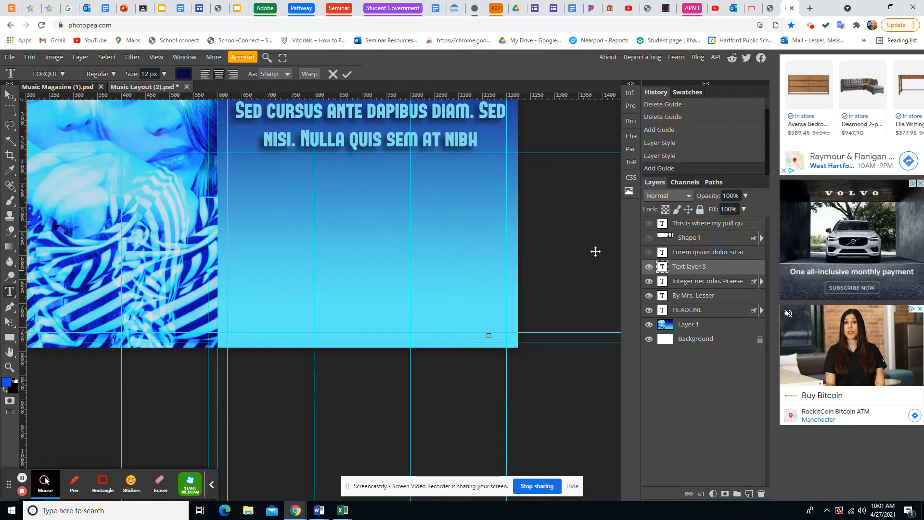
- Enter the page number 20 and move it between the two bottom guides, just inside the text page's outer margin guide
left_click(9, 368)
left_click(494, 337)
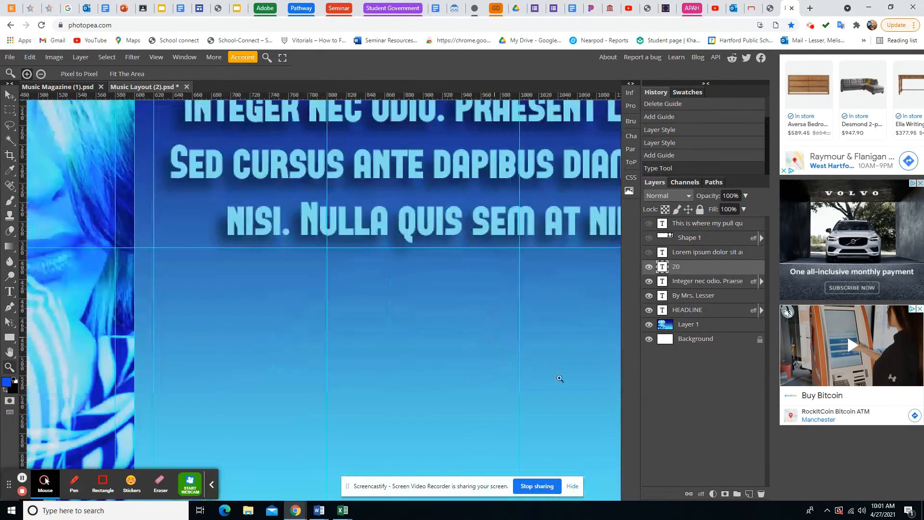
left_click_drag(571, 422, 340, 202)
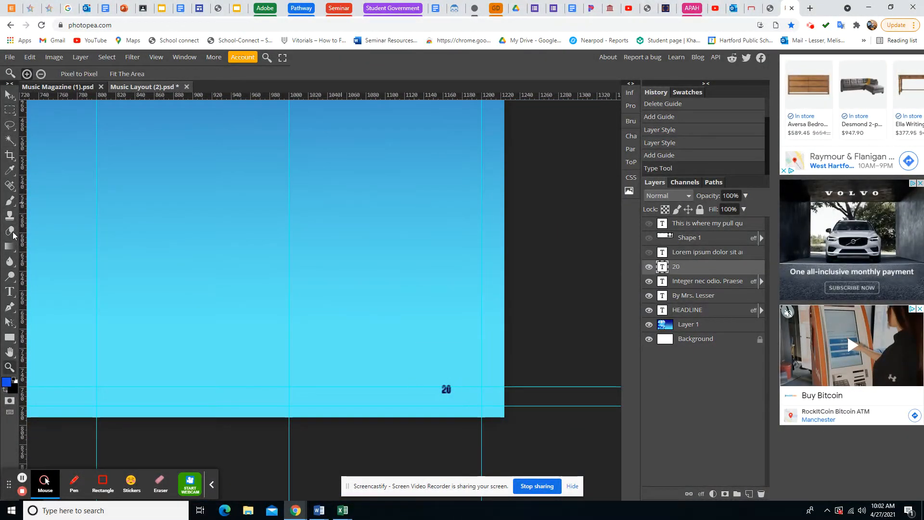
left_click(7, 94)
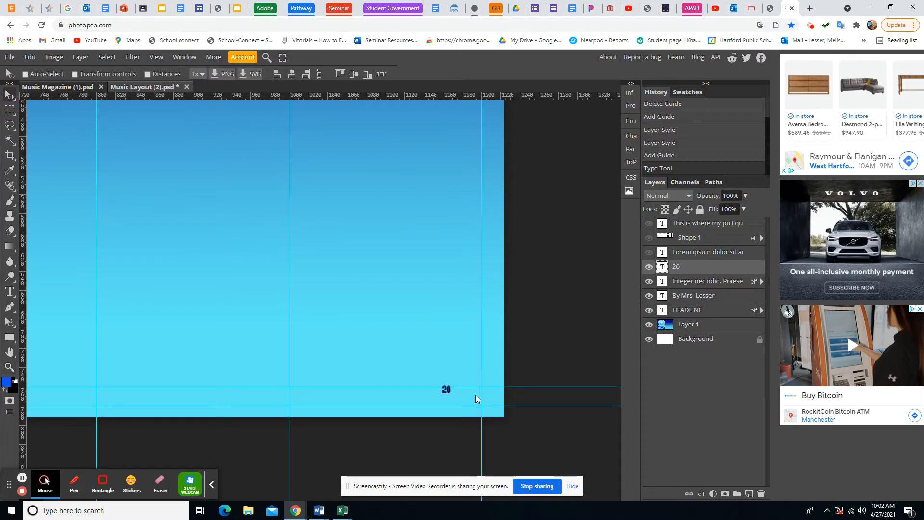
left_click_drag(448, 394, 469, 397)
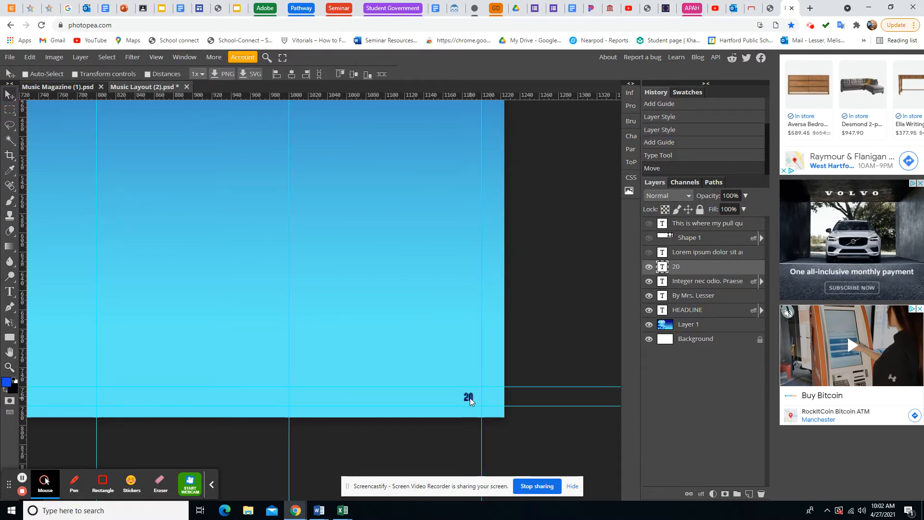
- Enlarge the page number 20 to 18 px, trying 14 and 16 px first, and commit the text
left_click(9, 291)
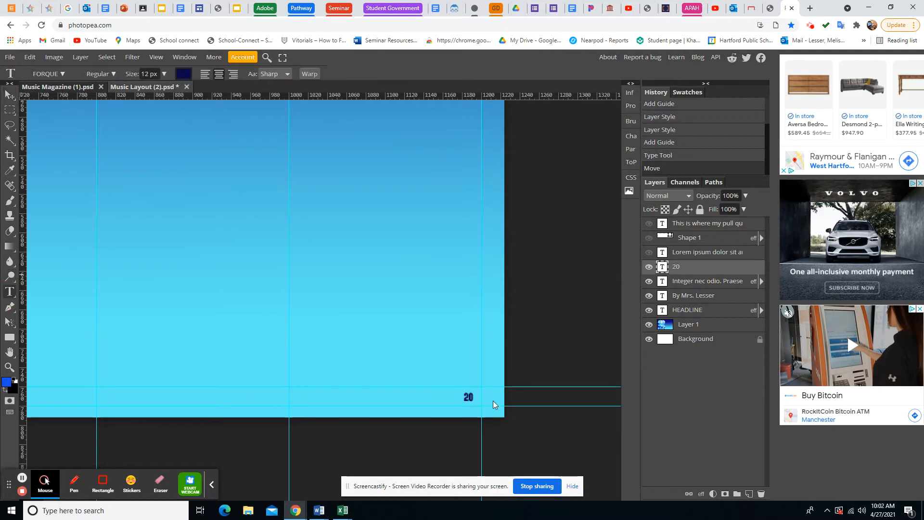
left_click(468, 396)
double_click(468, 396)
left_click(145, 74)
type("1")
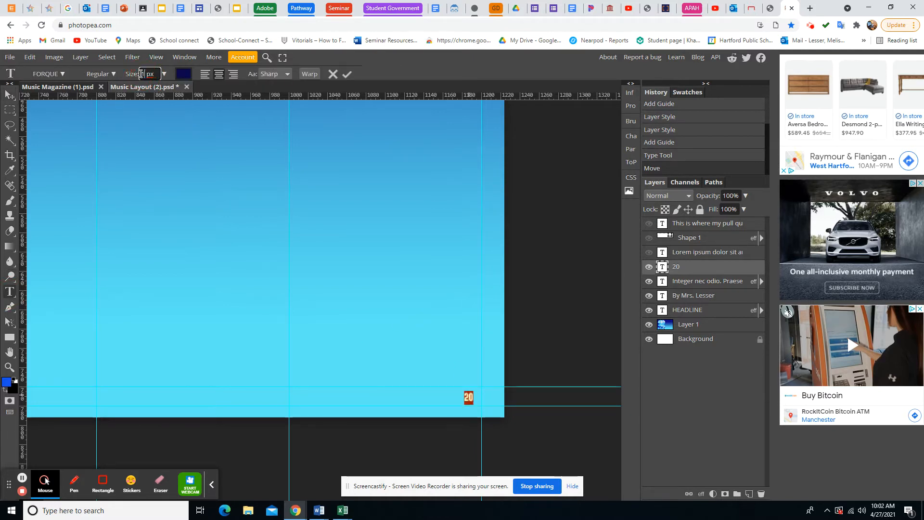
type("4")
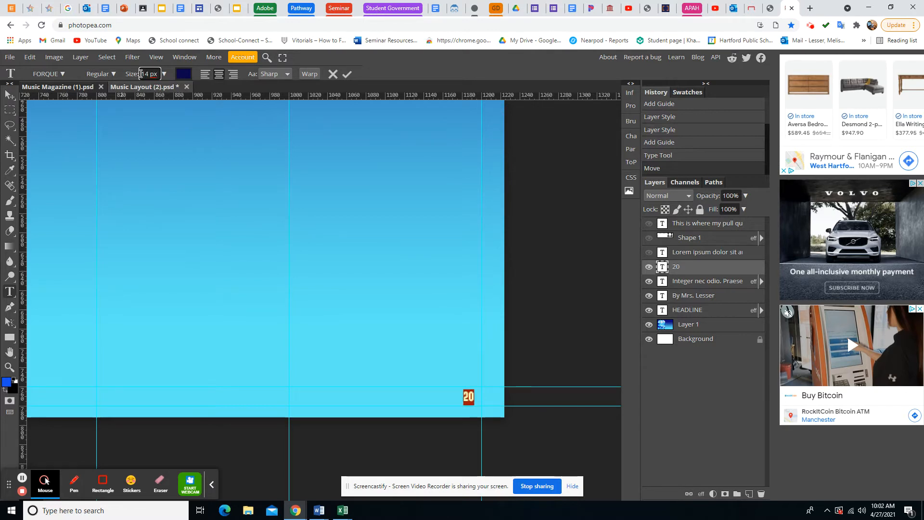
left_click(141, 74)
type("1")
double_click(142, 73)
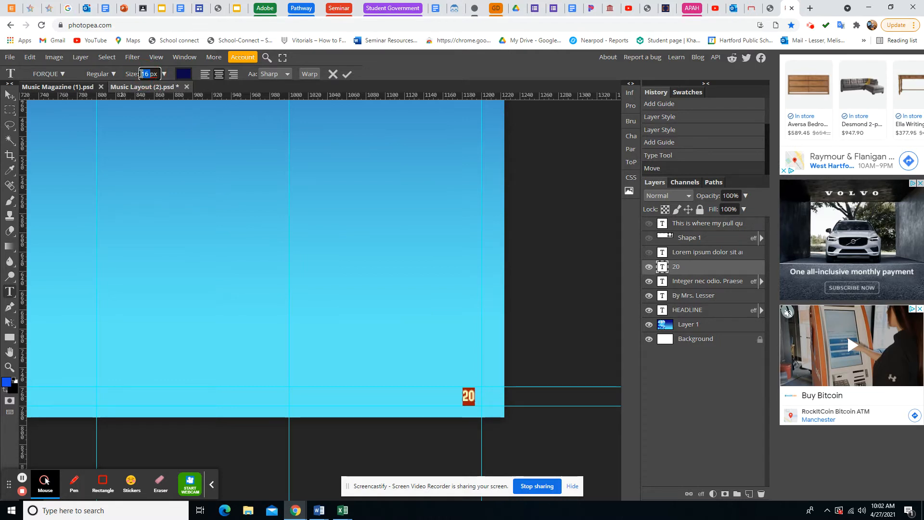
type("18")
key("Return")
left_click(9, 367)
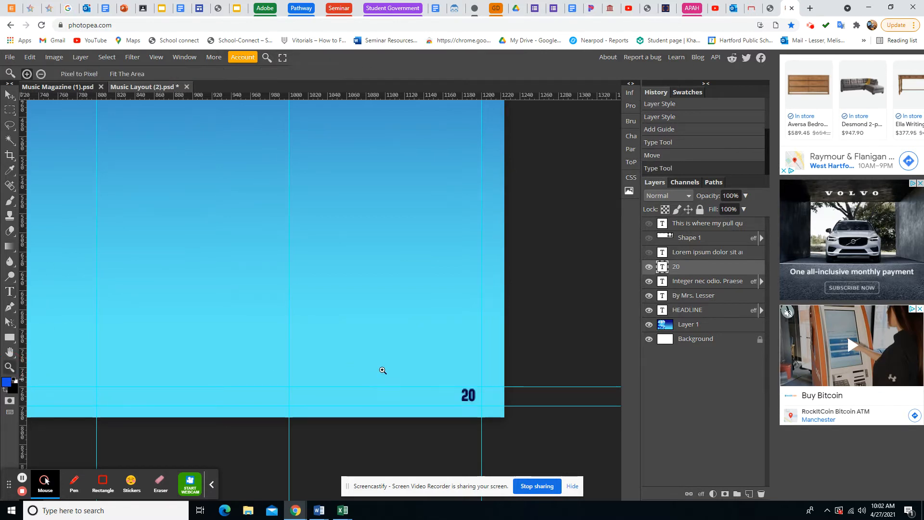
left_click(406, 376, "alt")
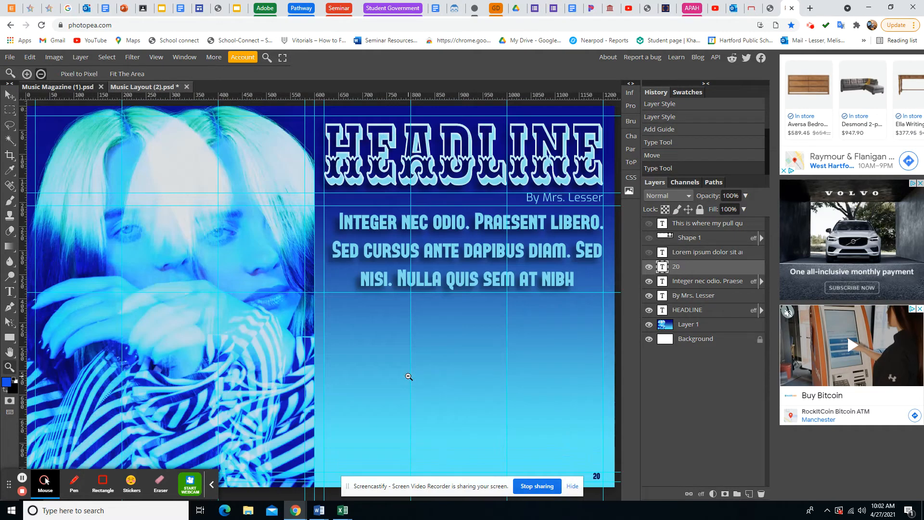
left_click(408, 375, "alt")
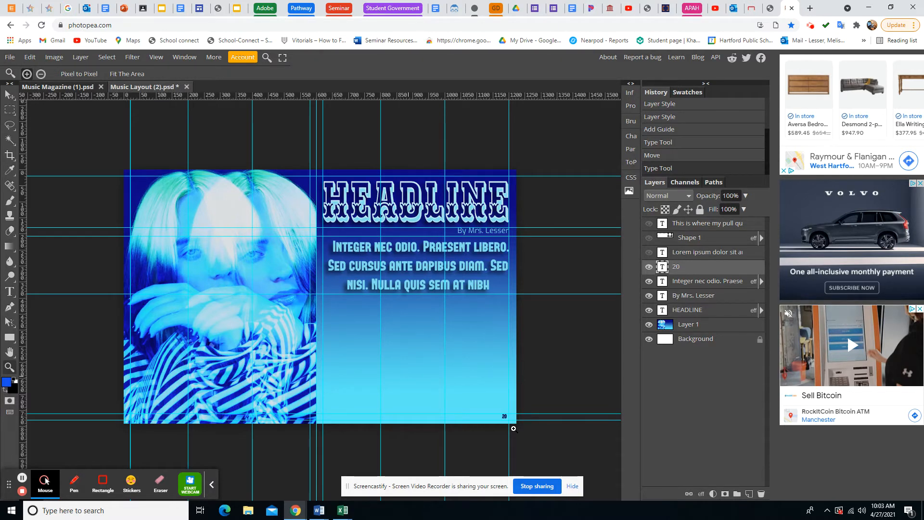
- Review the Components of a Layout slide in the Google Slides presentation and return to Photopea
left_click(164, 8)
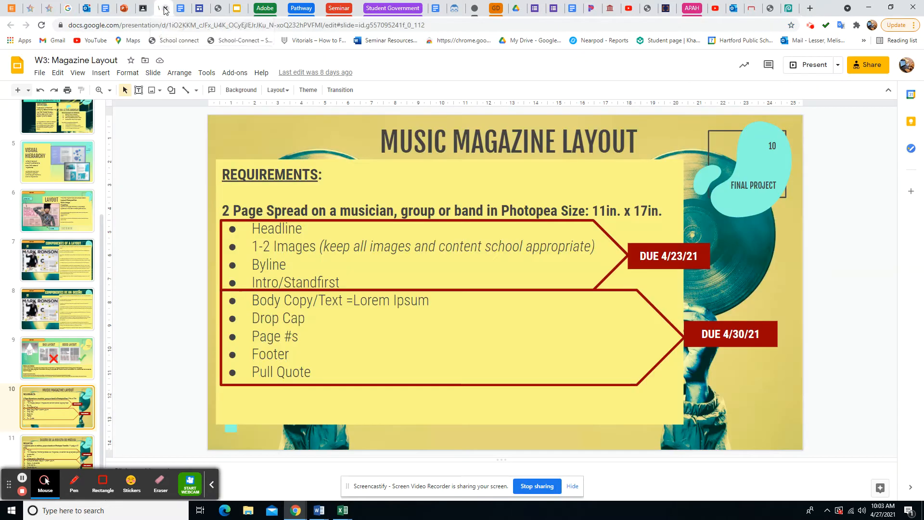
left_click(67, 262)
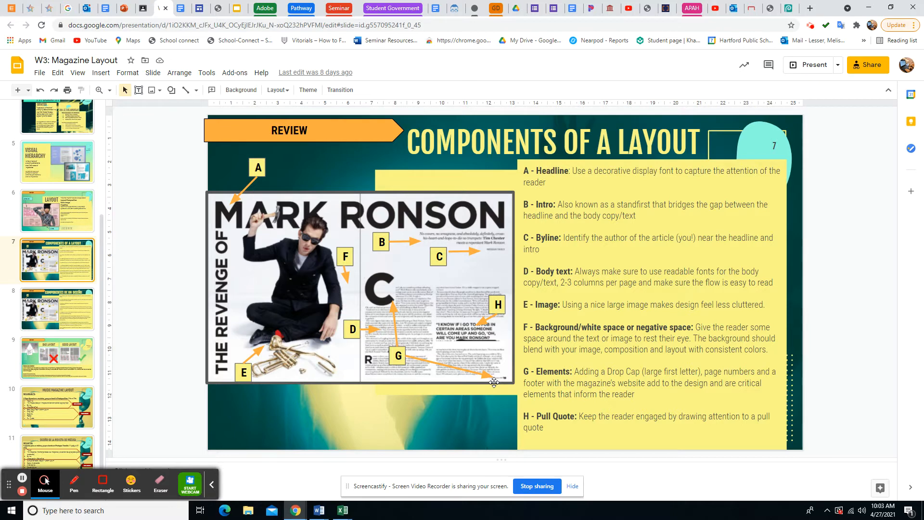
left_click(788, 9)
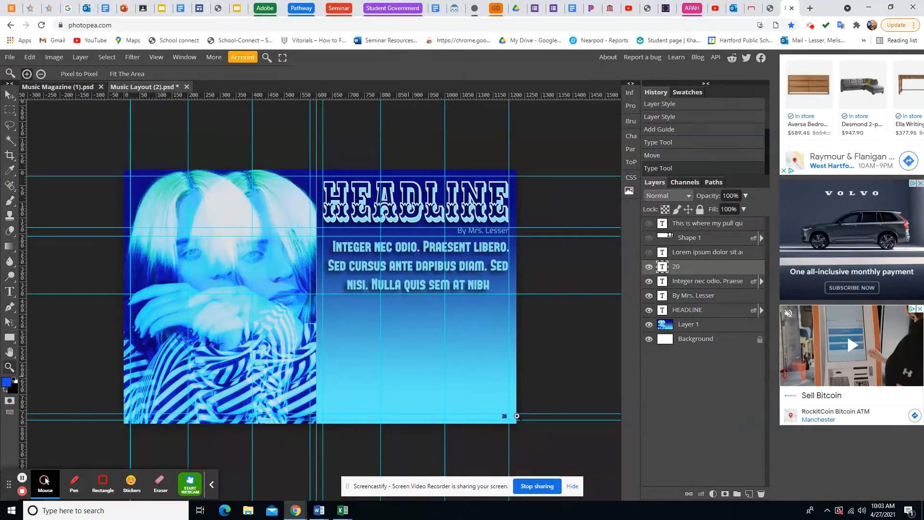
- Add a footer text layer reading "musicmagazine.com" between the two bottom guides, centred near the guide between the text page's last two columns
left_click(511, 418)
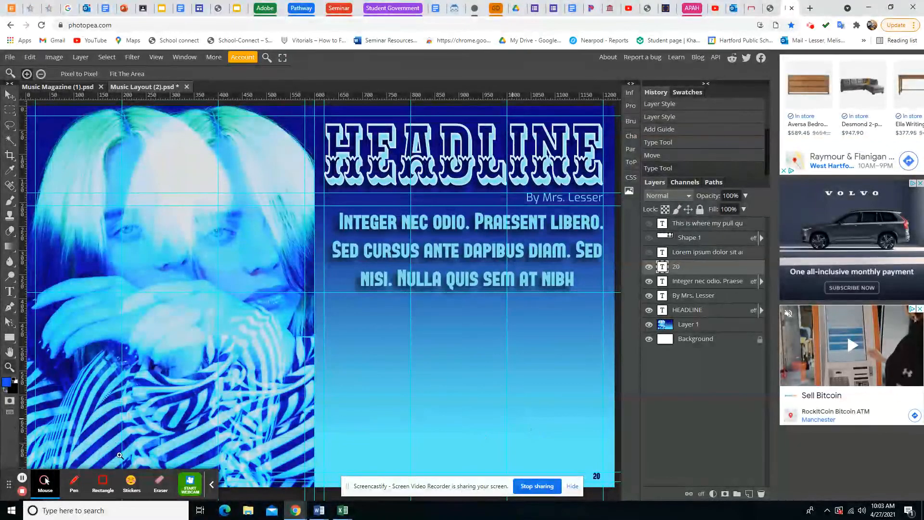
left_click_drag(352, 439, 328, 333)
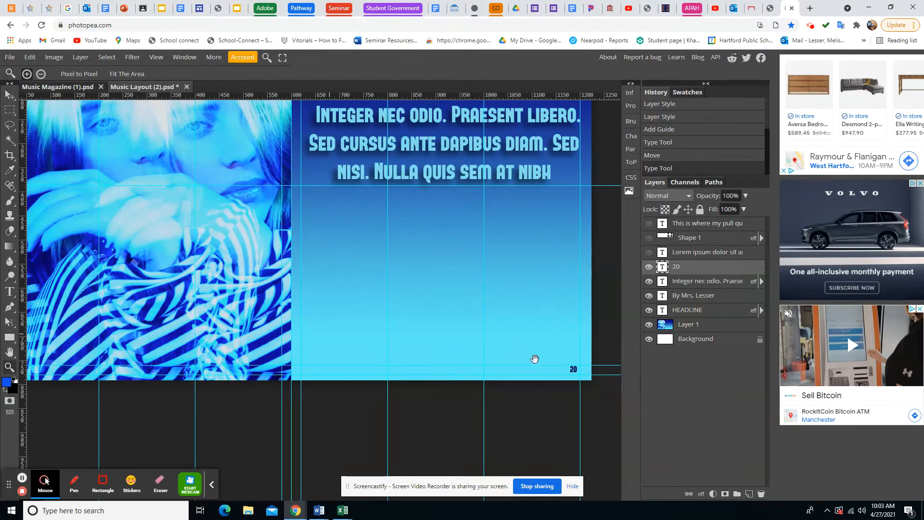
left_click(524, 372)
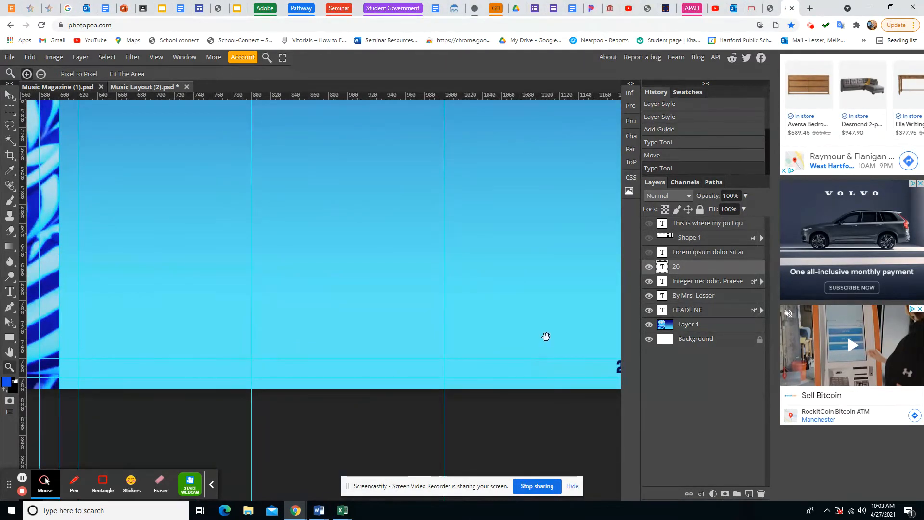
left_click_drag(547, 337, 453, 302)
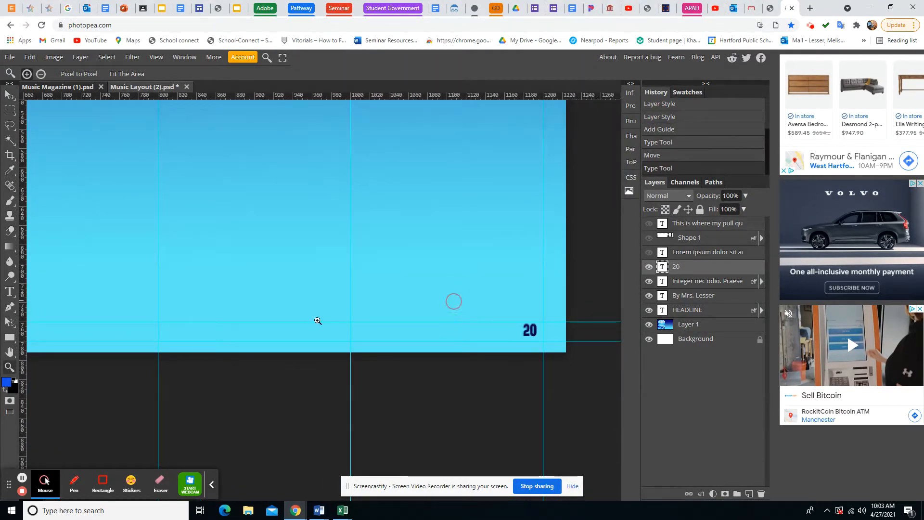
left_click(10, 292)
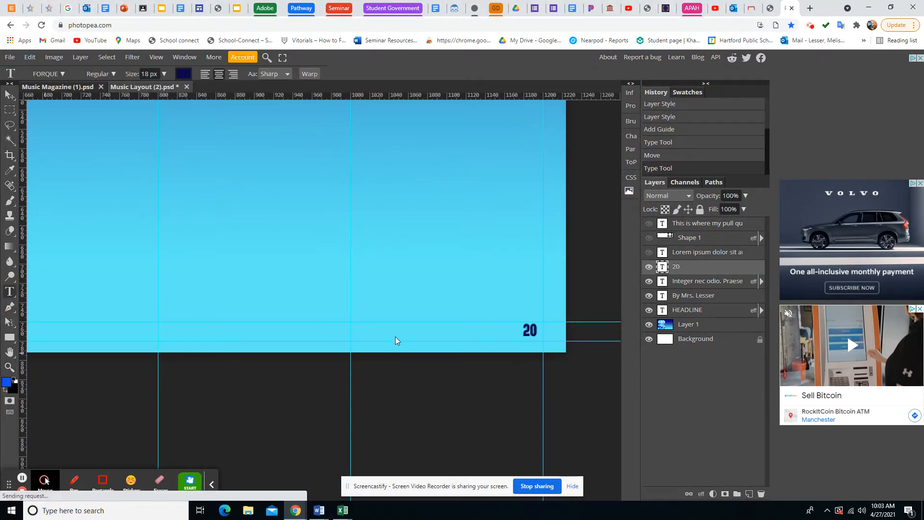
left_click(354, 335)
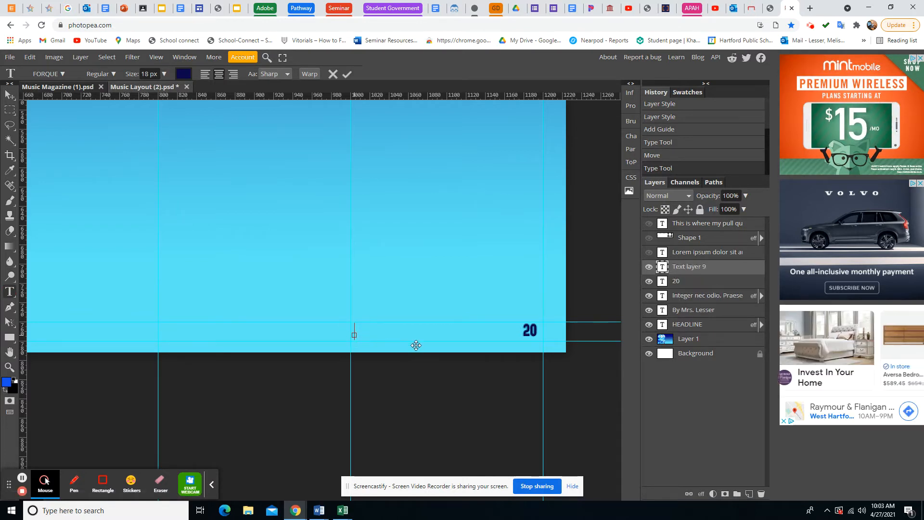
type("music")
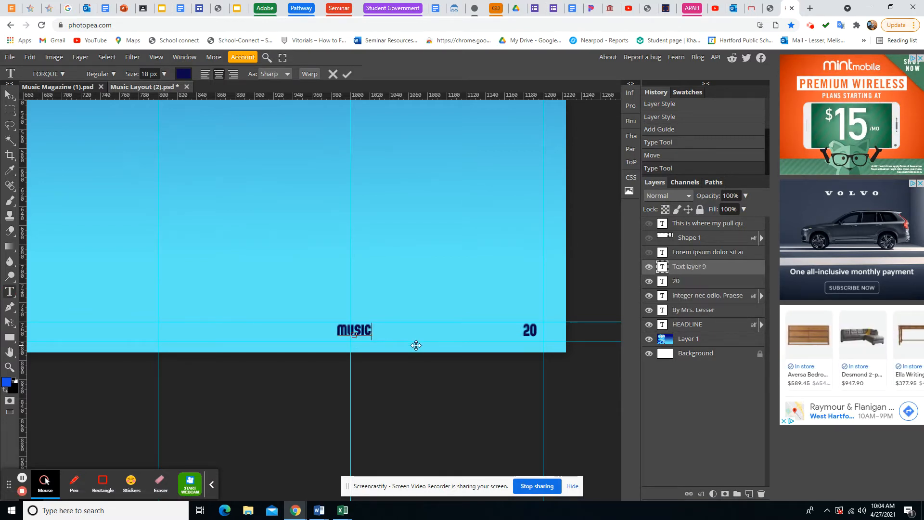
type("magazine")
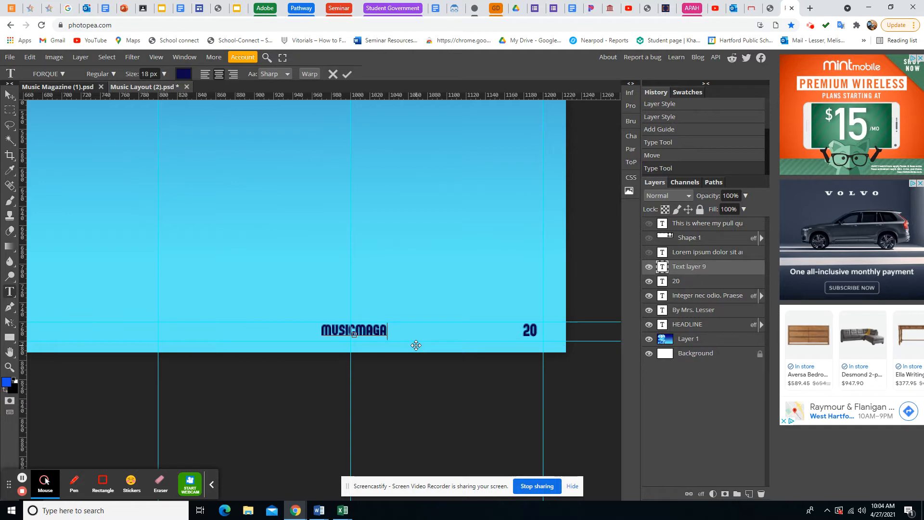
type(".com")
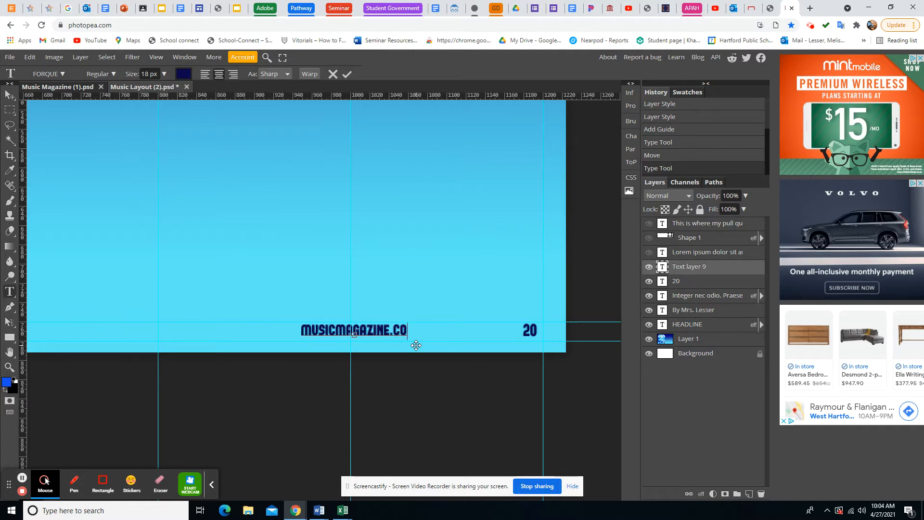
- Set the whole musicmagazine.com footer text to the Farro font at 12 px
triple_click(367, 330)
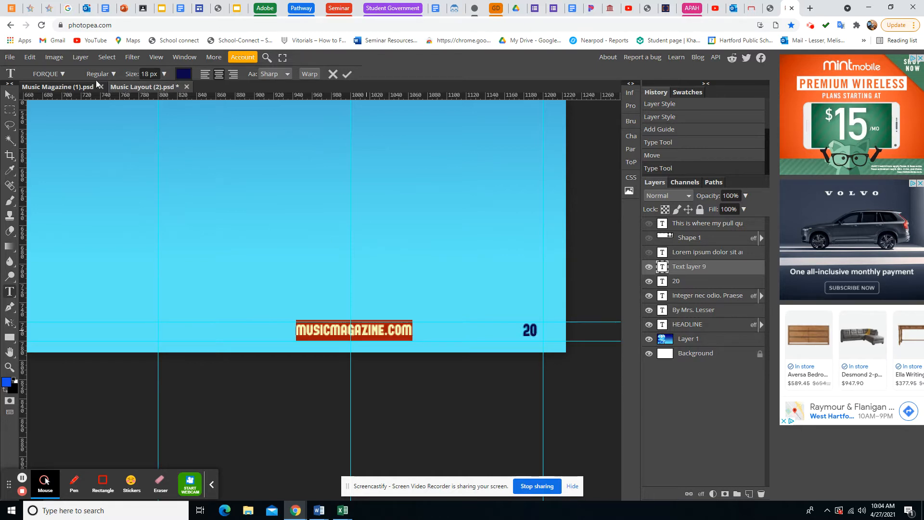
left_click(61, 75)
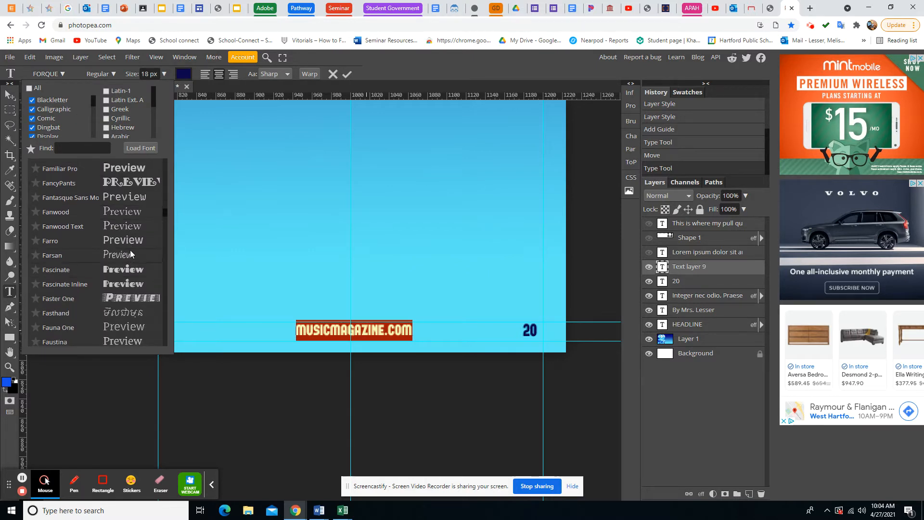
left_click(130, 241)
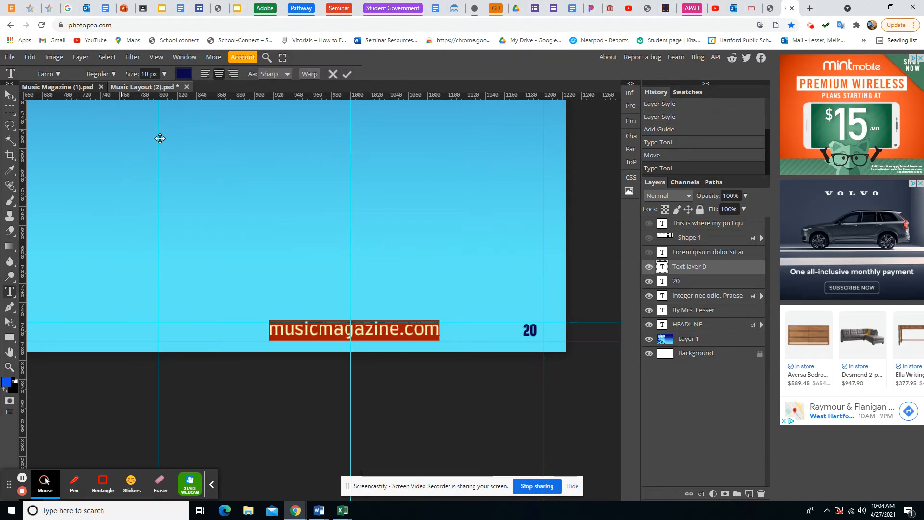
left_click(164, 74)
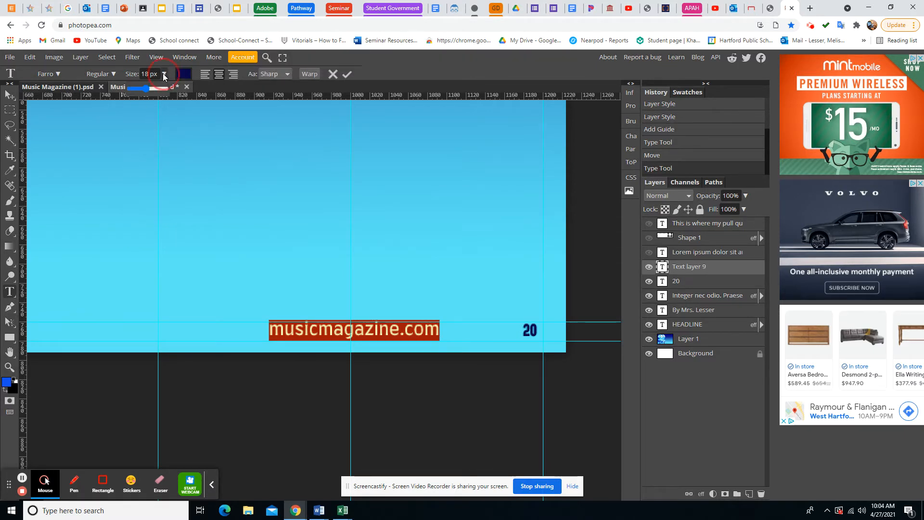
left_click_drag(158, 89, 145, 91)
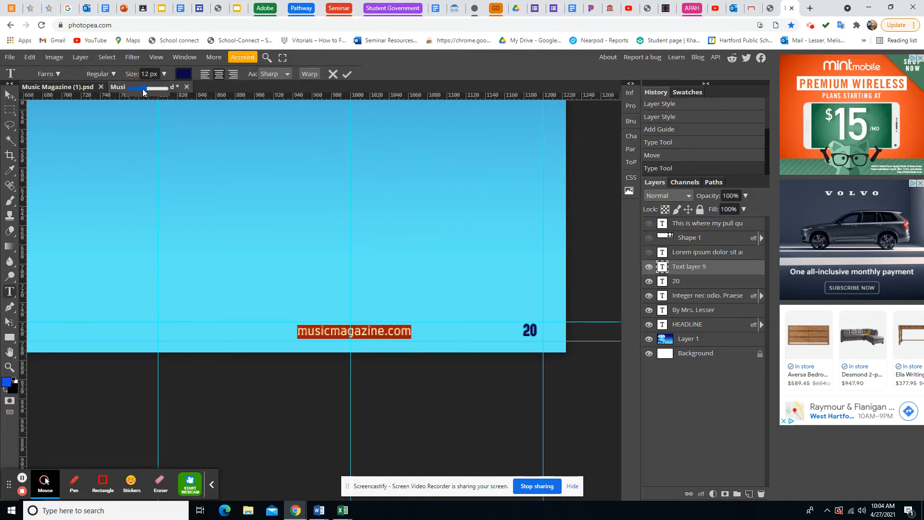
- Move the musicmagazine.com footer text beside the page number 20 and set its size to 10 px
left_click(8, 96)
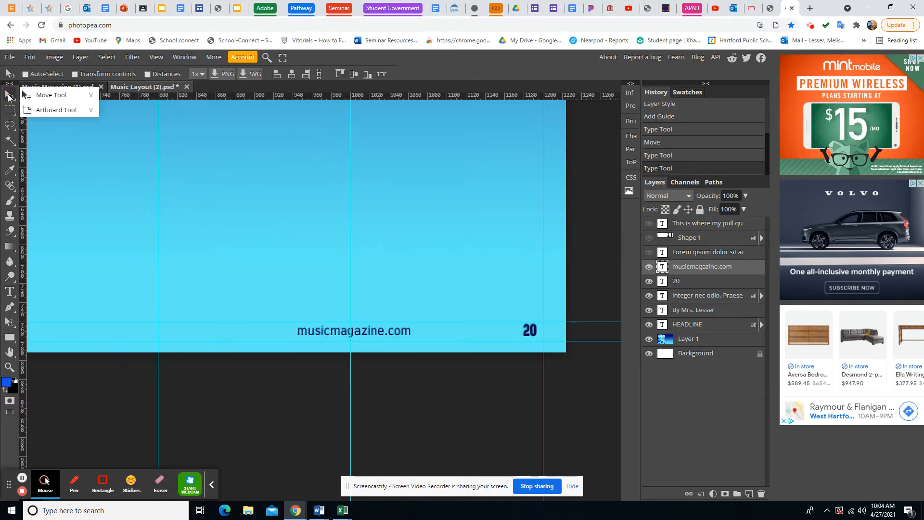
left_click_drag(385, 336, 478, 338)
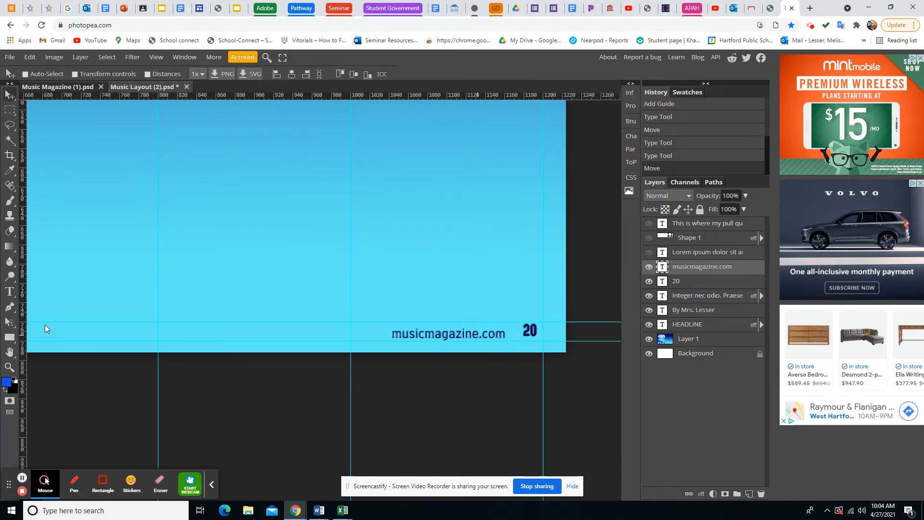
left_click(9, 292)
double_click(473, 336)
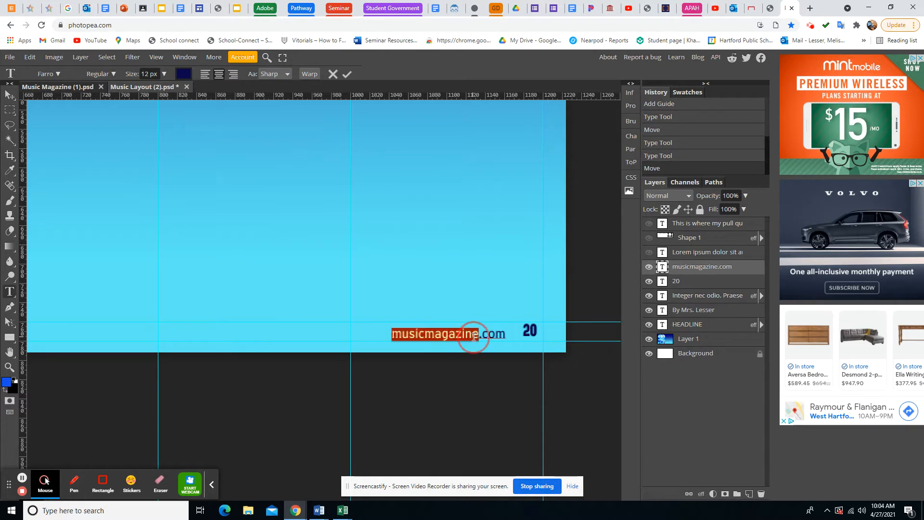
left_click(148, 75)
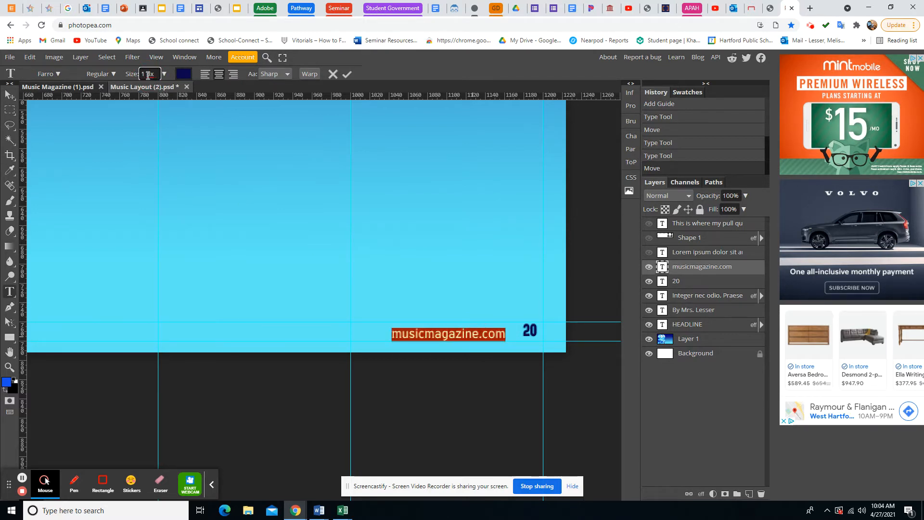
key("Return")
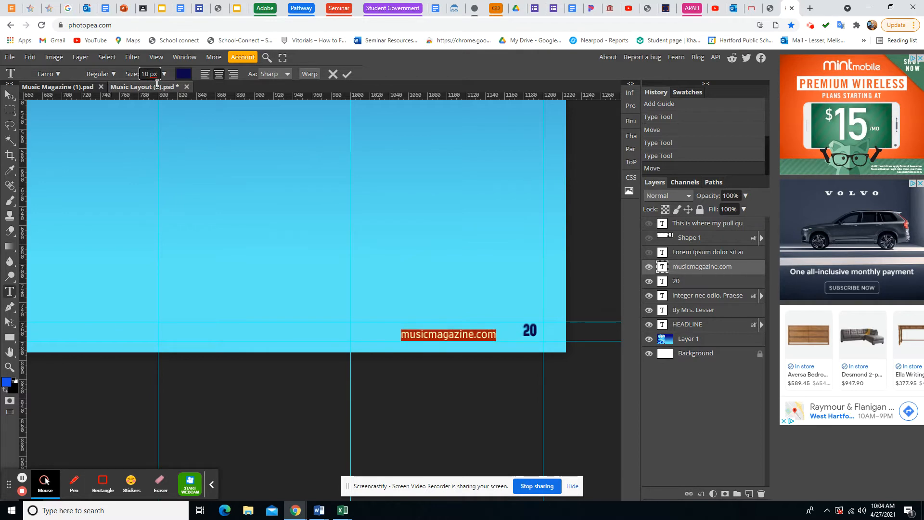
- Nudge the musicmagazine.com footer closer to the page number 20, keeping it between the two bottom guides
left_click(9, 367)
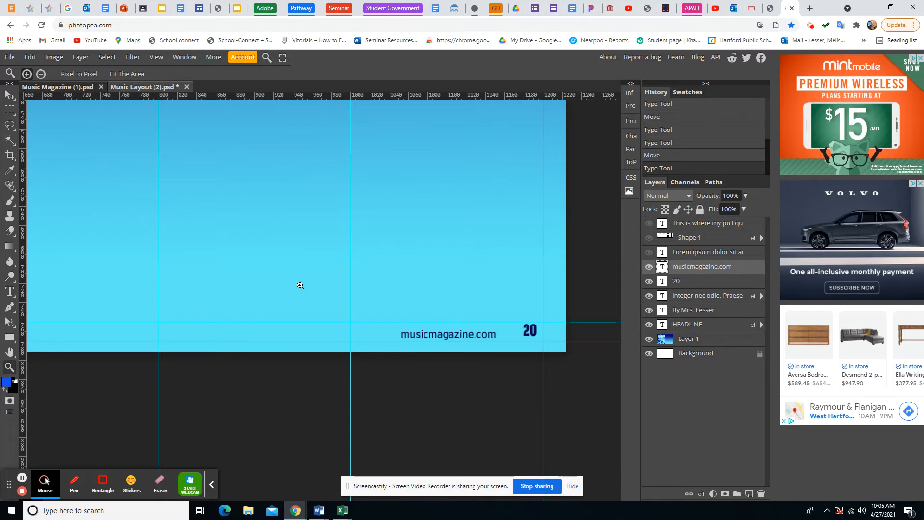
left_click(299, 285, "alt")
left_click(299, 285, "alt")
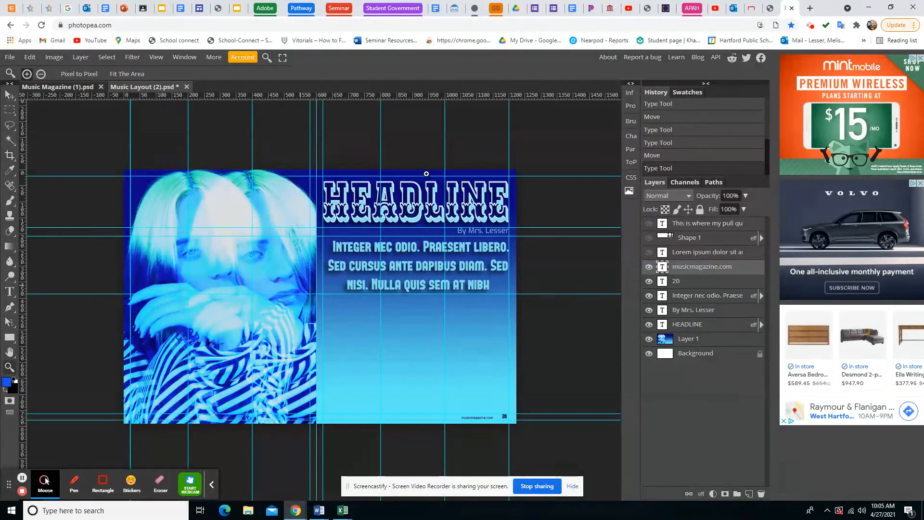
left_click(9, 95)
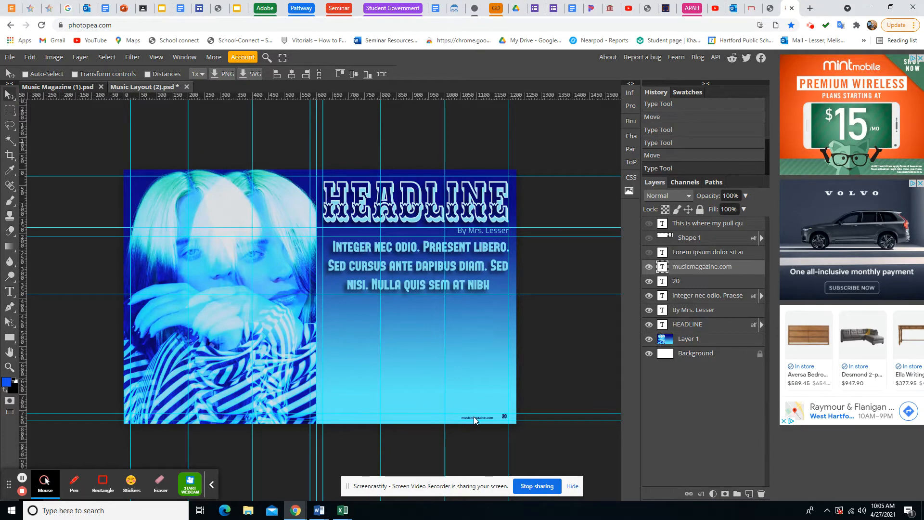
left_click_drag(474, 420, 481, 420)
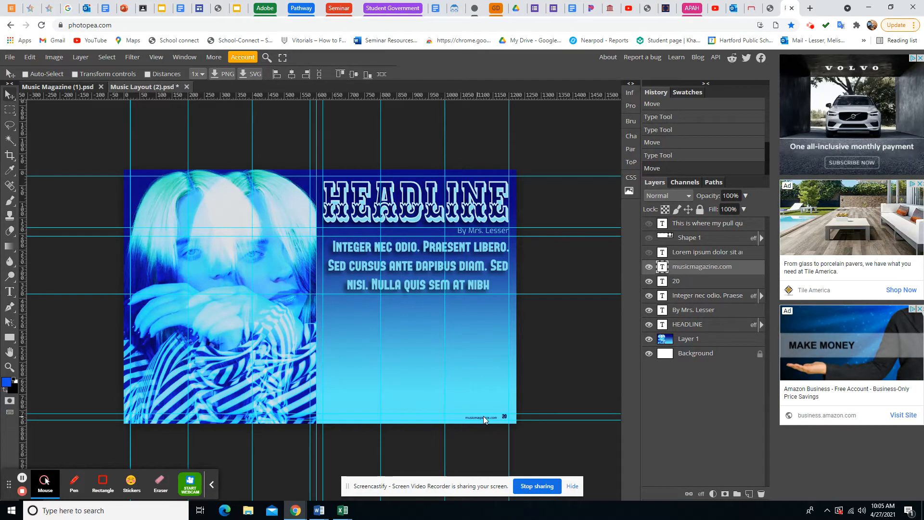
left_click_drag(486, 415, 492, 420)
- Switch to the Google Slides presentation, review the Music Magazine Layout requirements and the layout component slides, and return to Photopea
left_click(162, 8)
left_click(44, 422)
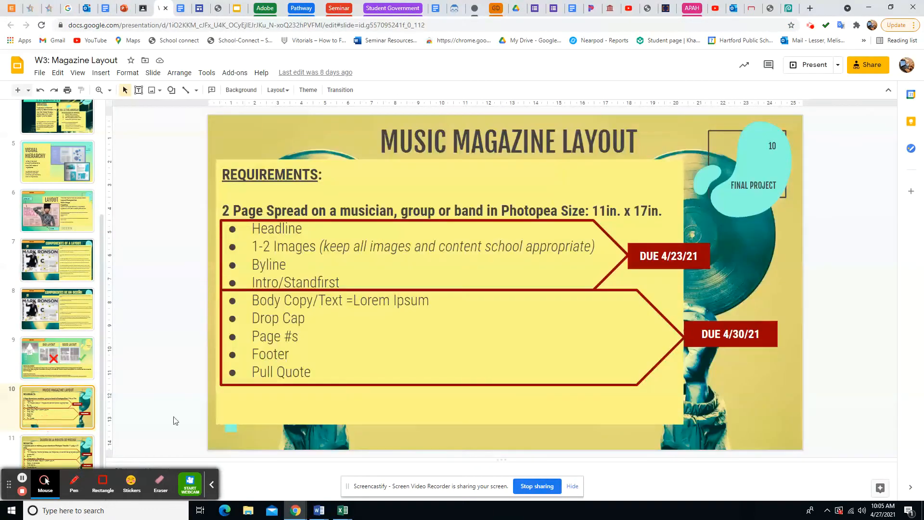
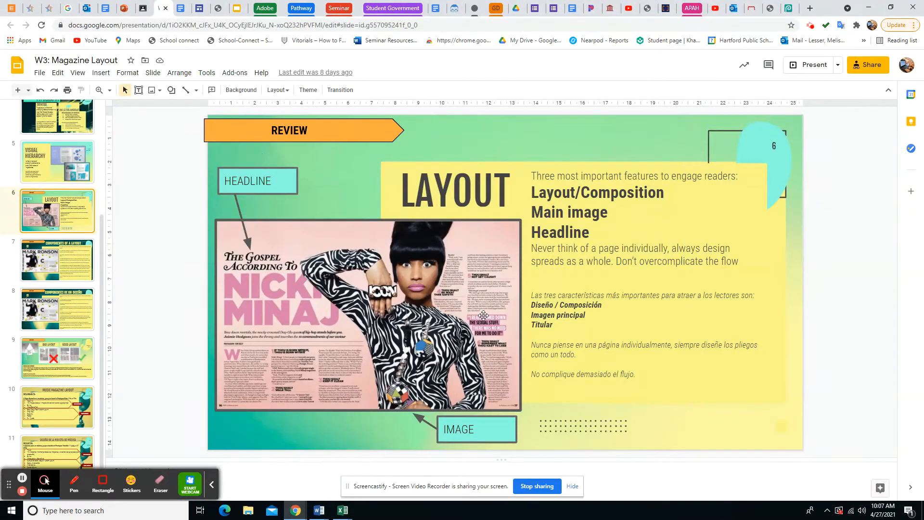
left_click(56, 318)
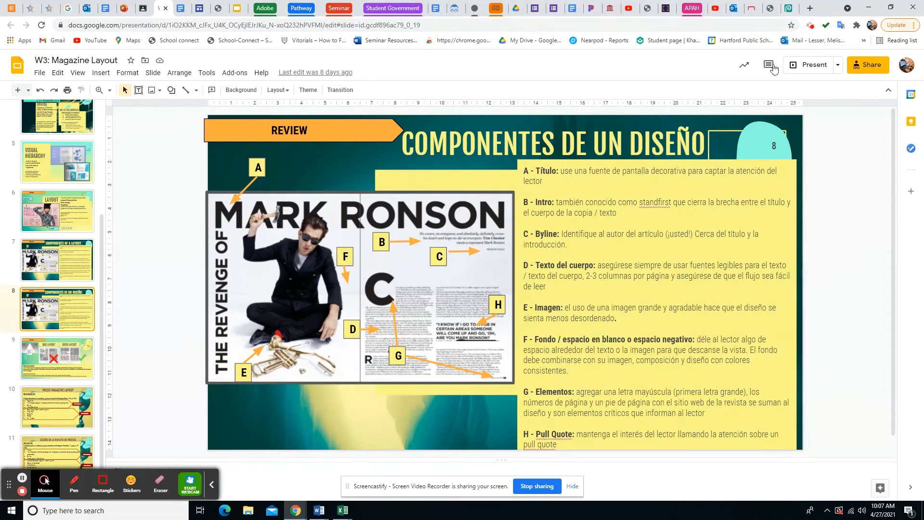
left_click(790, 10)
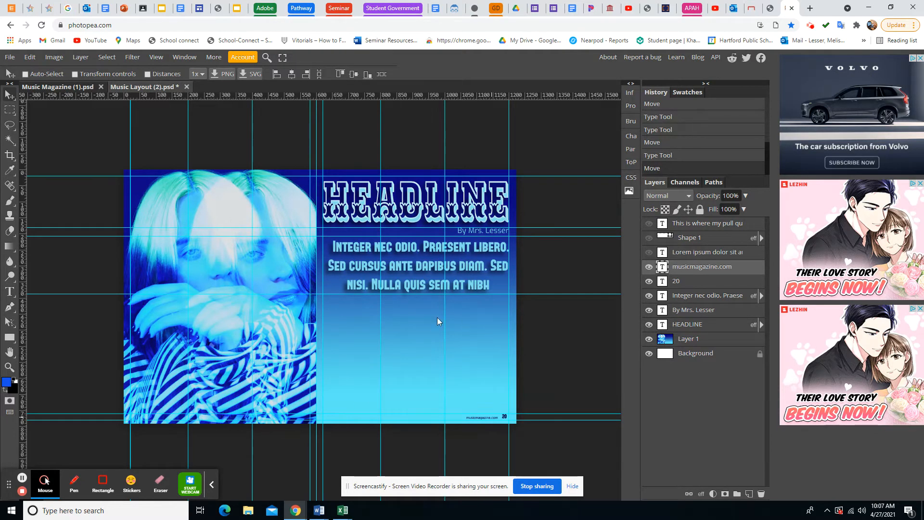
- Draw a rectangle shape about 290 px wide and 82 px high across the text page's middle columns, below the intro text
right_click(13, 342)
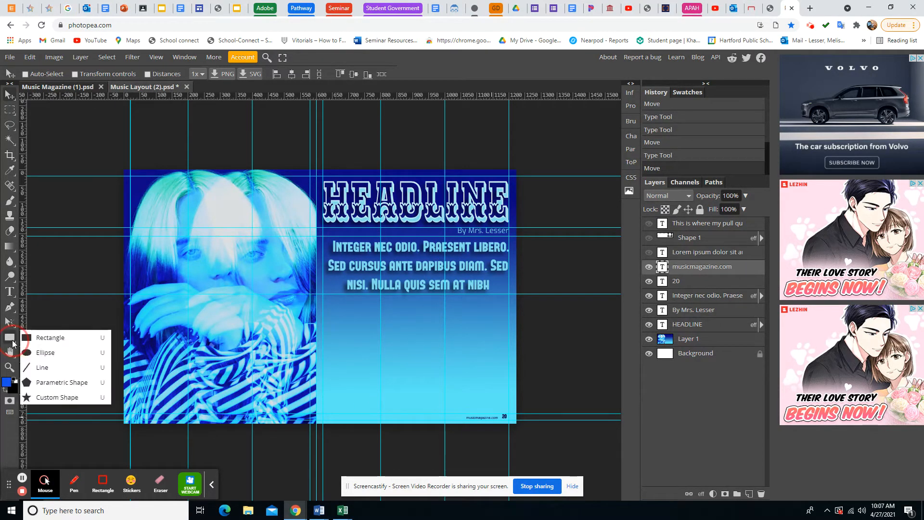
left_click(47, 338)
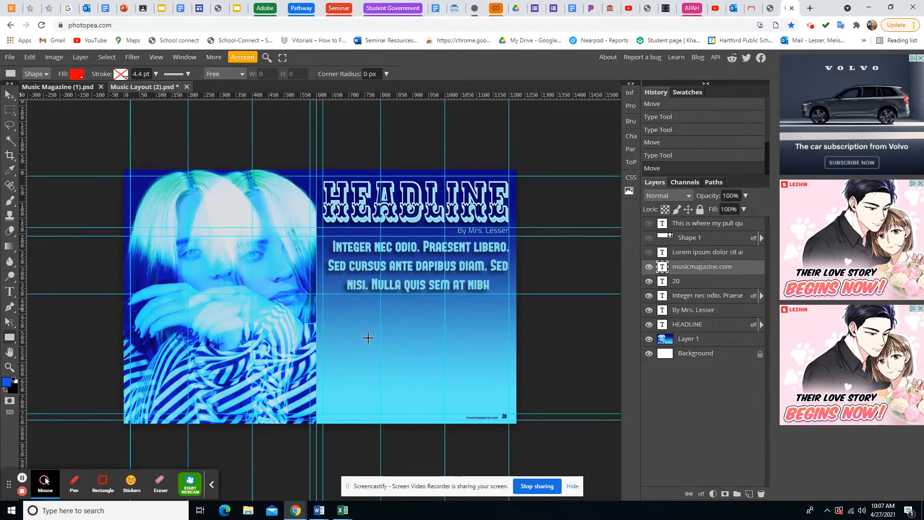
left_click_drag(366, 340, 459, 367)
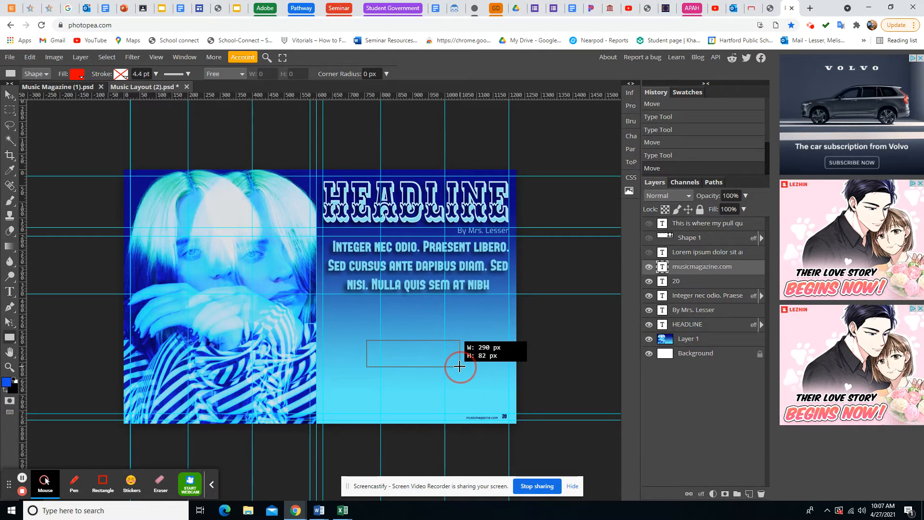
left_click_drag(460, 367, 460, 366)
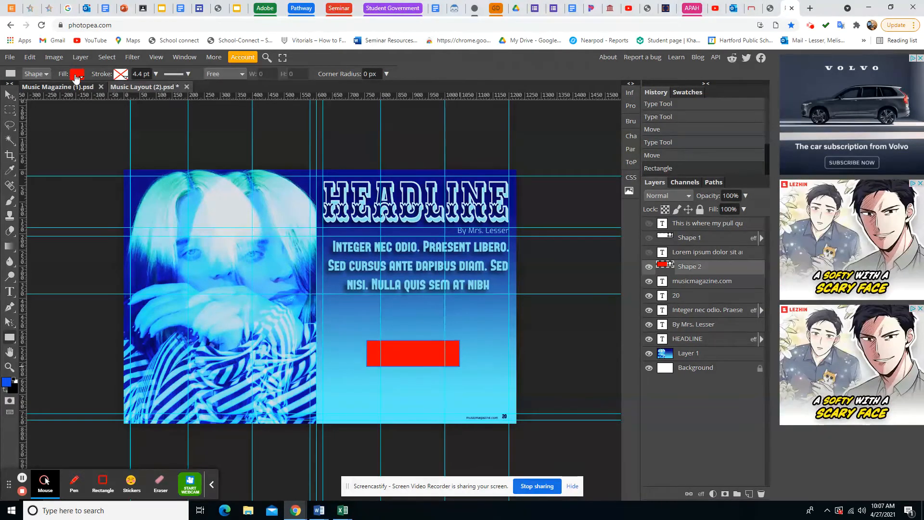
- Fill the rectangle with a pale blue-grey sampled from the portrait's hair, trying green, bright blue and navy samples first
left_click(75, 76)
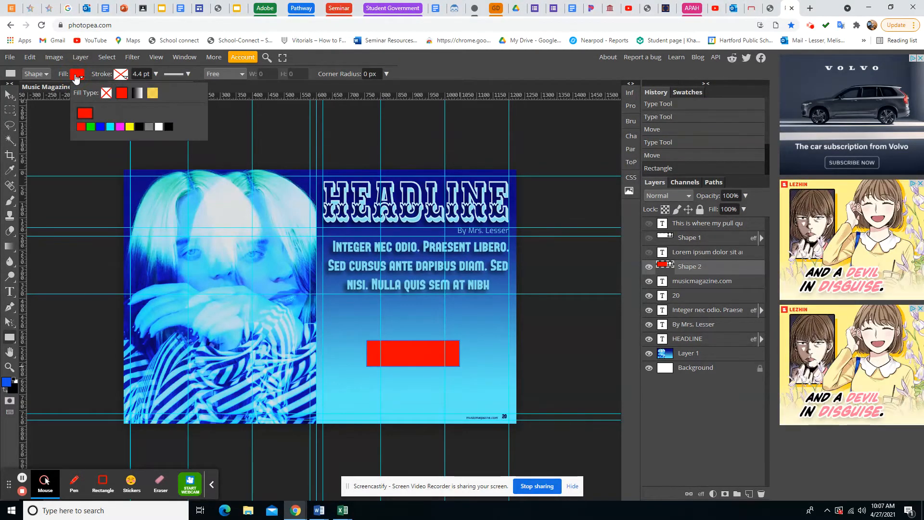
left_click(86, 115)
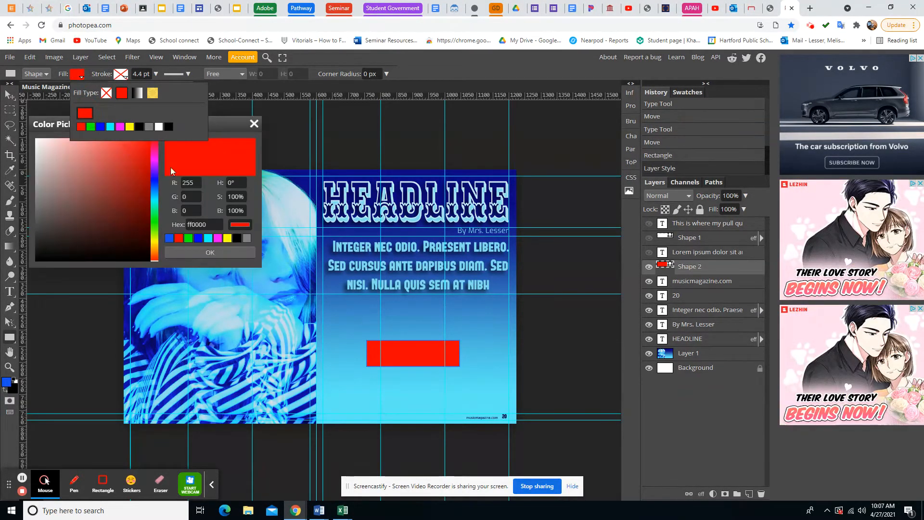
left_click_drag(237, 124, 631, 101)
left_click(229, 215)
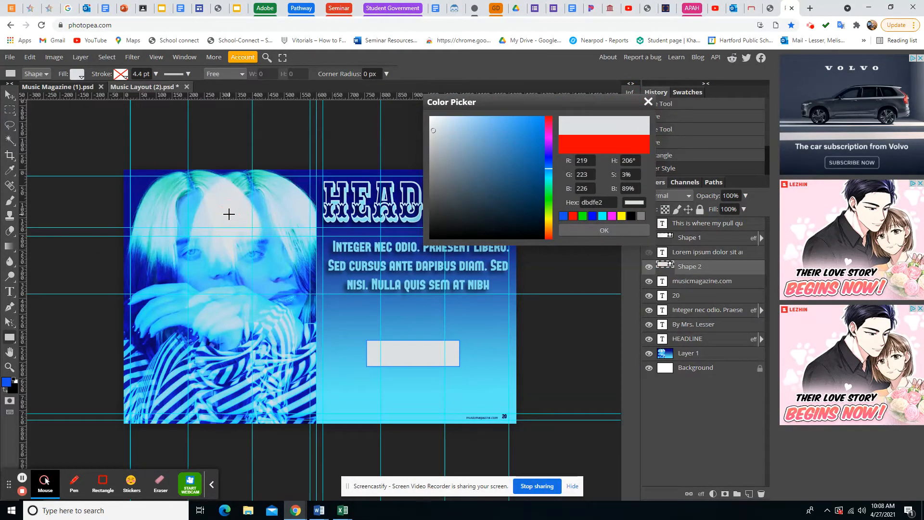
left_click(203, 183)
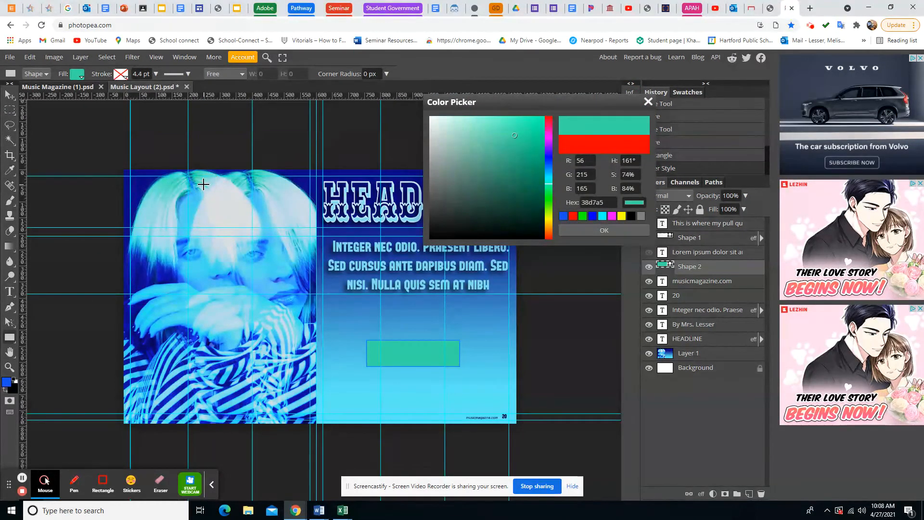
left_click(199, 178)
left_click(187, 216)
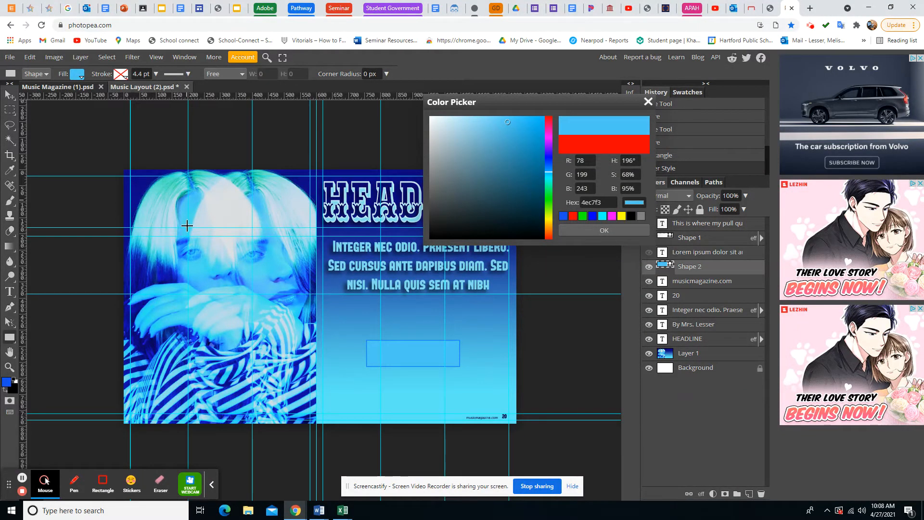
left_click(187, 231)
left_click(190, 255)
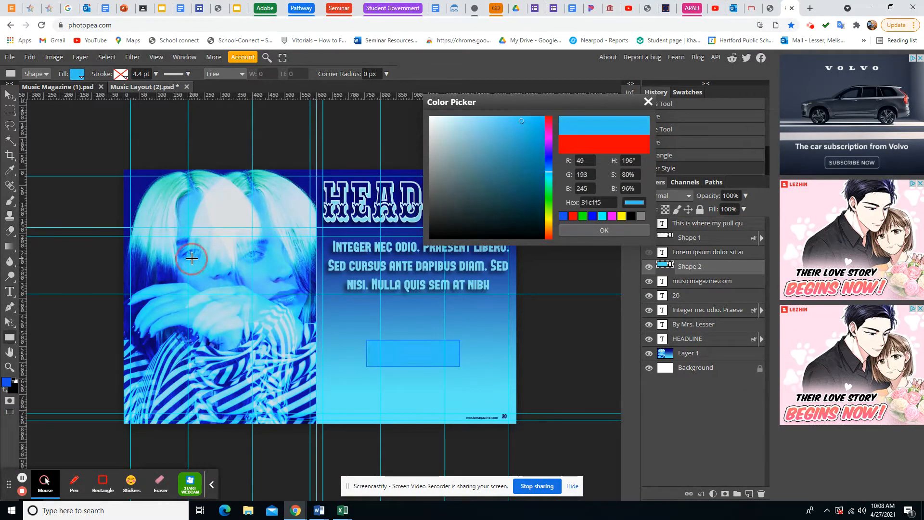
left_click(151, 347)
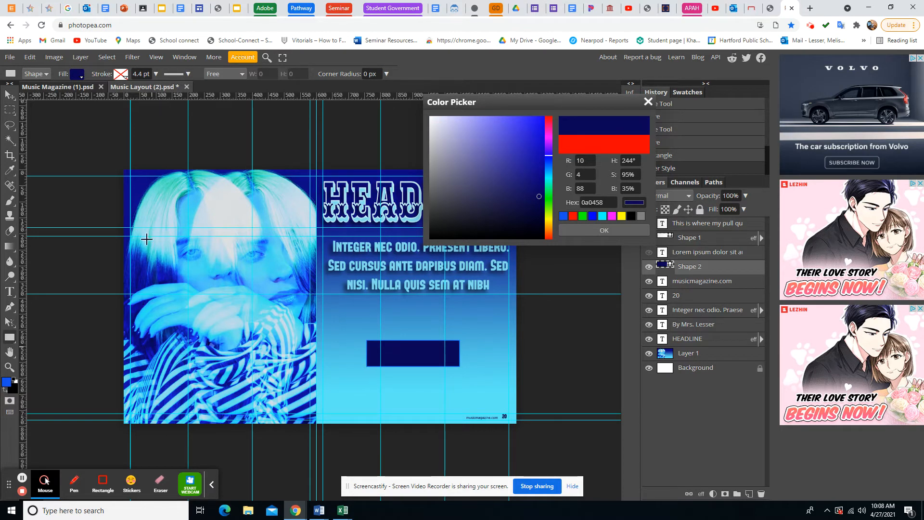
left_click(202, 221)
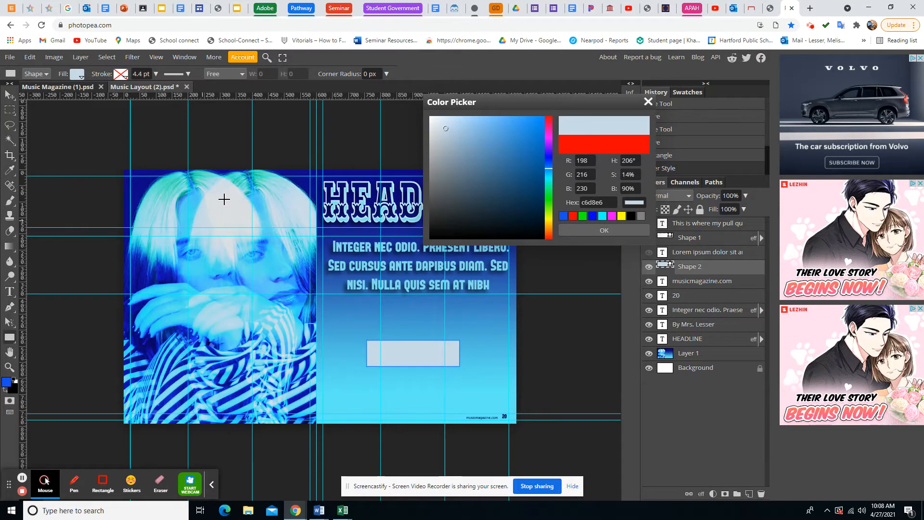
left_click(221, 210)
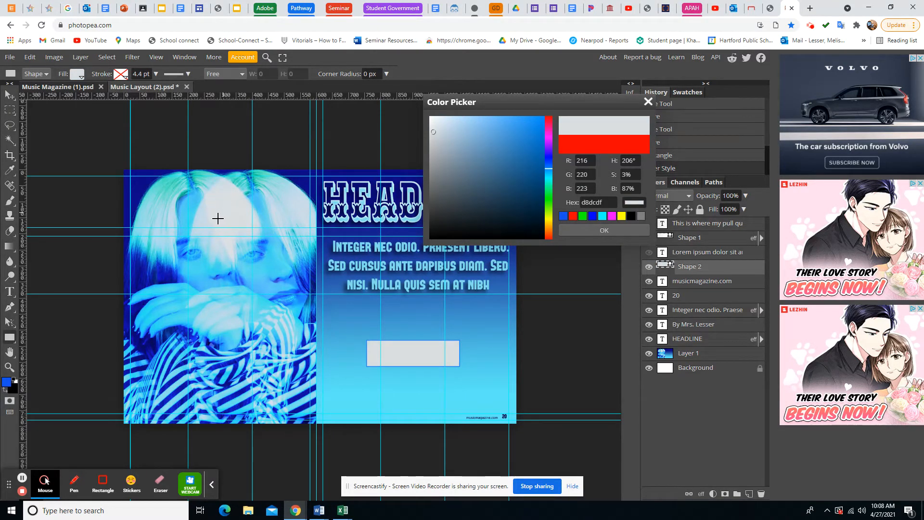
left_click(217, 219)
left_click(209, 212)
left_click(204, 212)
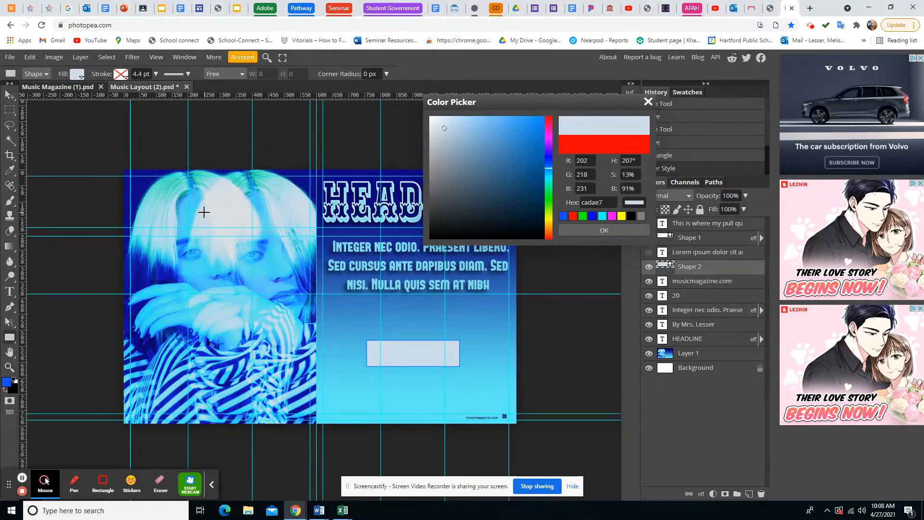
left_click(203, 213)
left_click(199, 226)
left_click(585, 231)
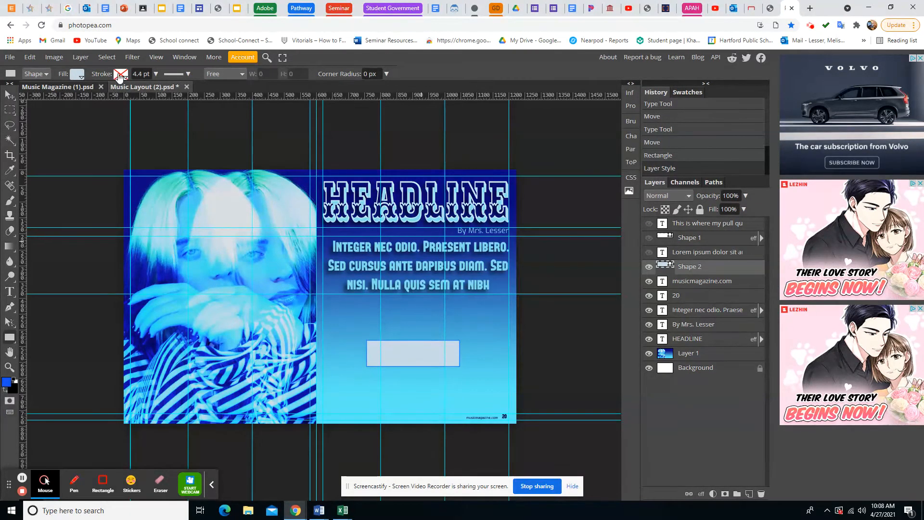
- Give the rectangle a solid dark navy stroke, sampling blue from the portrait and darkening it to hex 020140
left_click(119, 76)
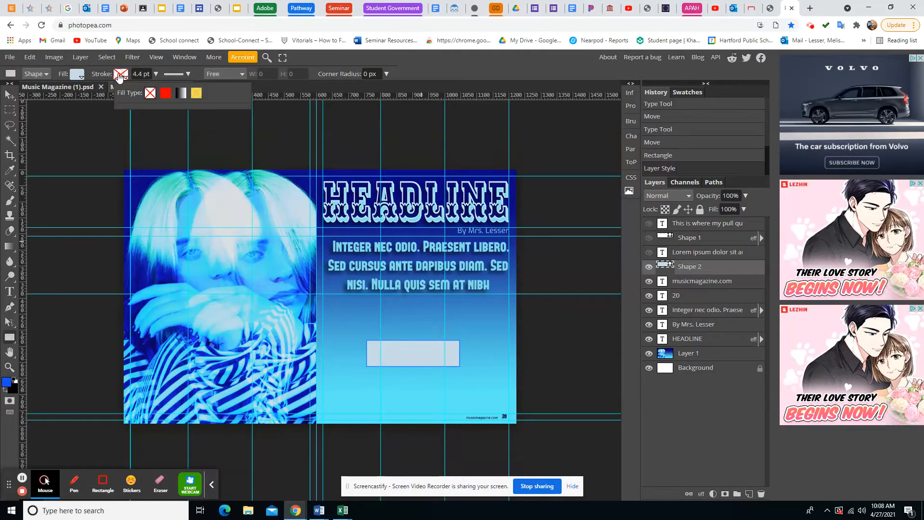
left_click(166, 95)
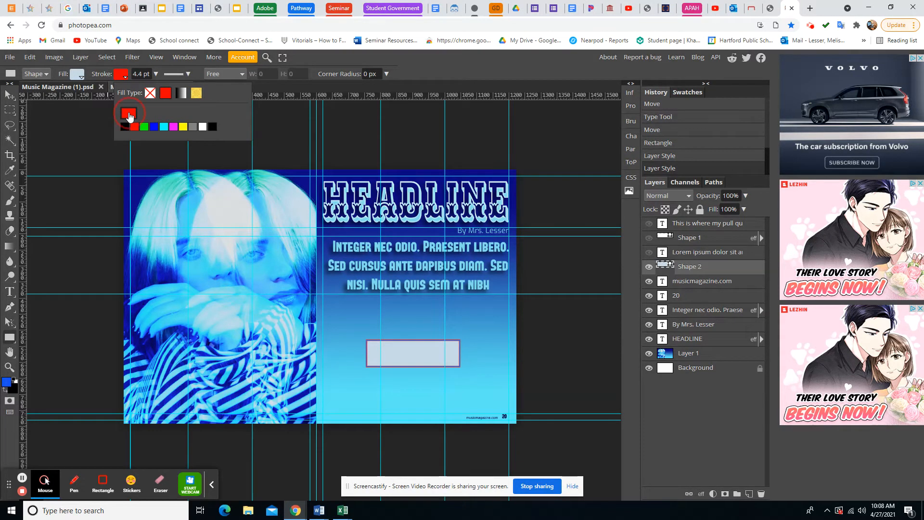
left_click(128, 116)
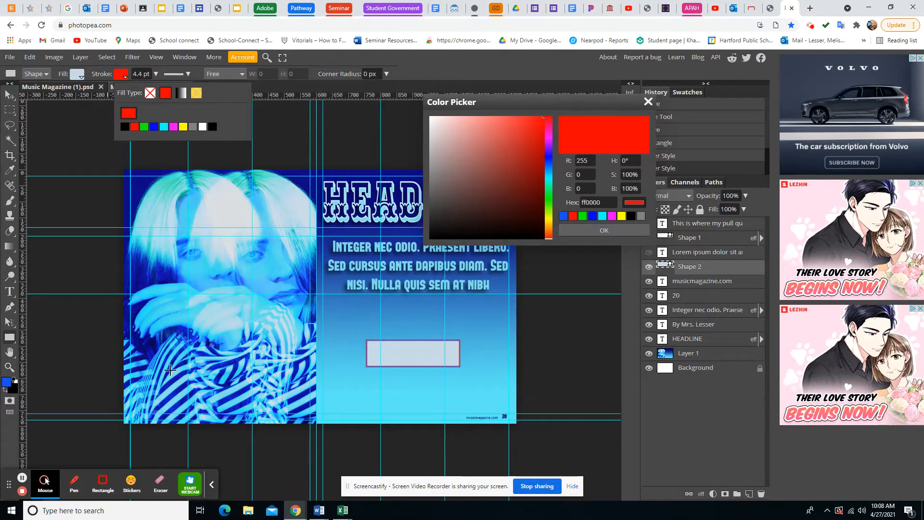
left_click(139, 344)
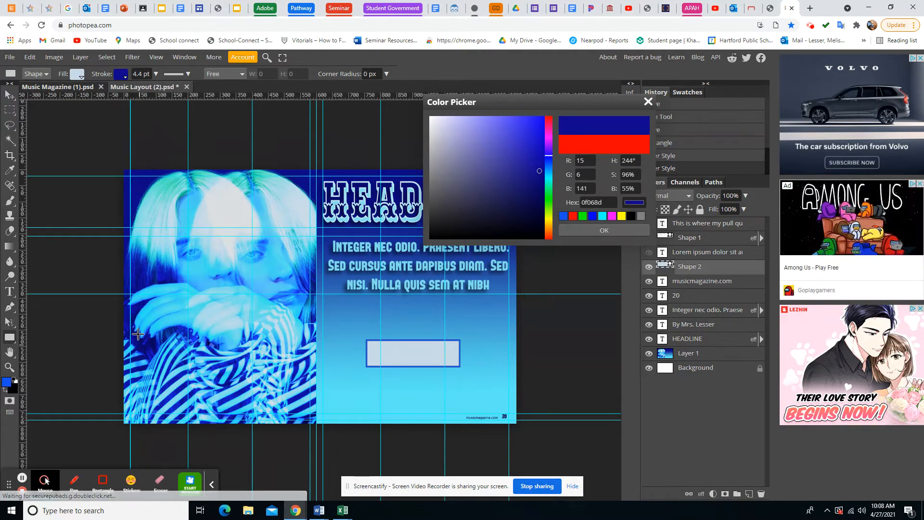
left_click(138, 337)
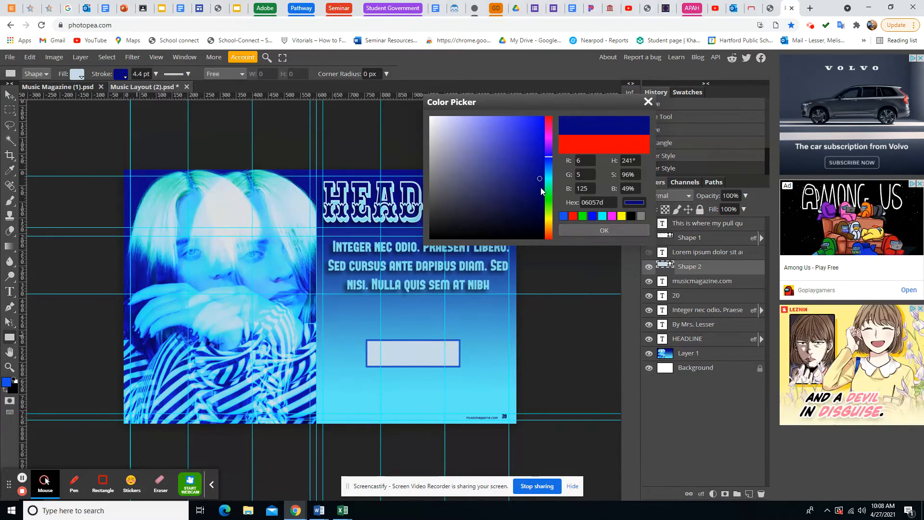
mouse_move(541, 191)
left_mouse_down()
mouse_move(539, 179)
mouse_move(542, 209)
left_mouse_up()
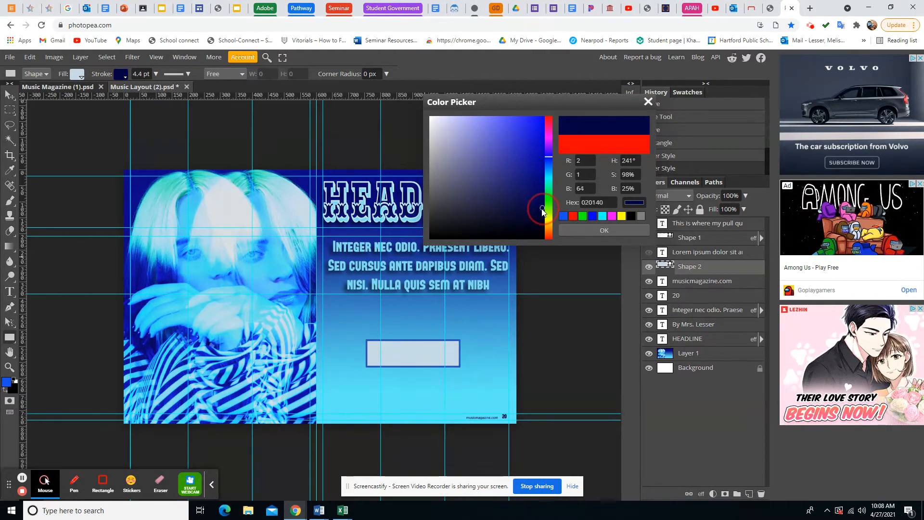
left_click(625, 231)
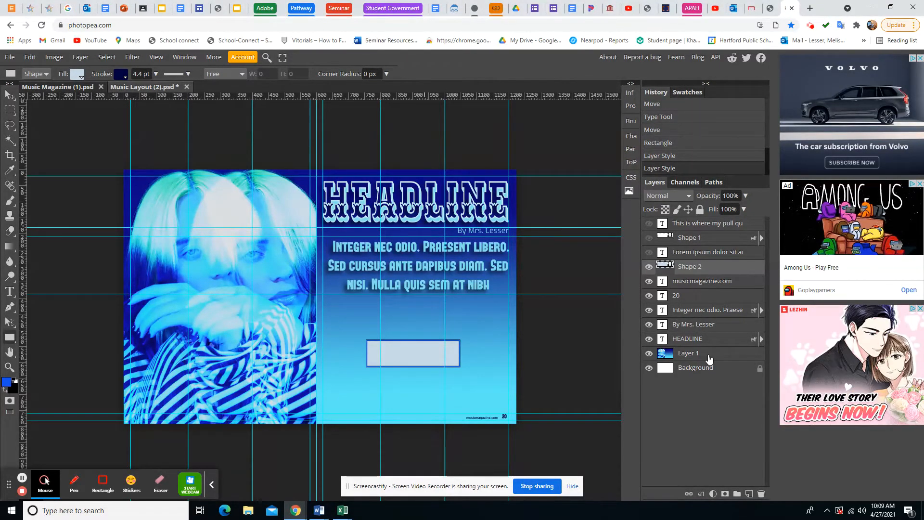
- Add a drop shadow layer style to the pull-quote rectangle, leaving Bevel and Emboss switched off
left_click(700, 493)
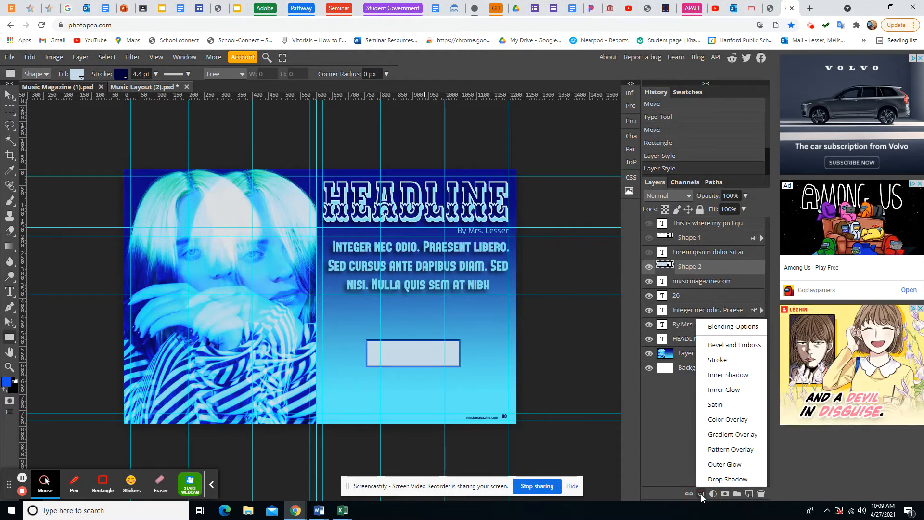
left_click(718, 346)
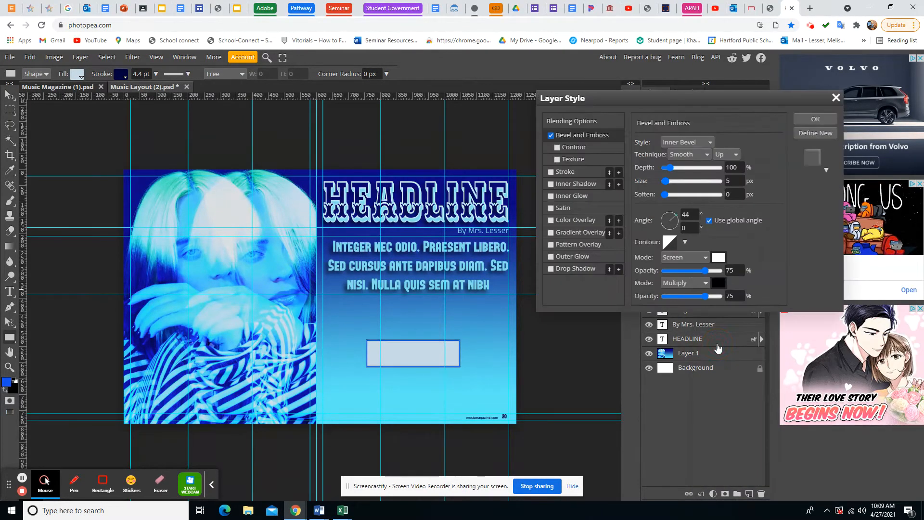
left_click(551, 135)
left_click(550, 270)
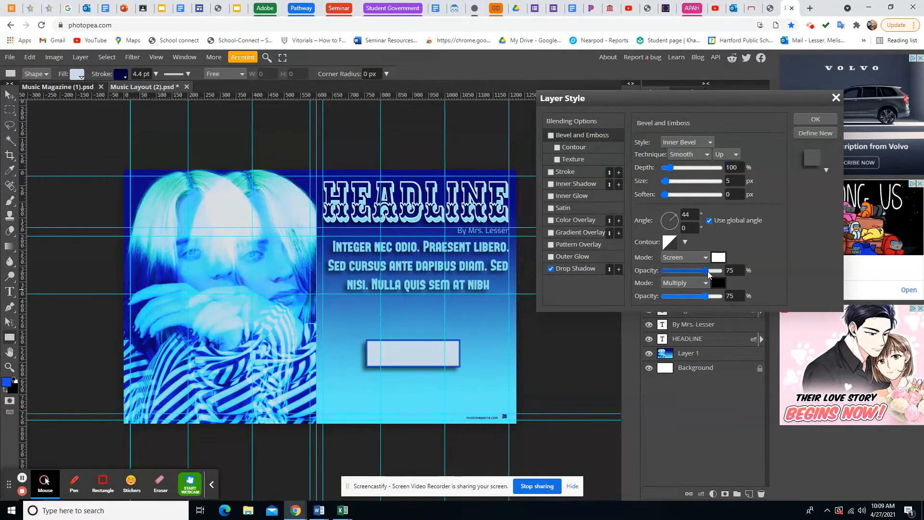
left_click_drag(705, 272, 683, 272)
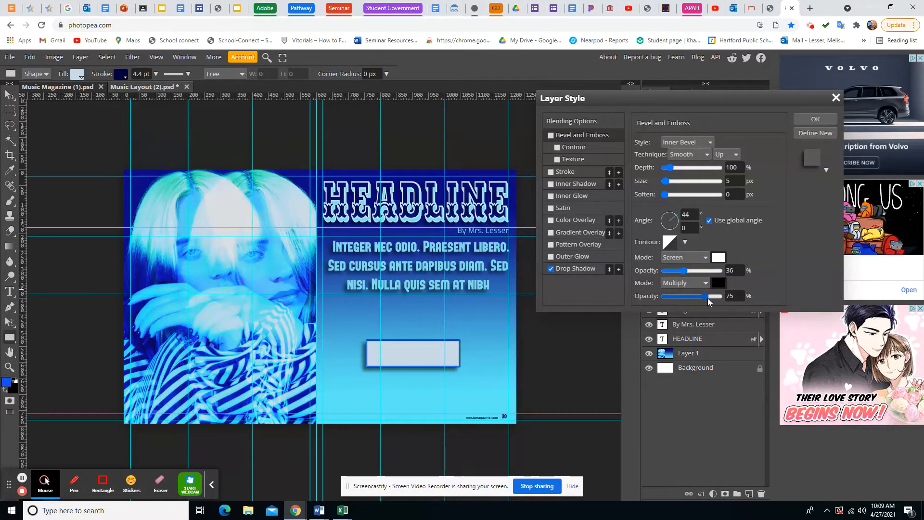
left_click_drag(695, 301, 687, 298)
left_click(667, 182)
left_click_drag(668, 168, 666, 168)
- Soften the rectangle's drop shadow to 28% opacity and 7 px distance and apply the layer style
left_click(576, 268)
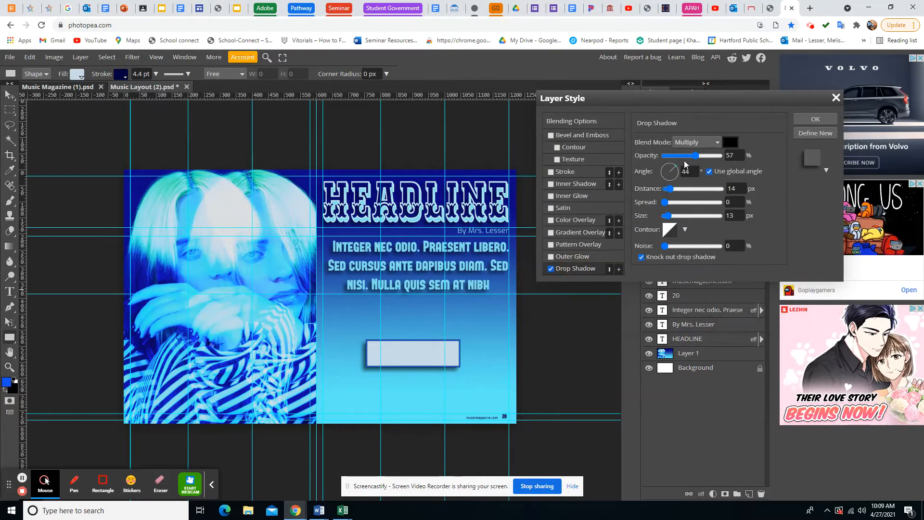
left_click_drag(696, 156, 683, 159)
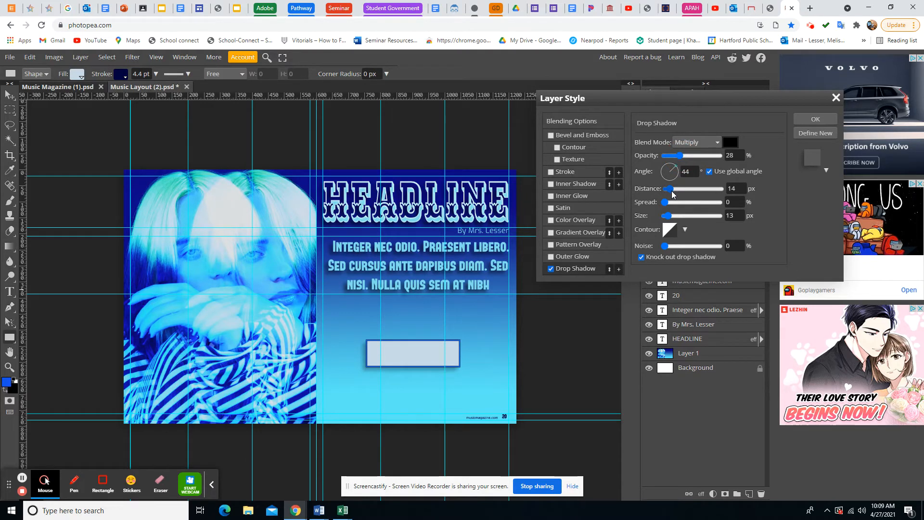
left_click_drag(670, 190, 672, 191)
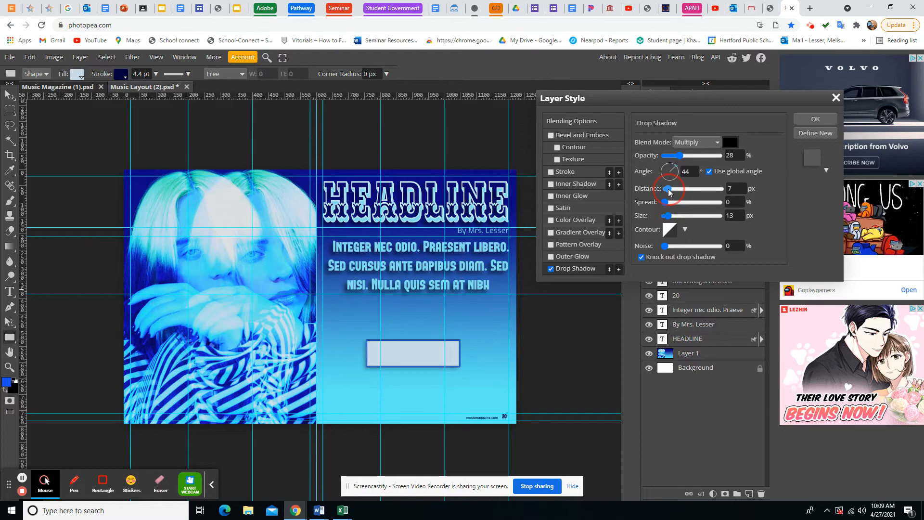
left_click(815, 118)
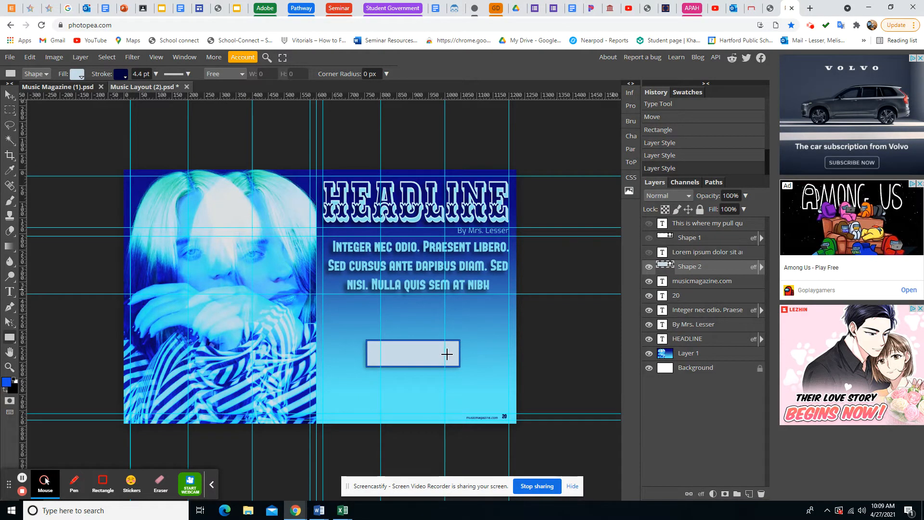
- Draw a text box with the Type tool that covers the inside of the pull-quote rectangle
left_click(9, 292)
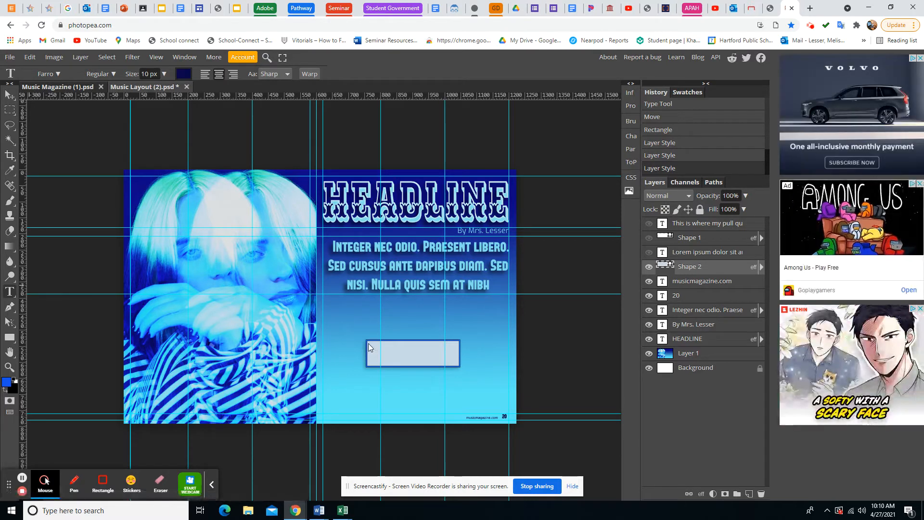
key("ctrl+t")
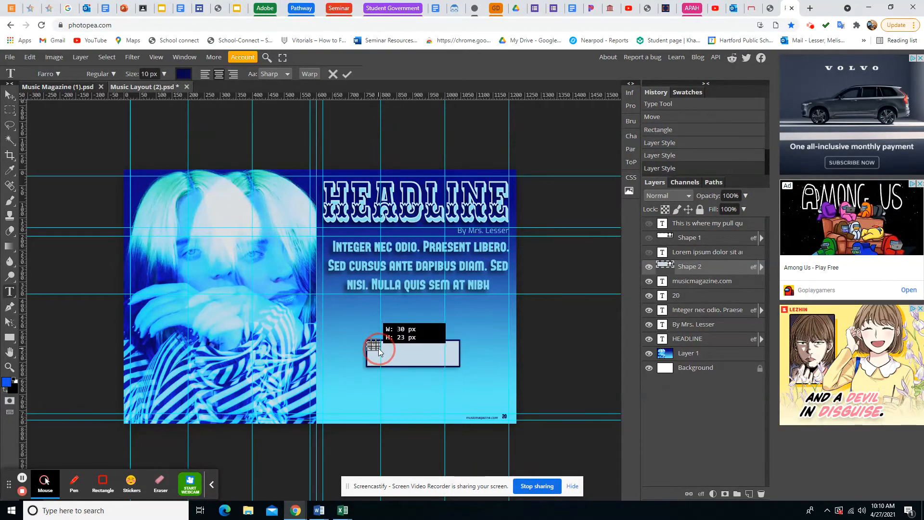
mouse_move(452, 367)
left_mouse_down()
mouse_move(408, 367)
mouse_move(468, 370)
mouse_move(454, 367)
left_mouse_up()
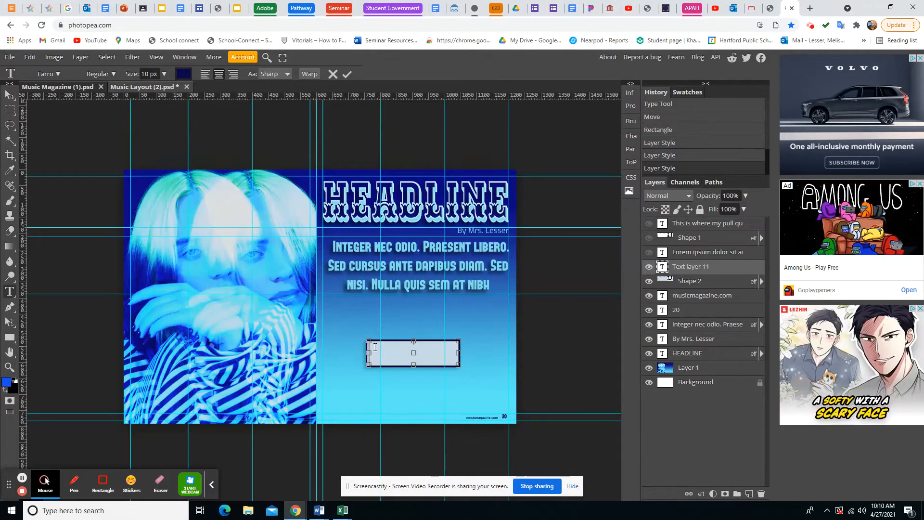
- Set the new text box's font to FORQUE and its text size to 24 px
left_click(59, 74)
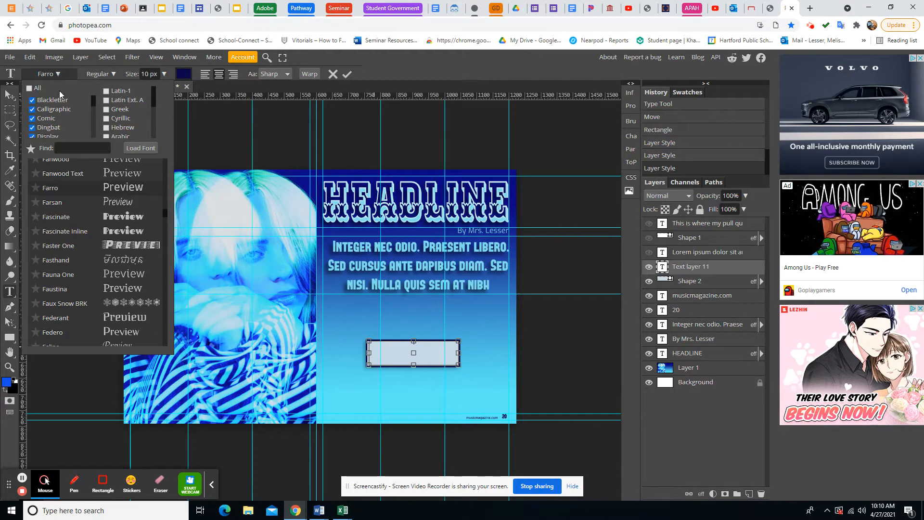
scroll(86, 204, "up", 2)
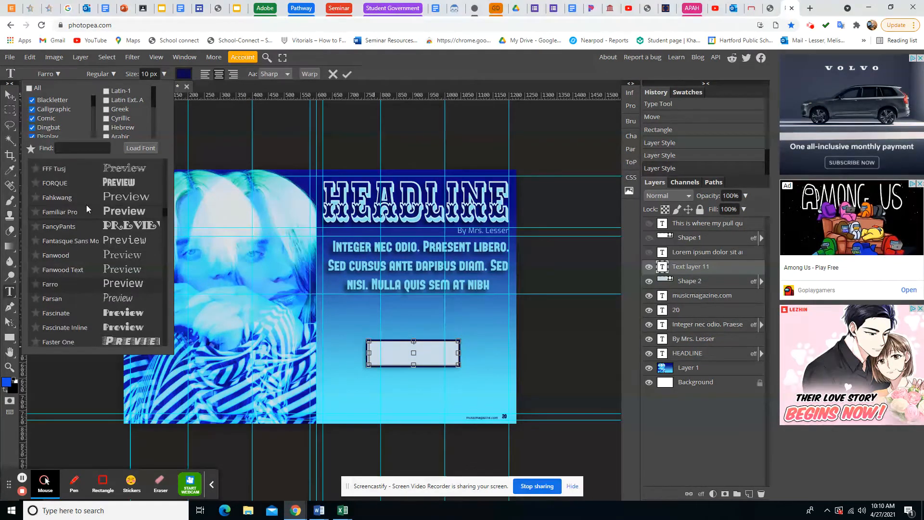
left_click(85, 183)
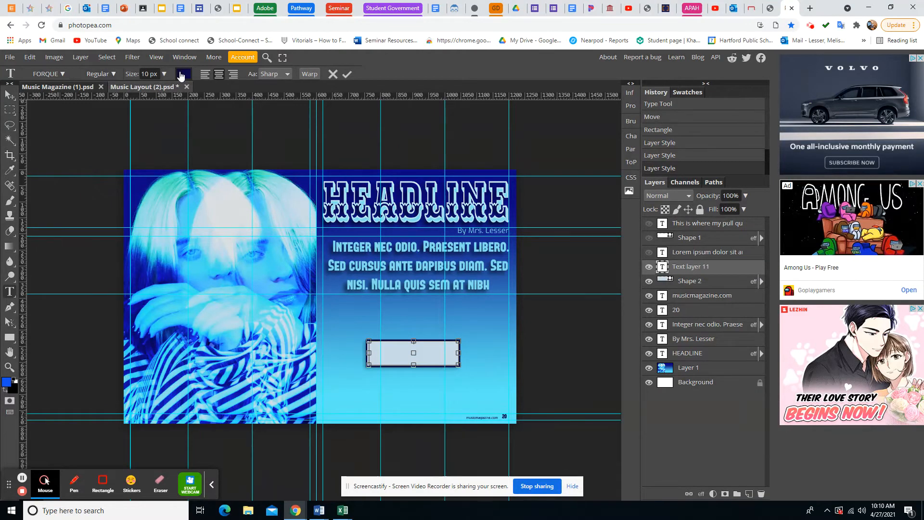
left_click(164, 73)
left_click(150, 90)
left_click(148, 89)
left_click_drag(146, 89, 149, 90)
left_click(146, 91)
left_click_drag(147, 90, 149, 90)
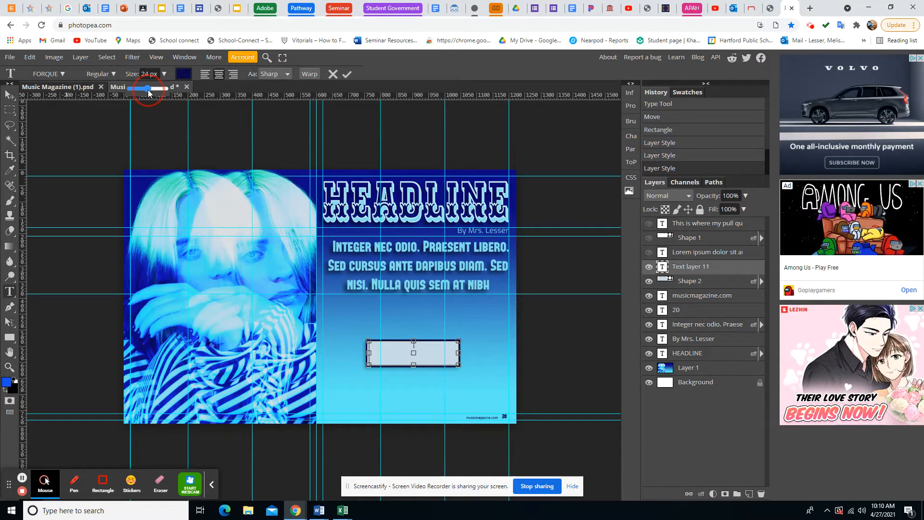
- Accept dark navy 0a064a as the text colour and enter "This is where I would type my pullquote for my project"
left_click(185, 76)
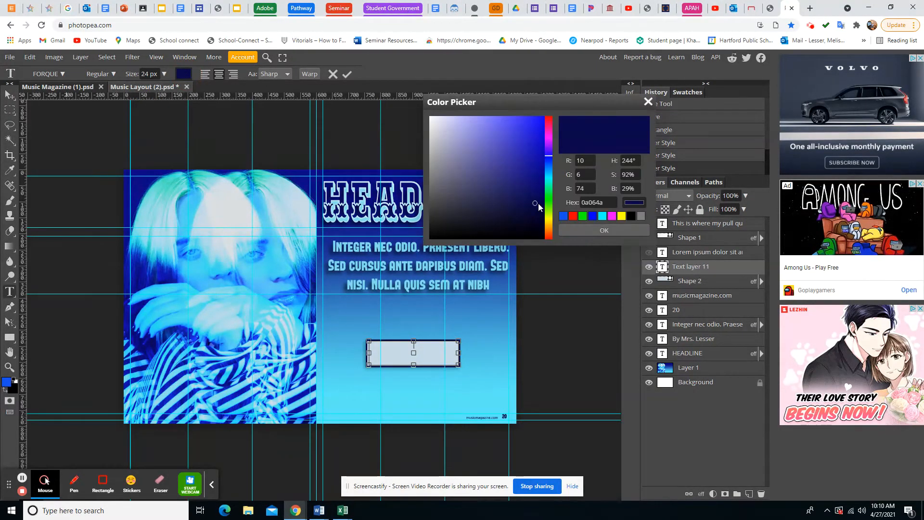
left_click(589, 230)
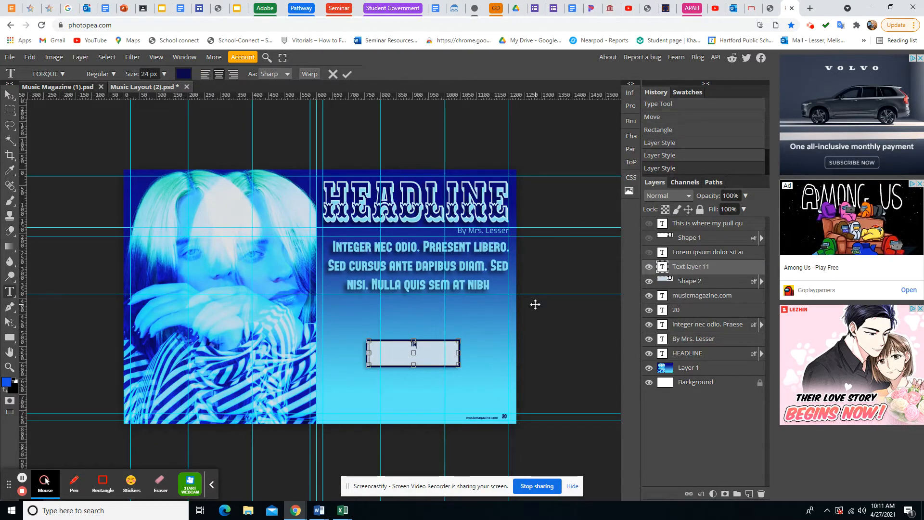
type("This is where I would type my pull qu")
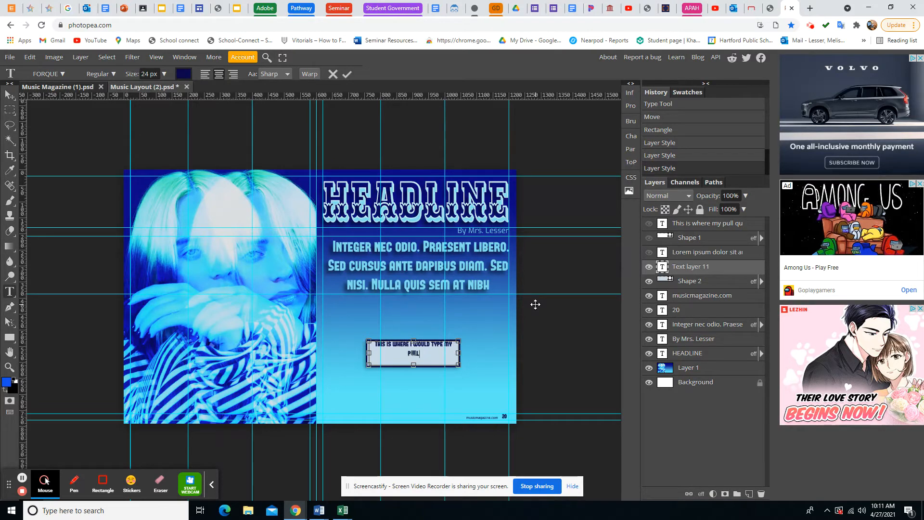
type("ote for my project")
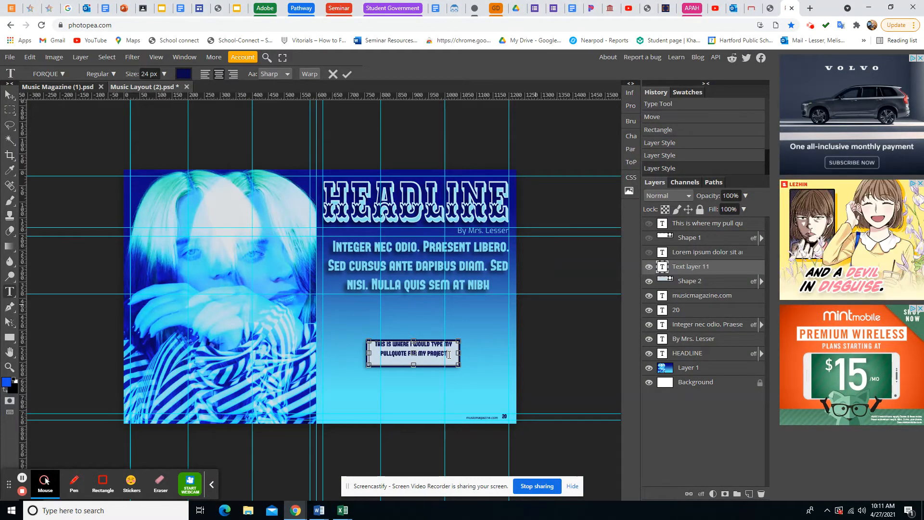
- Enlarge the whole pull-quote text to 28 px and move it slightly down to centre it vertically in the rectangle
left_click_drag(448, 355, 370, 343)
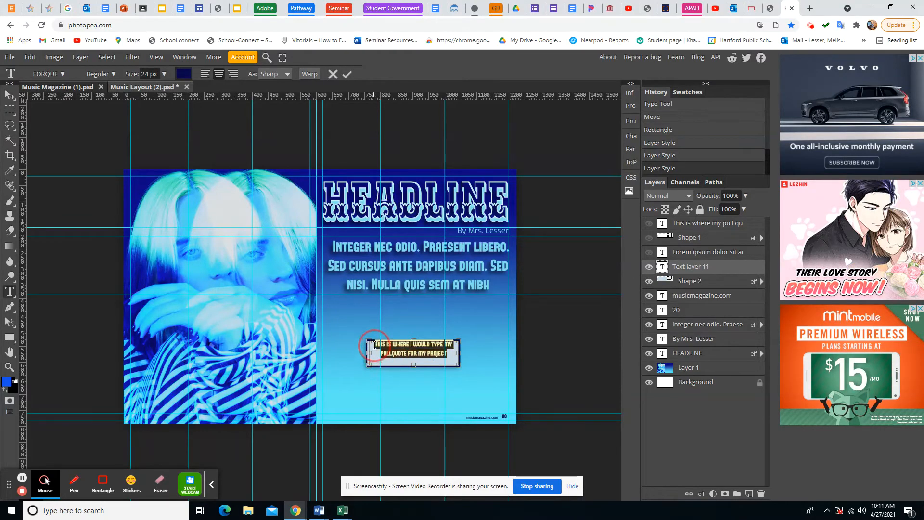
left_click(165, 74)
left_click(151, 91)
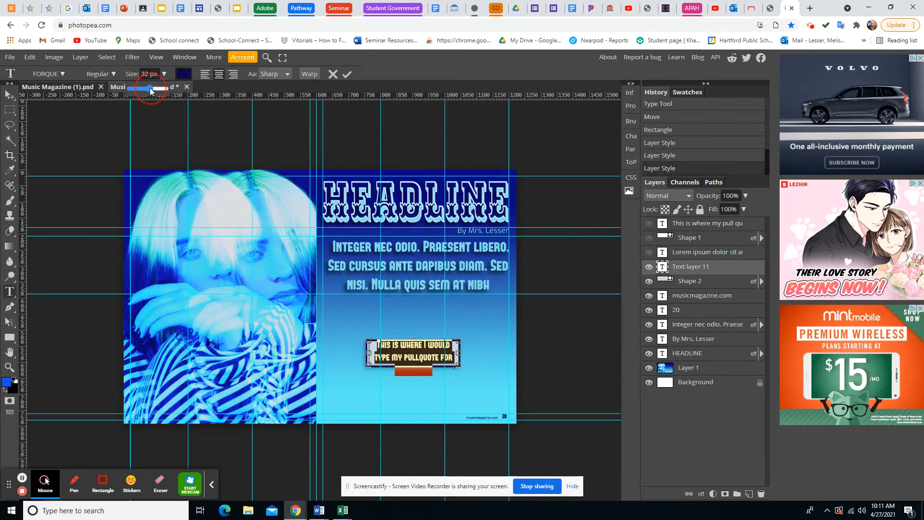
left_click_drag(151, 91, 149, 91)
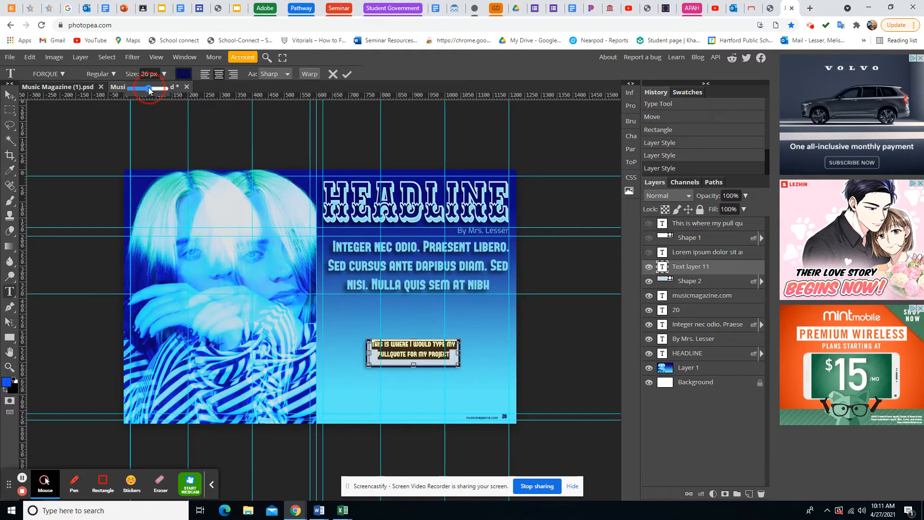
double_click(142, 74)
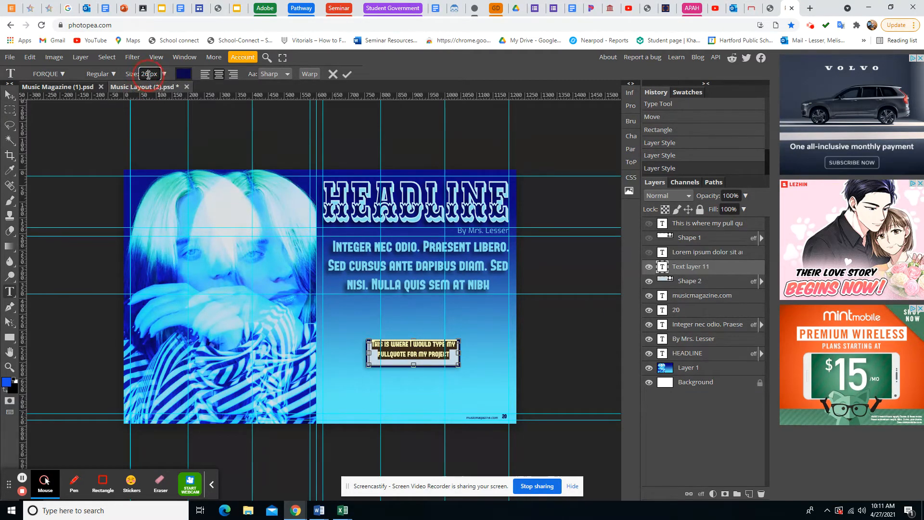
type("28")
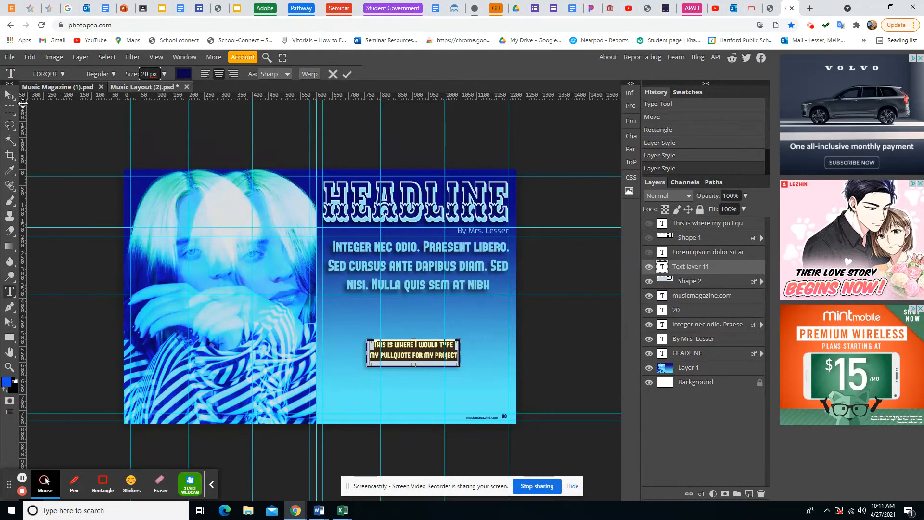
left_click(9, 95)
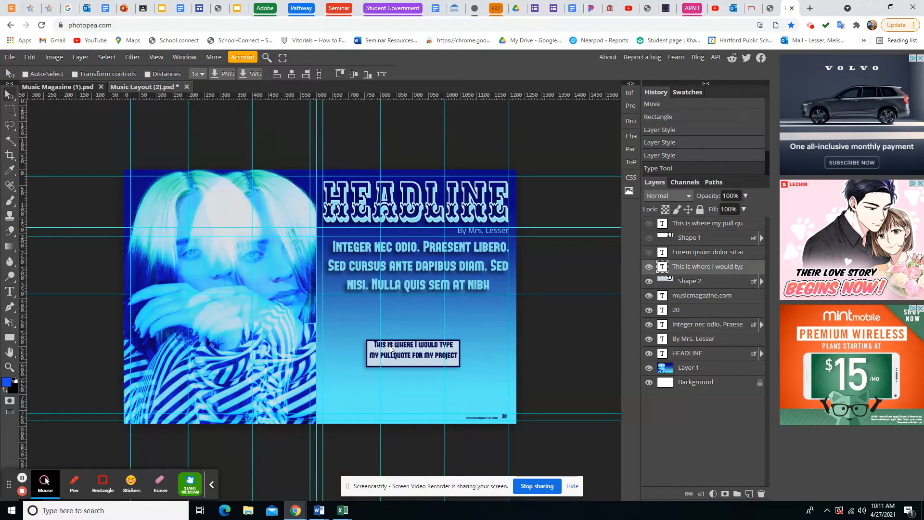
left_click_drag(397, 356, 396, 356)
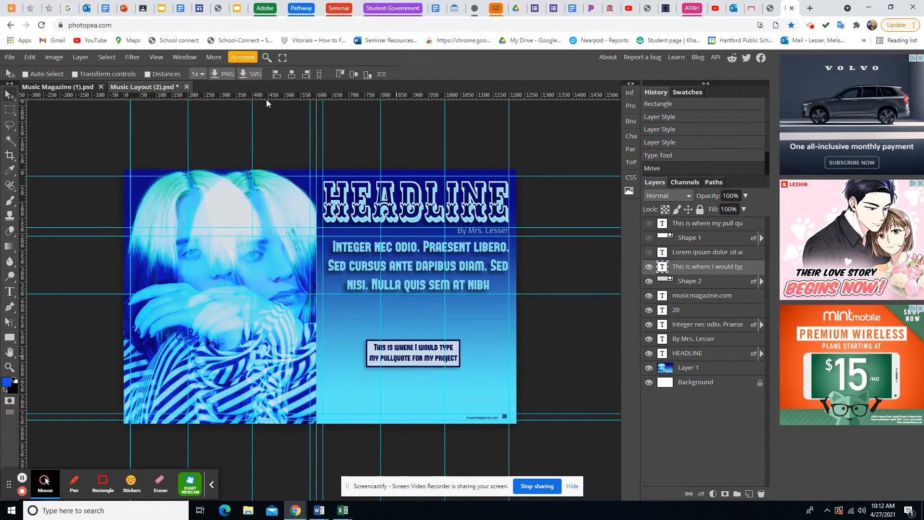
- Review the layout components slide in Google Slides, return to Photopea and draw a one-column-wide body text box below the intro text
left_click(162, 9)
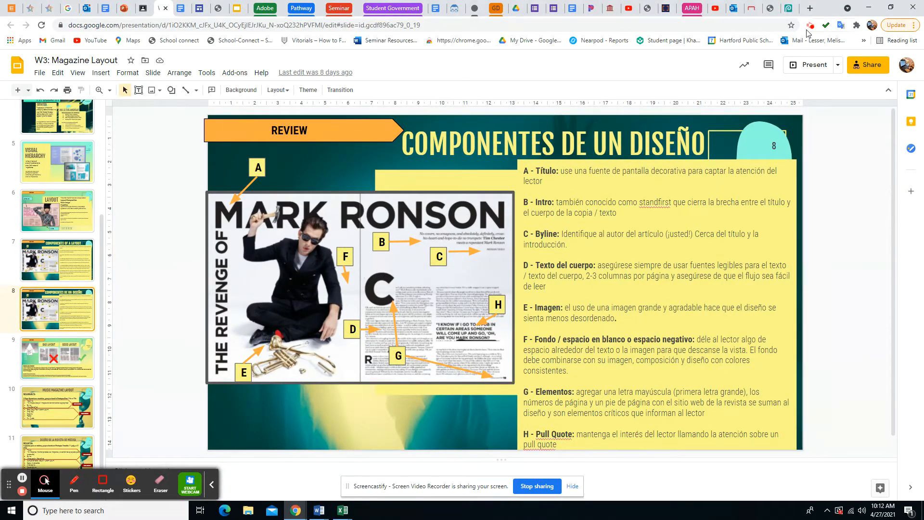
left_click(789, 8)
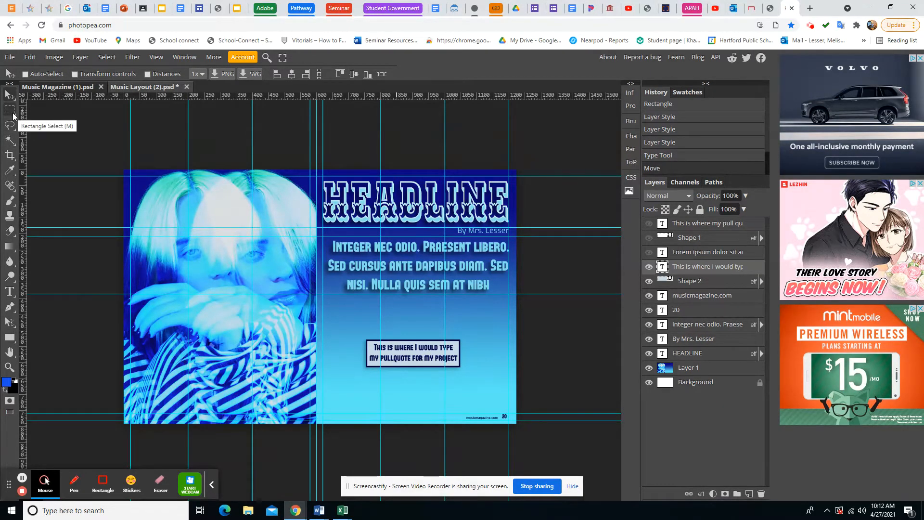
left_click(10, 291)
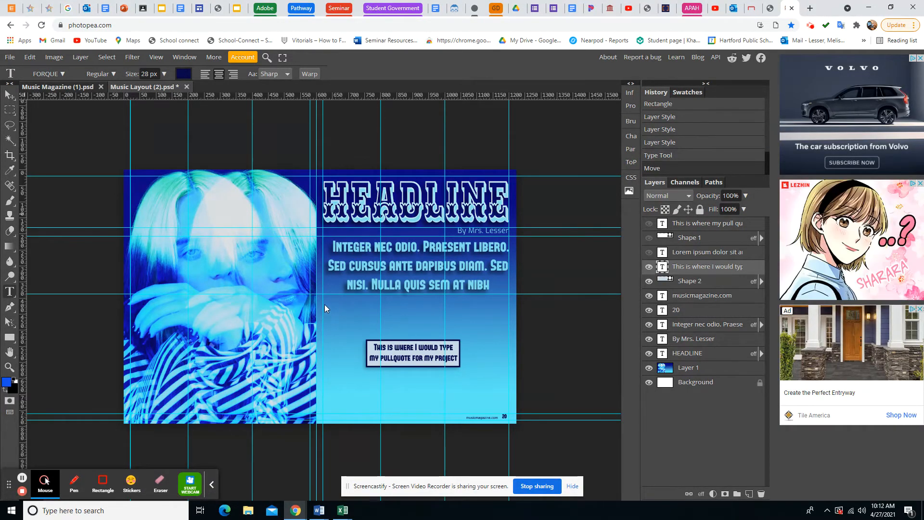
left_click_drag(322, 304, 378, 337)
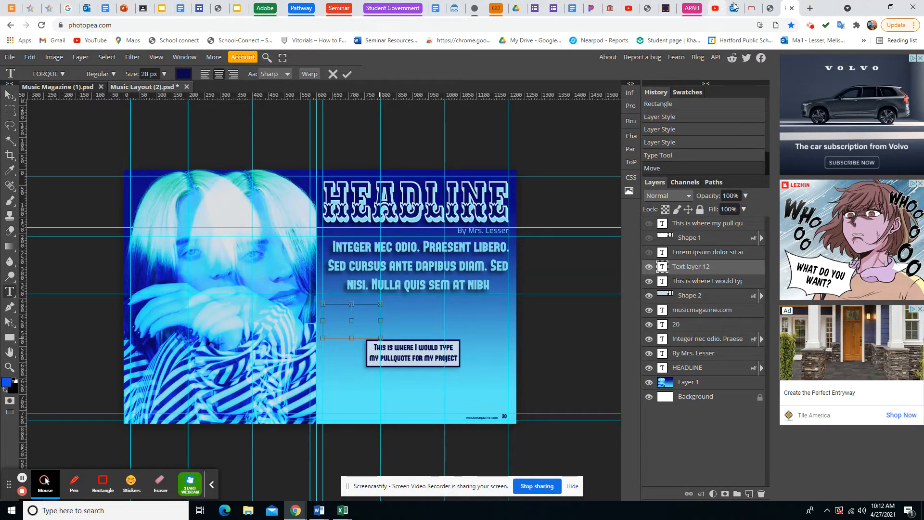
- Search Google for "lorem ipsum" in a new browser tab and open the loremipsum.io generator site
left_click(810, 8)
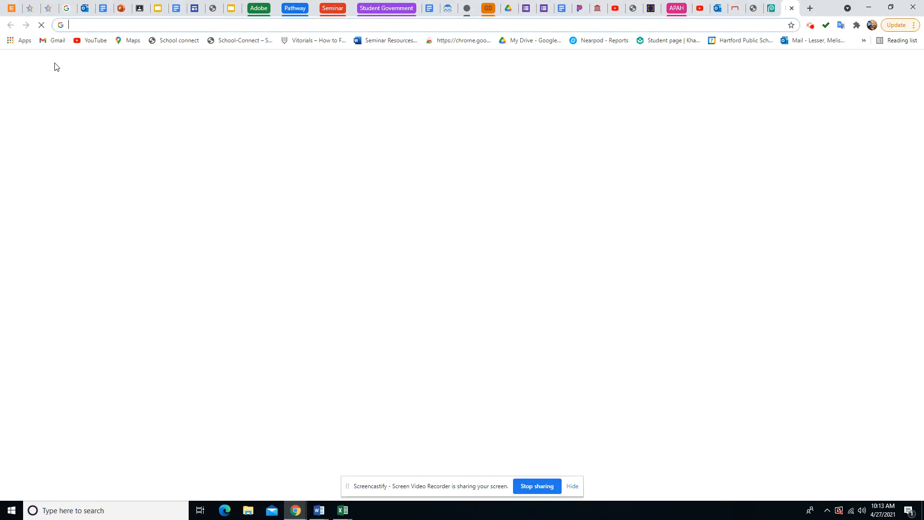
type("lore")
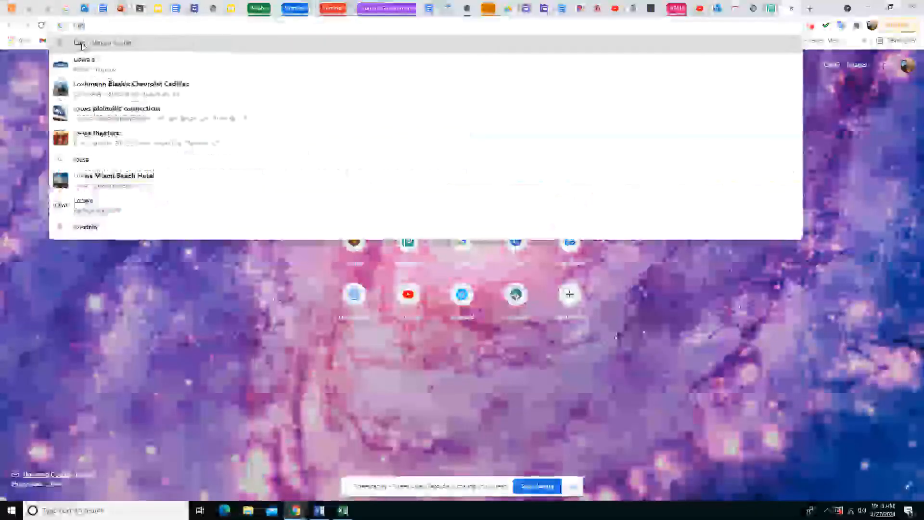
type("m ip")
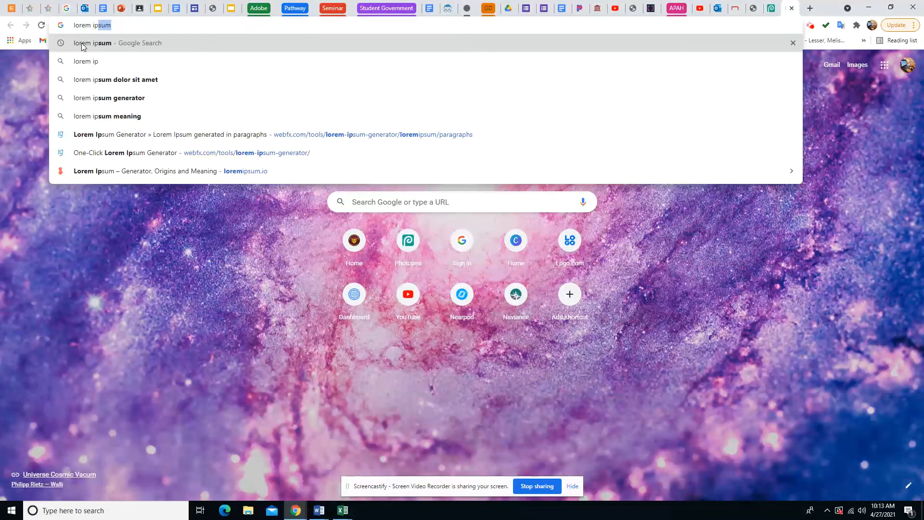
key("Return")
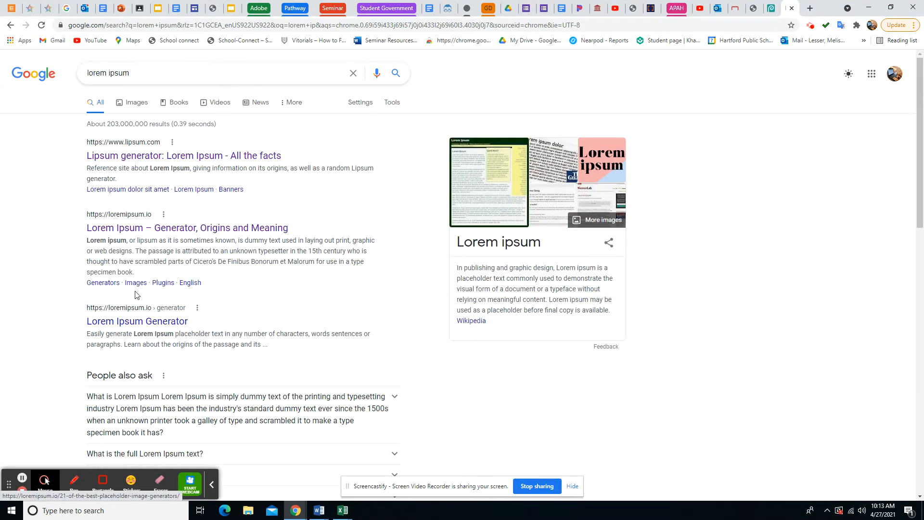
left_click(139, 231)
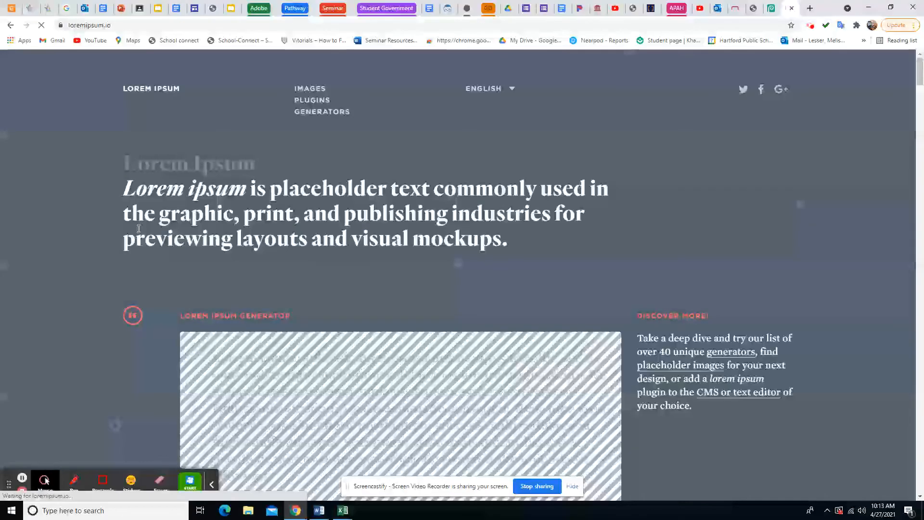
- Generate 1 paragraph of lorem ipsum text on the generator site and copy the generated paragraph
scroll(307, 298, "down", 3)
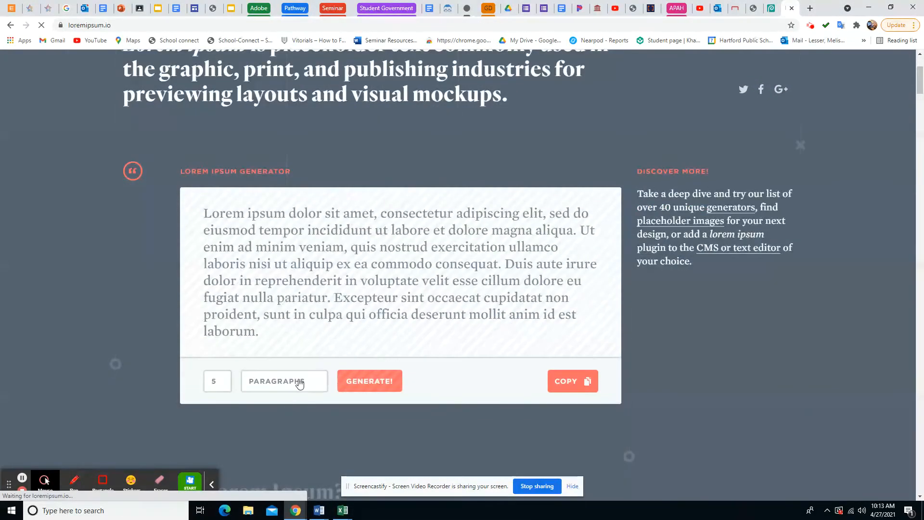
double_click(207, 382)
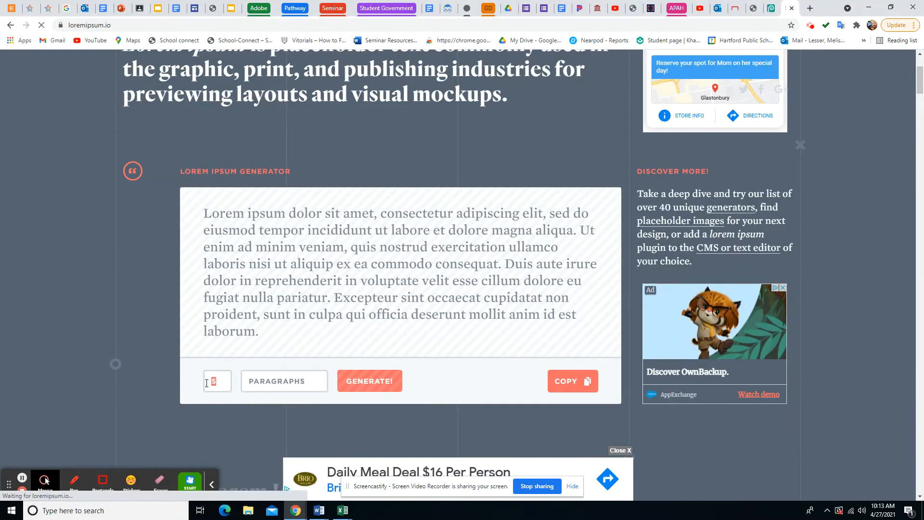
left_click(358, 383)
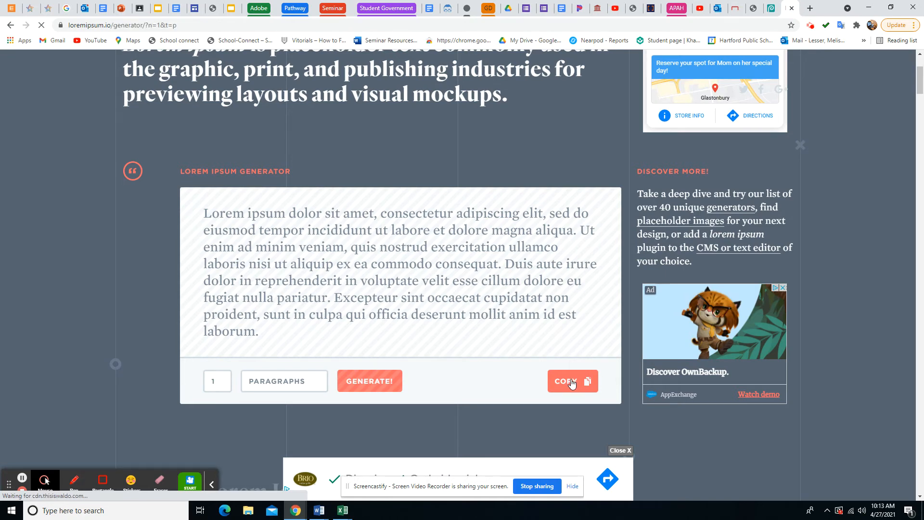
scroll(514, 338, "down", 4)
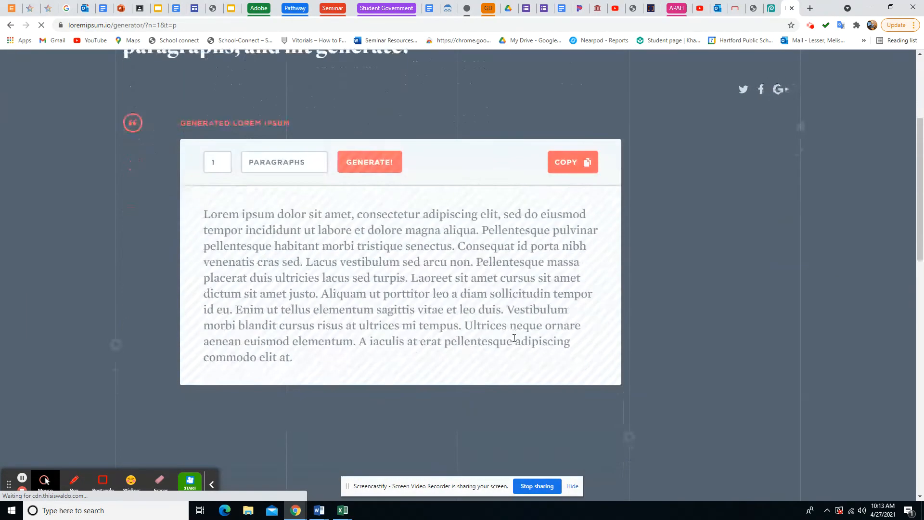
left_click(571, 163)
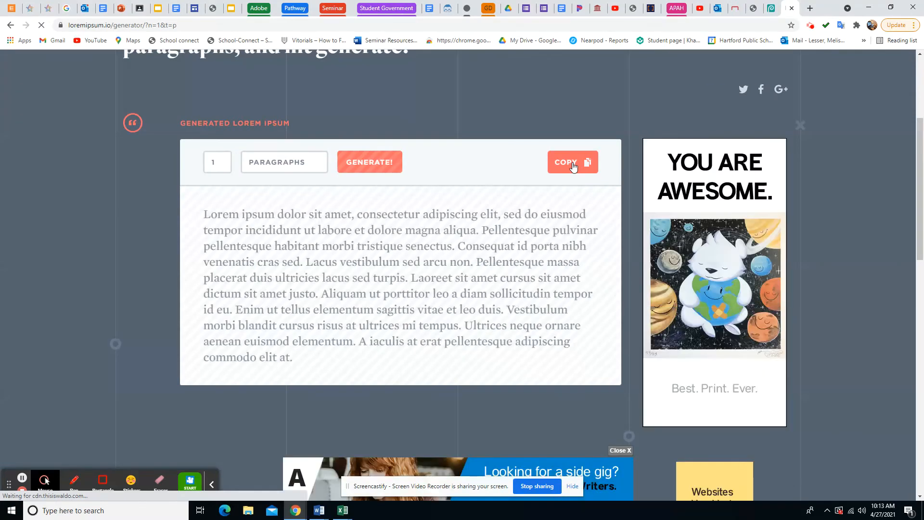
- Return to Photopea, paste the copied paragraph into the body text box and format all of it at 12 px, left-aligned
left_click(771, 10)
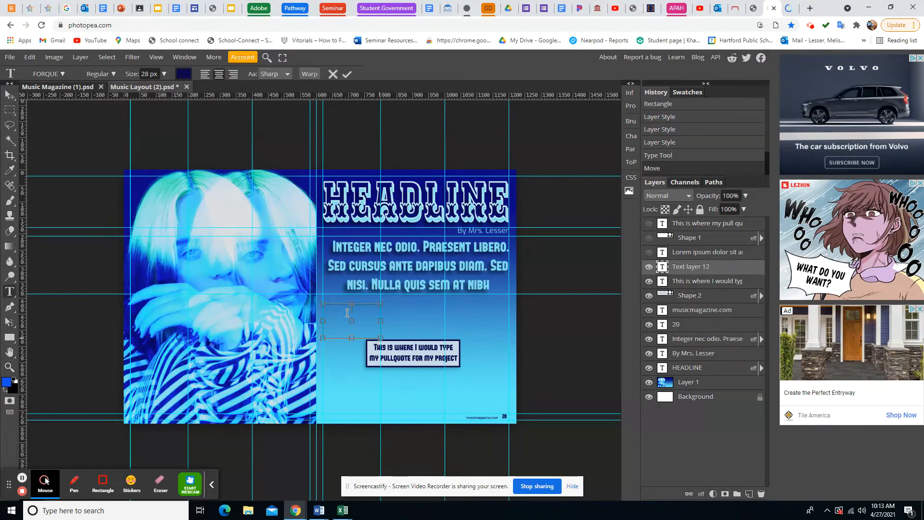
type("Lorem ipsum dolor sit amet, consectetur")
key("ctrl+a")
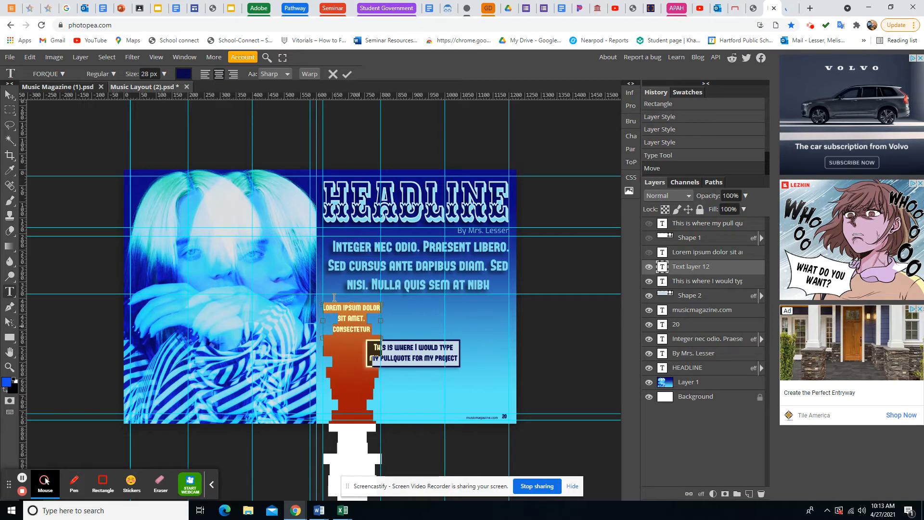
left_click(144, 74)
type("12")
key("Return")
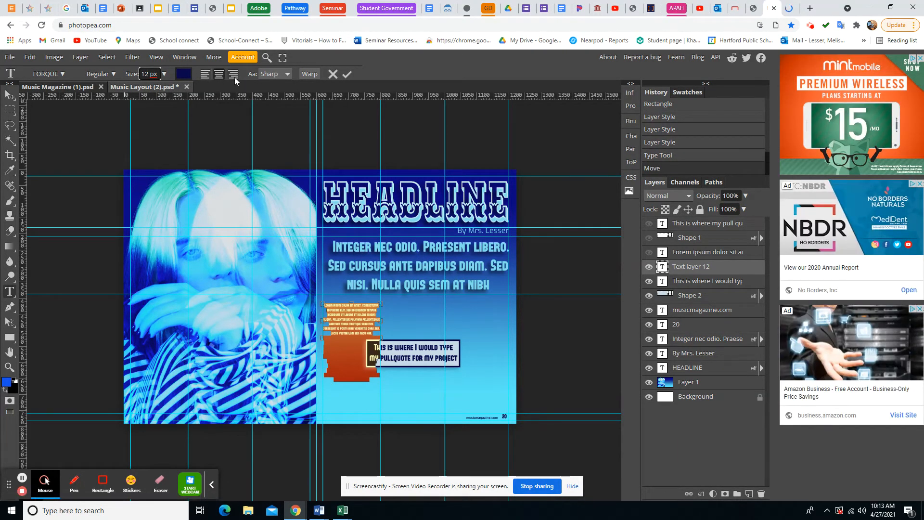
left_click(204, 75)
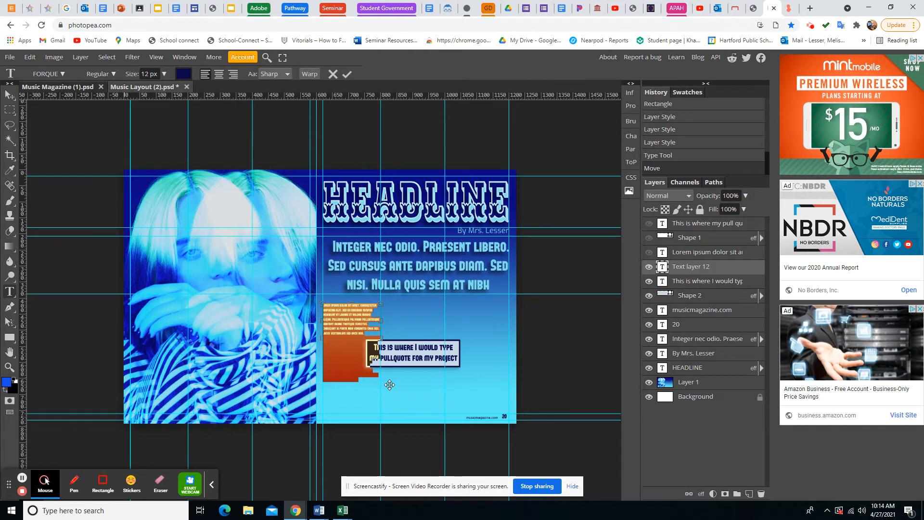
left_click(8, 96)
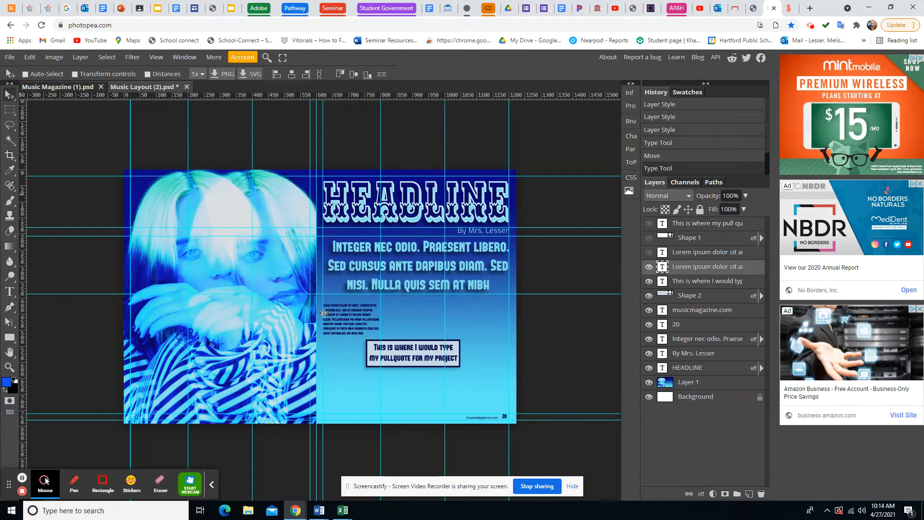
- Indent the first line of the lorem ipsum body text with blank space to make room for a drop cap
left_click(8, 368)
left_click(334, 315)
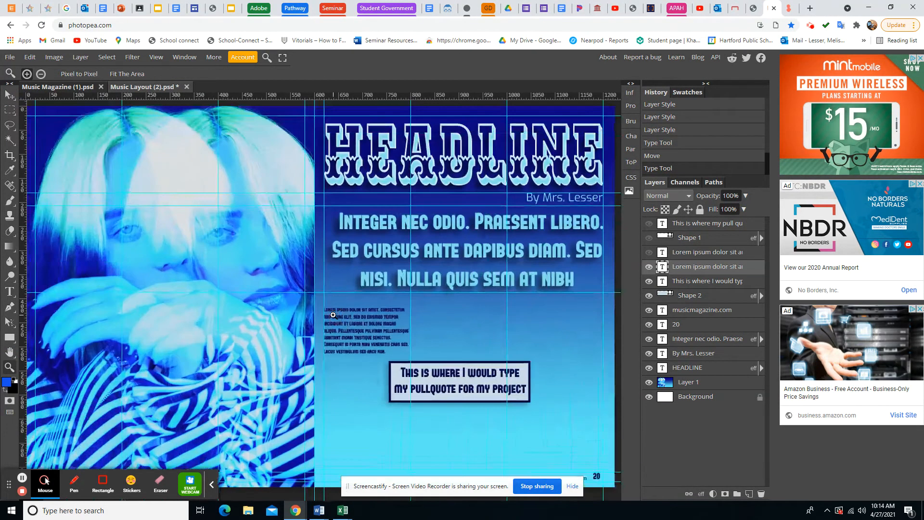
left_click(334, 315)
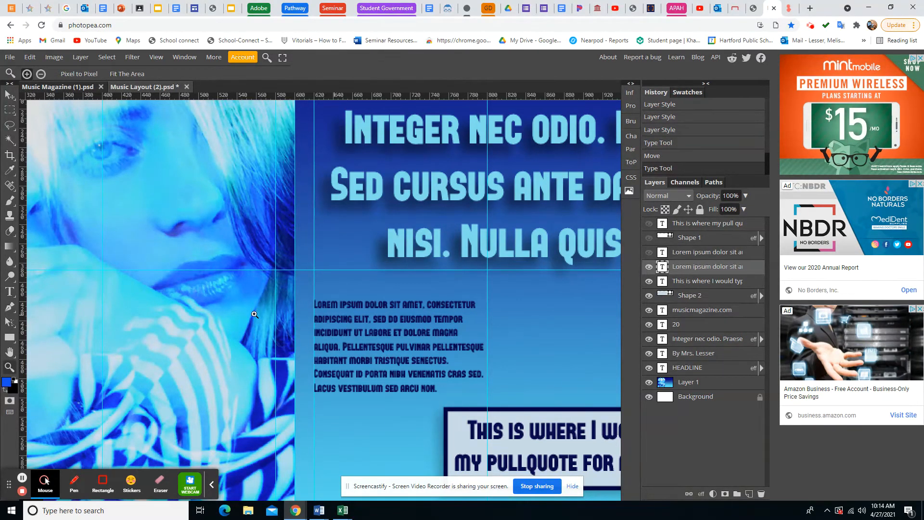
left_click(9, 291)
left_click(318, 305)
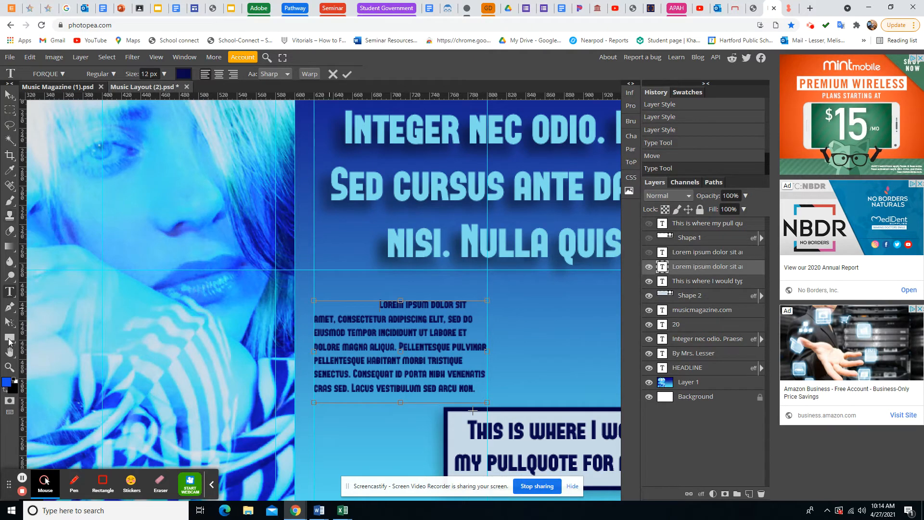
left_click(10, 367)
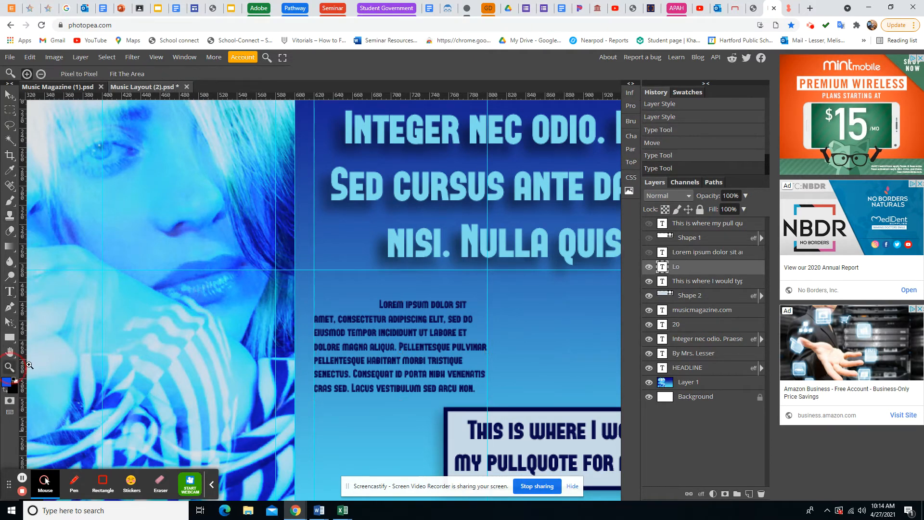
left_click(391, 331, "alt")
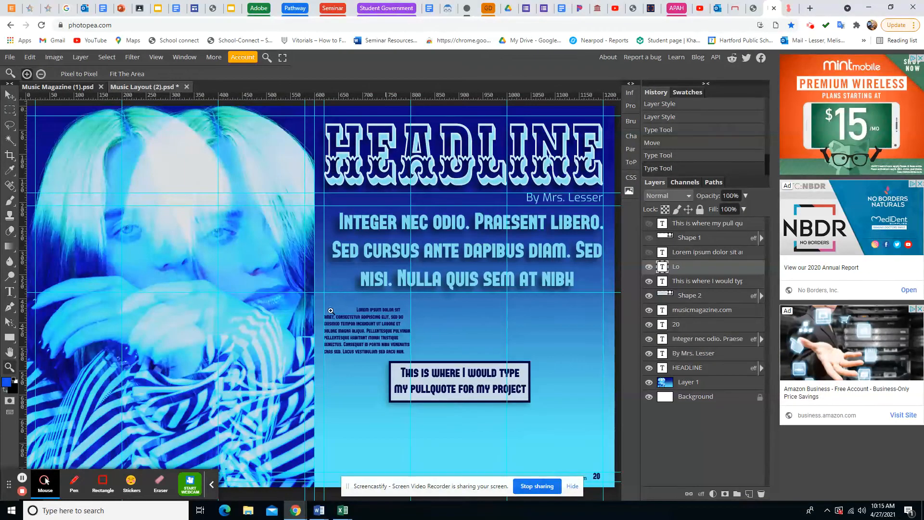
- Draw a new text box about 59 by 46 px over the indented start of the body text
left_click(9, 292)
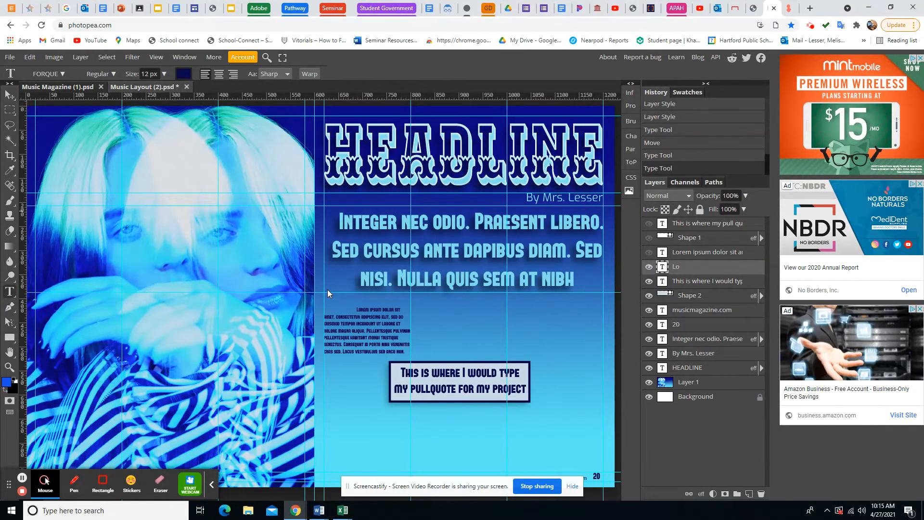
left_click_drag(328, 289, 356, 311)
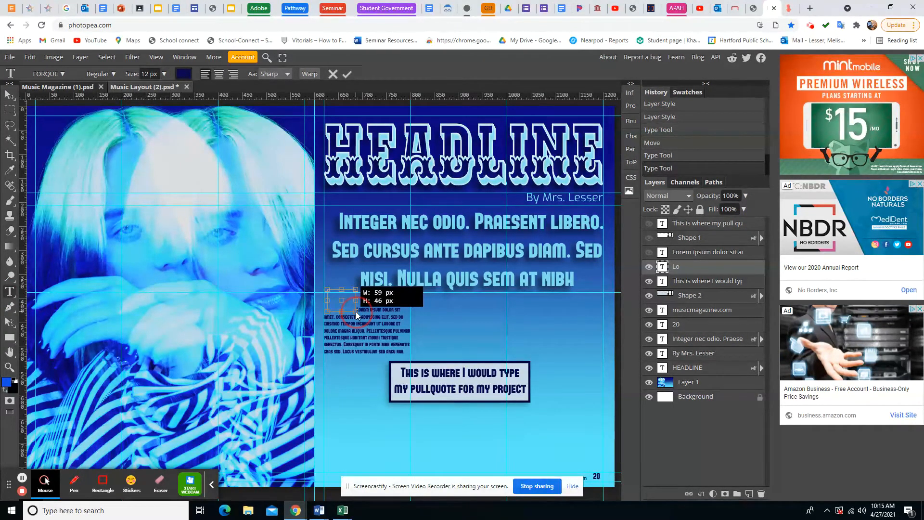
left_click_drag(356, 311, 355, 311)
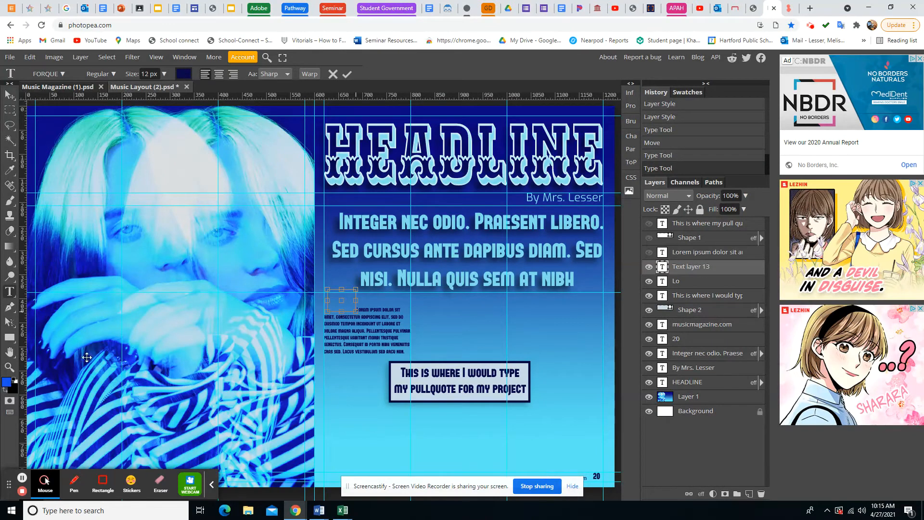
- Choose the FancyPants font at 32 px and enter the drop-cap letter "L" in the small text box
left_click(61, 75)
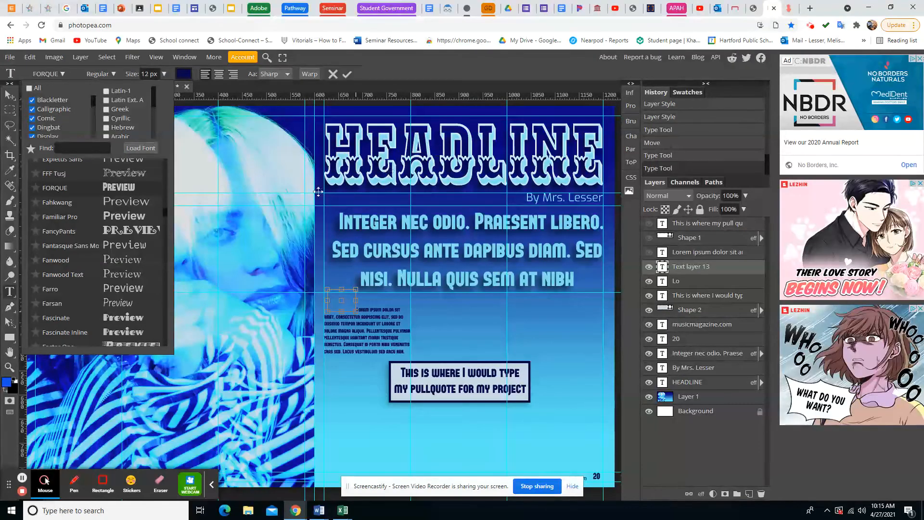
left_click(136, 230)
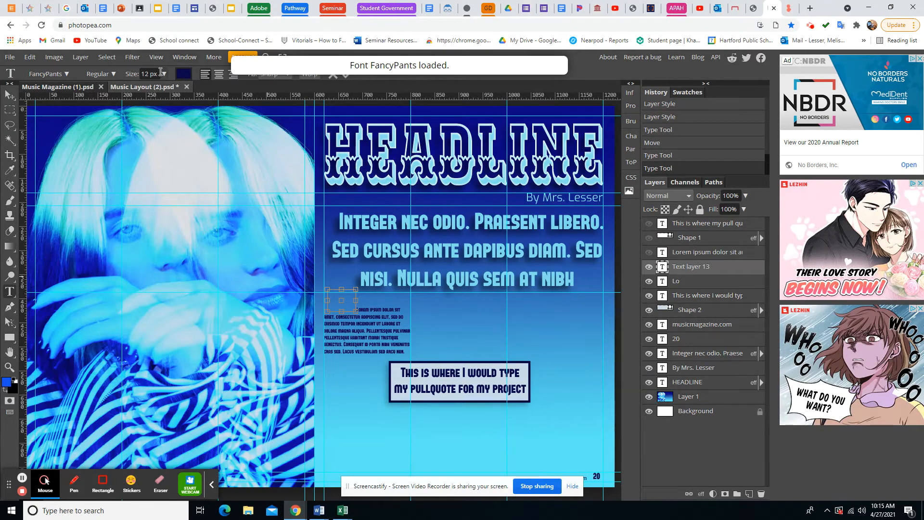
left_click_drag(147, 91, 150, 92)
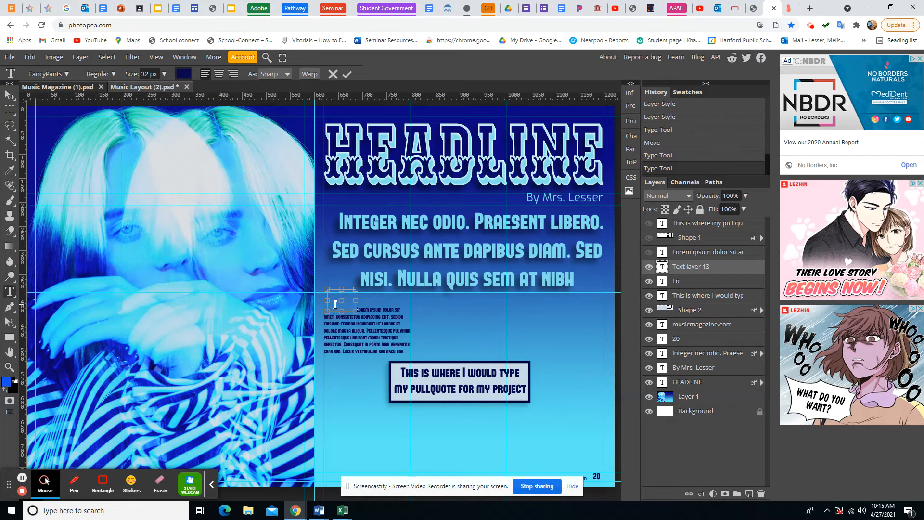
type("L")
- Enlarge the drop-cap "L" to 57 px
double_click(339, 297)
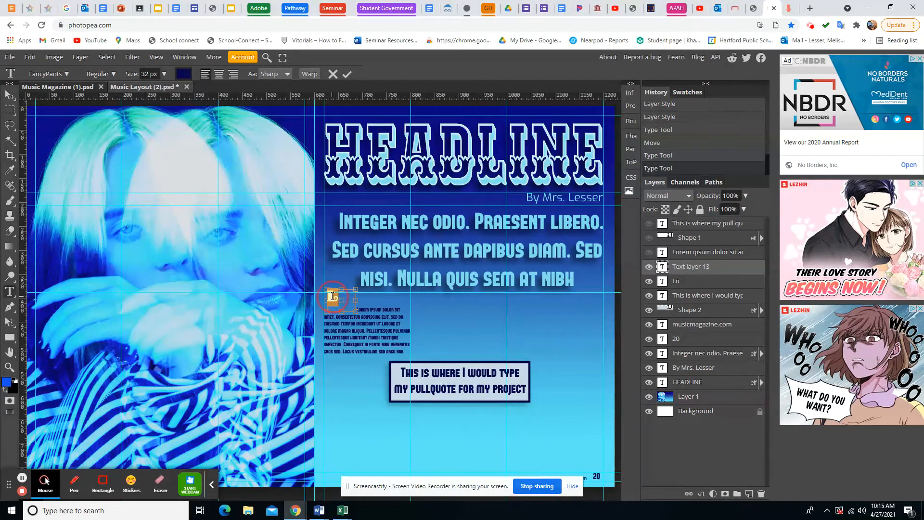
left_click(164, 74)
left_click_drag(151, 93, 155, 90)
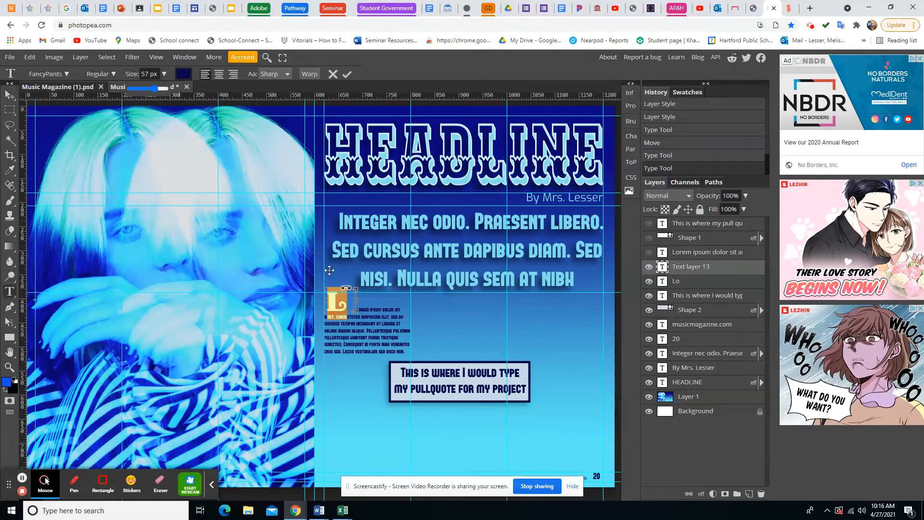
- Try the Ewert font on the drop-cap "L" and switch it back to FancyPants
left_click(54, 74)
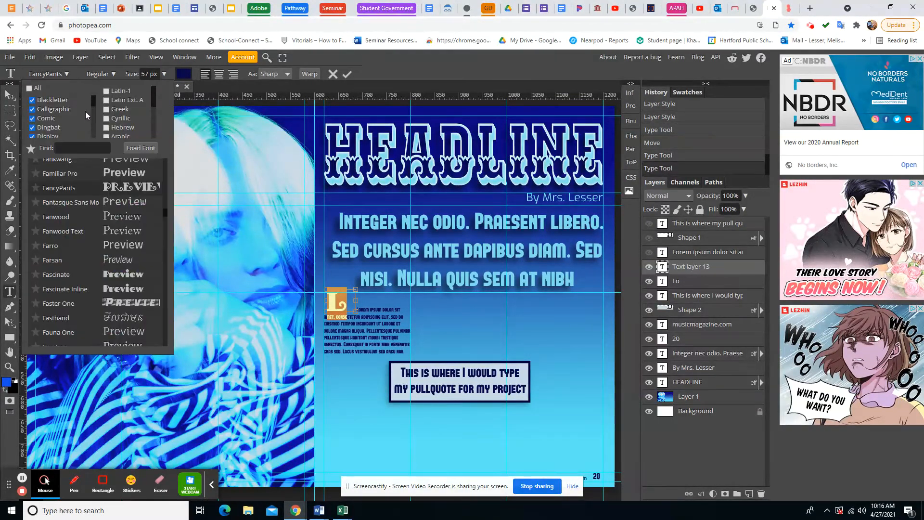
scroll(116, 263, "up", 8)
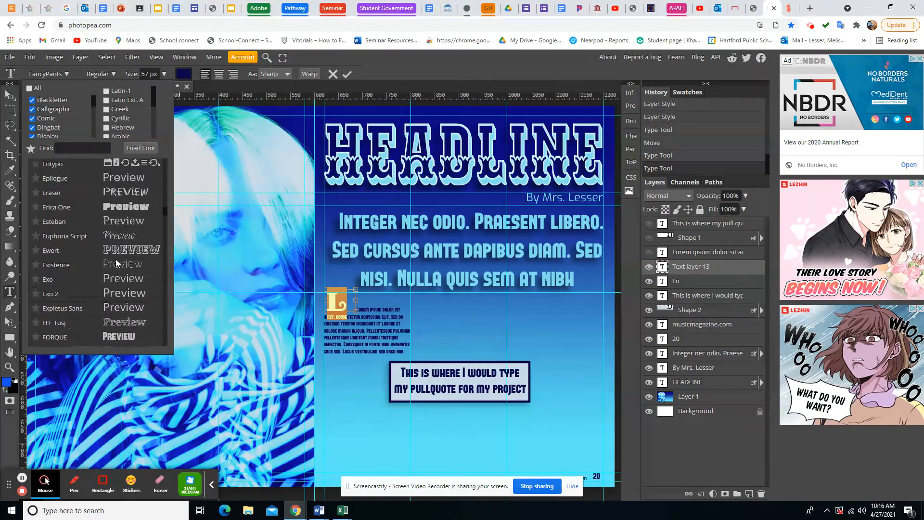
left_click(116, 252)
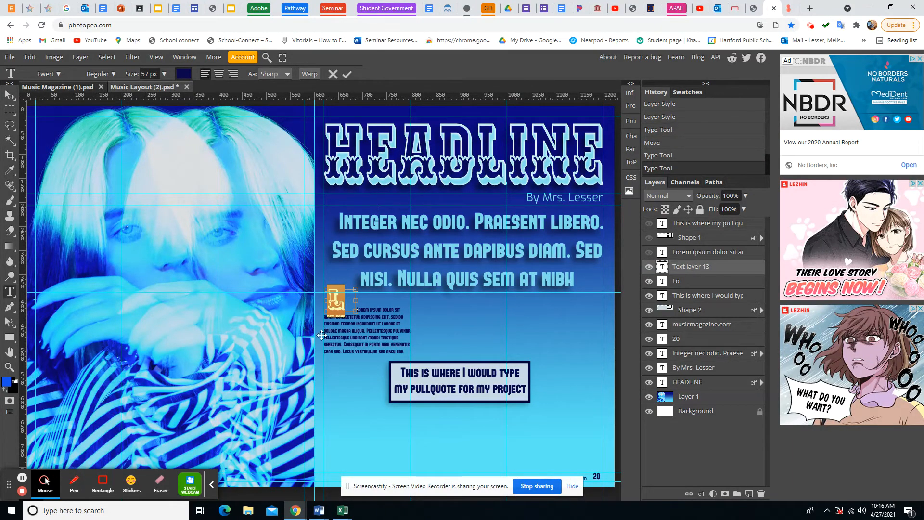
left_click(57, 74)
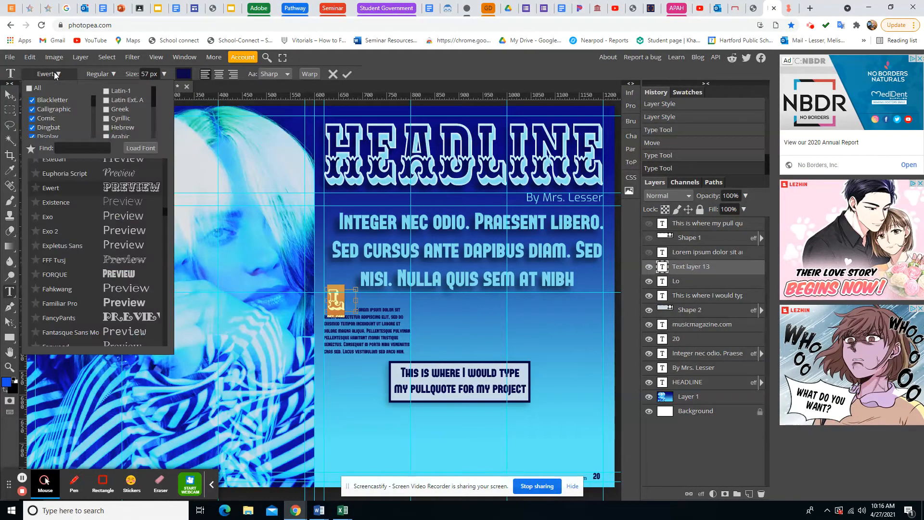
scroll(125, 268, "down", 1)
left_click(120, 270)
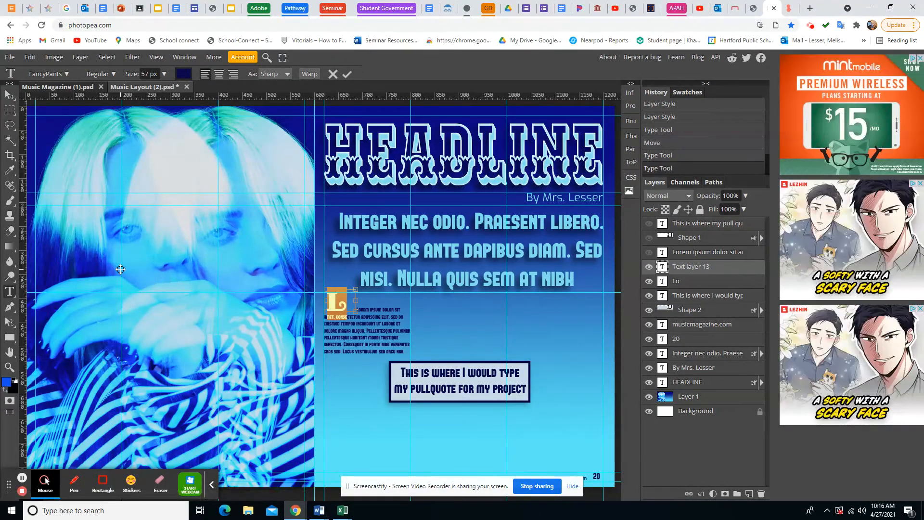
- Try the Fascinate and Felipa fonts on the drop-cap "L" and return it to FancyPants
left_click(66, 74)
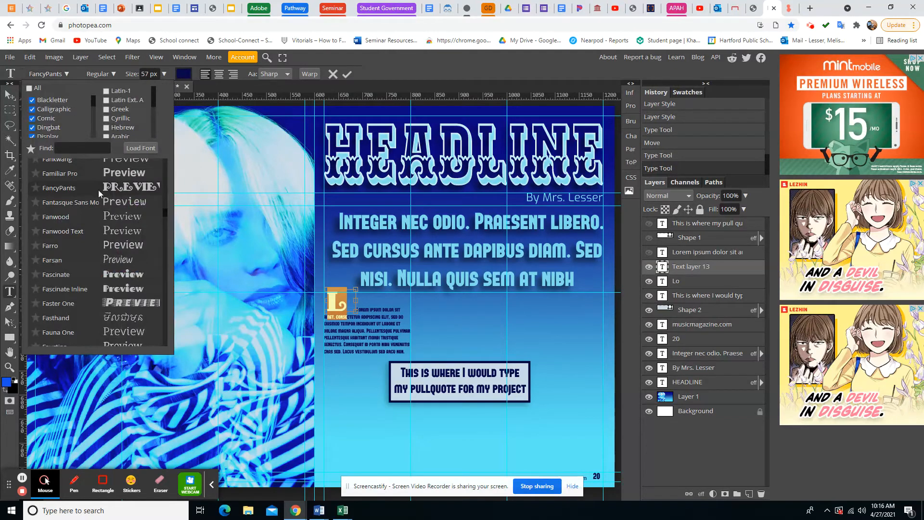
left_click(121, 275)
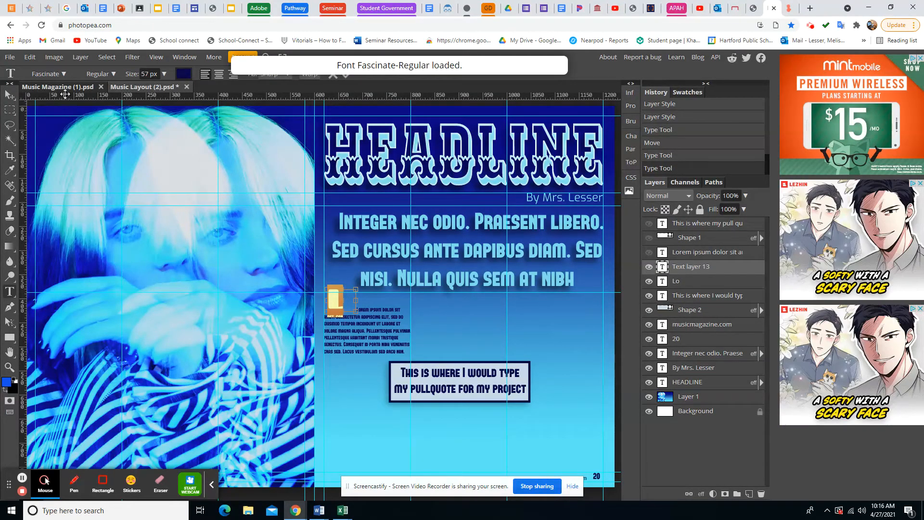
left_click(63, 73)
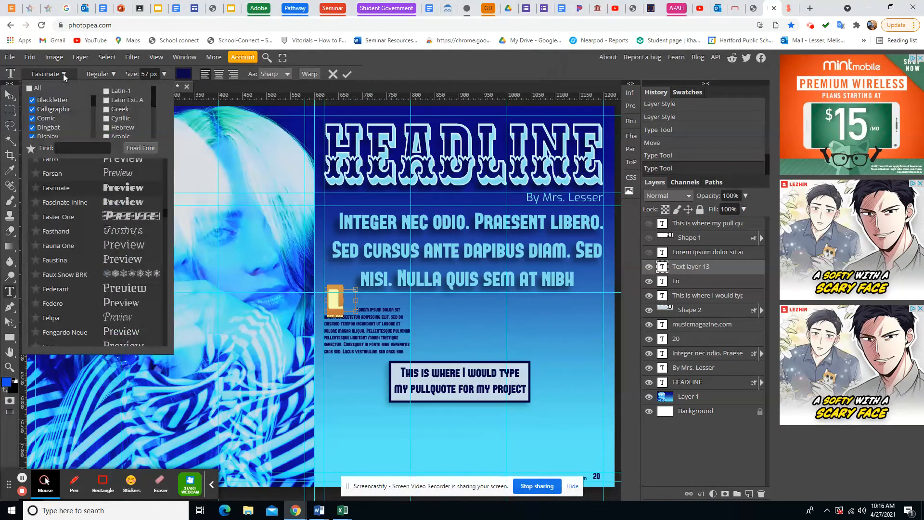
left_click(116, 317)
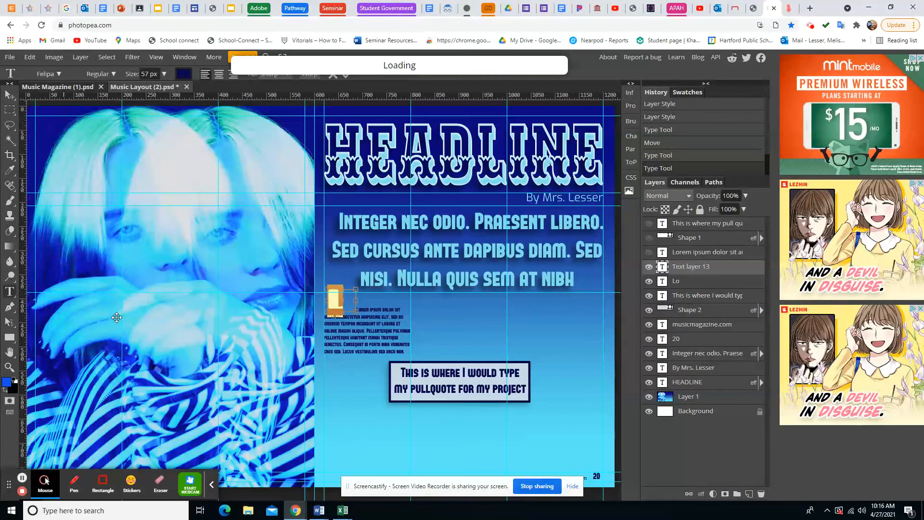
left_click(58, 74)
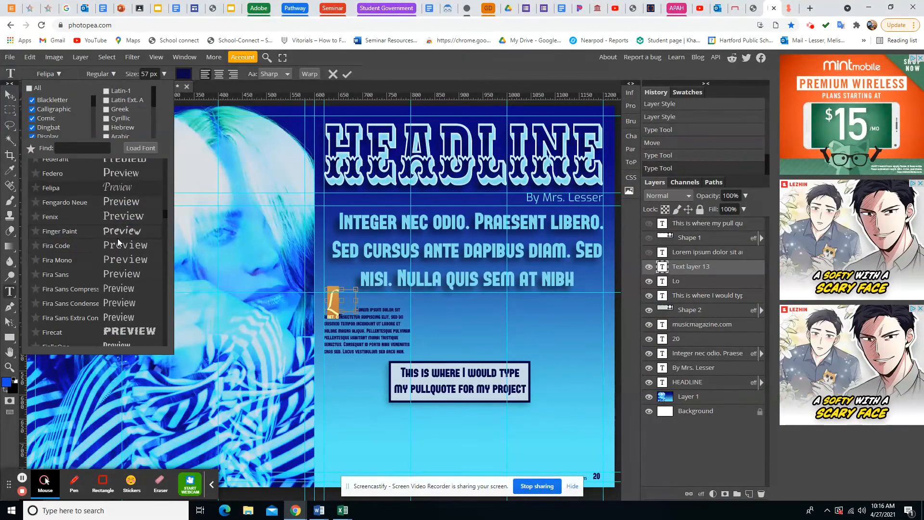
scroll(118, 238, "up", 2)
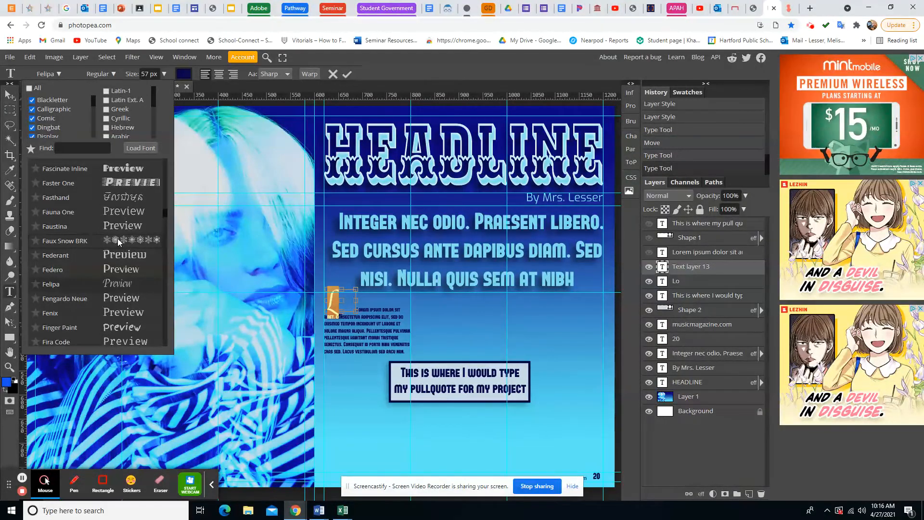
scroll(118, 238, "up", 1)
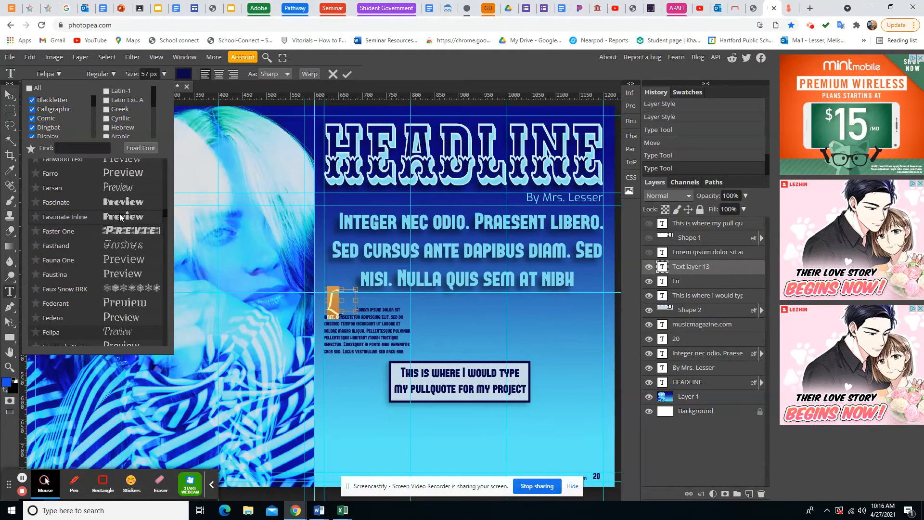
scroll(120, 217, "up", 2)
left_click(120, 212)
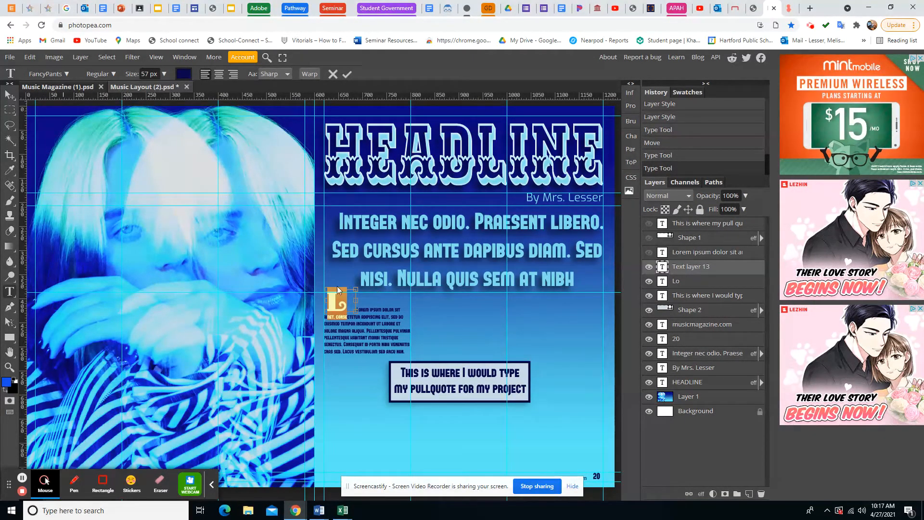
left_click(11, 96)
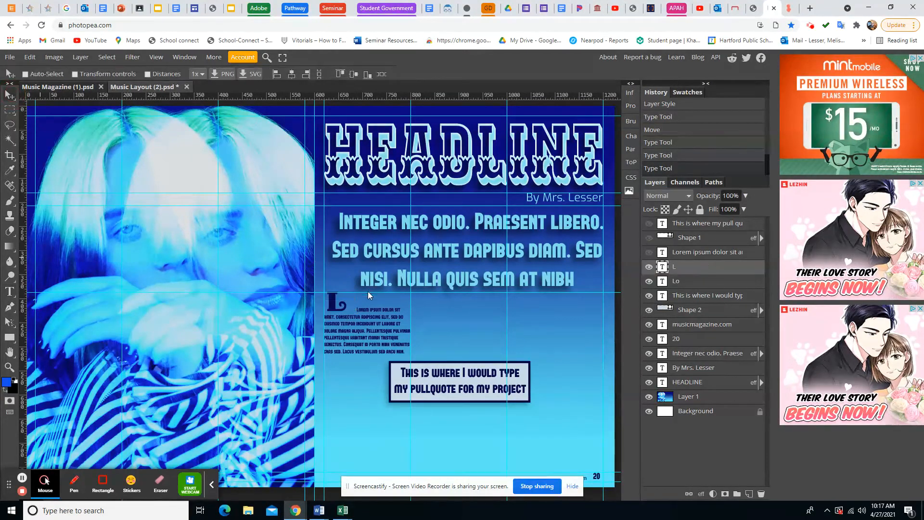
- Delete the initial "L" and surplus indent spaces from the body text so "orem ipsum" starts right beside the drop cap
left_click(9, 291)
left_click(354, 312)
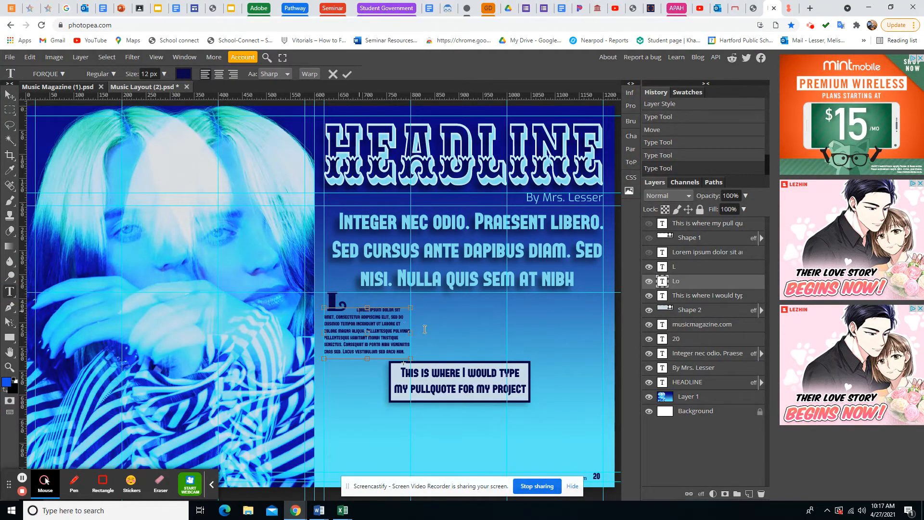
key("Delete")
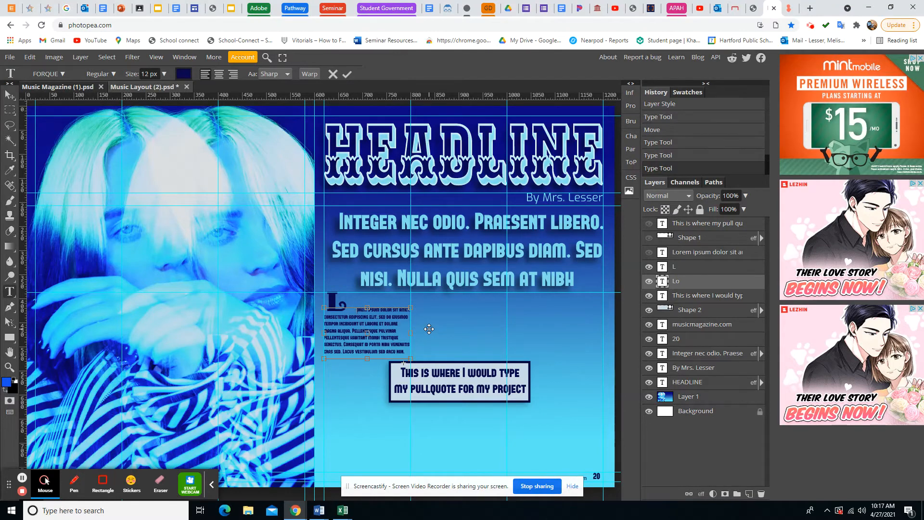
key("BackSpace")
key("BackSpace")
- Fine-tune the spacing before "orem" in the body text so it sits just clear of the drop cap
left_click(9, 367)
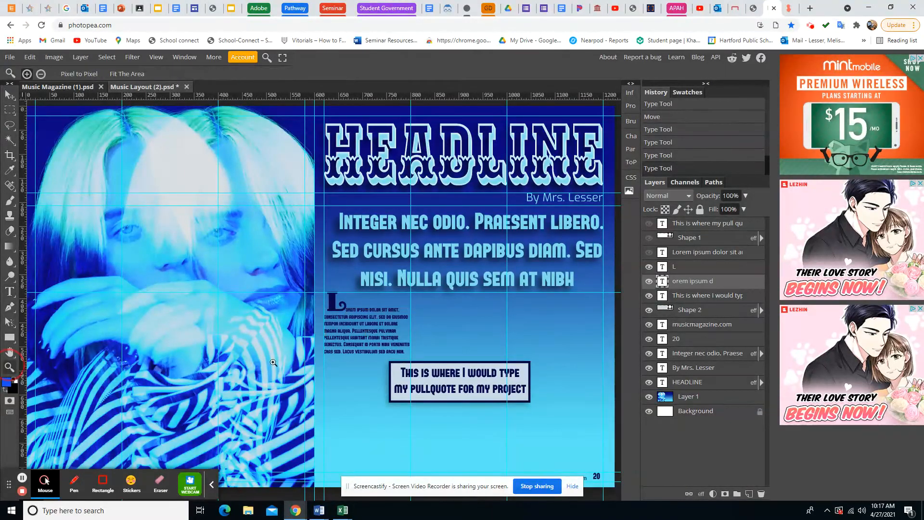
left_click(348, 337)
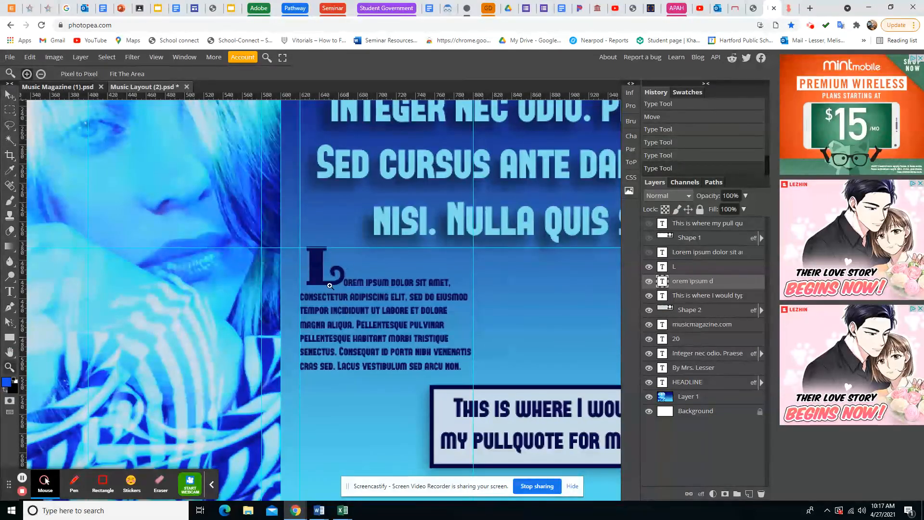
left_click(9, 291)
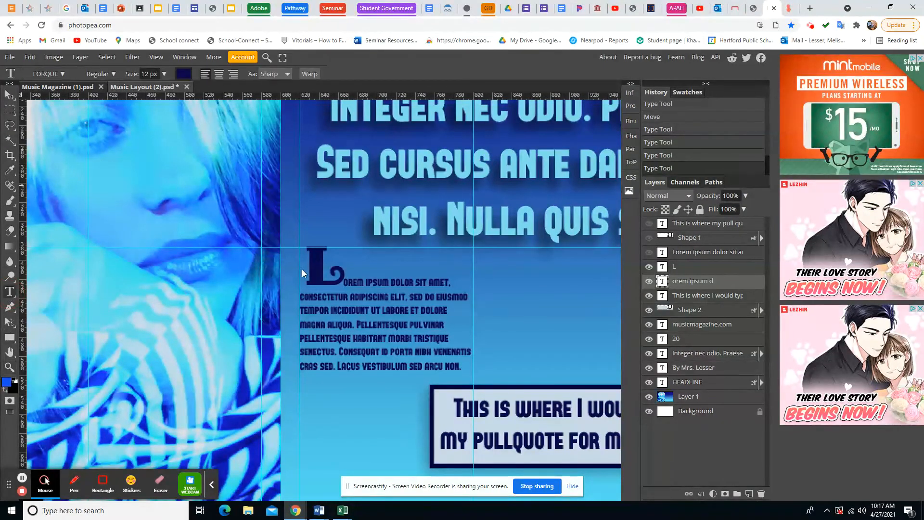
left_click(351, 285)
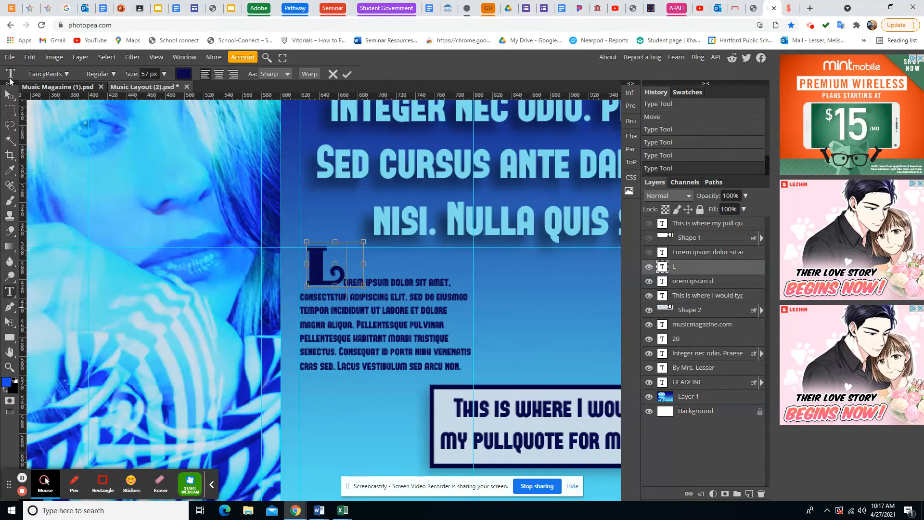
left_click(10, 95)
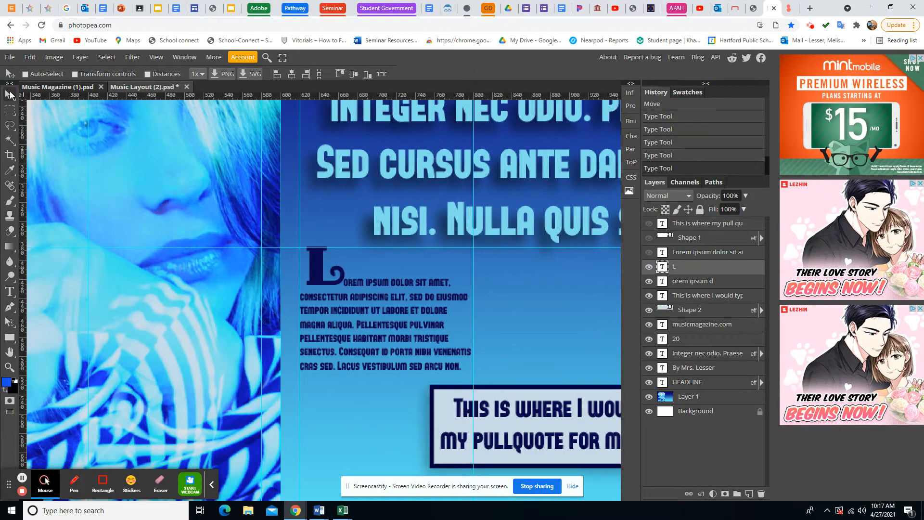
left_click(689, 283)
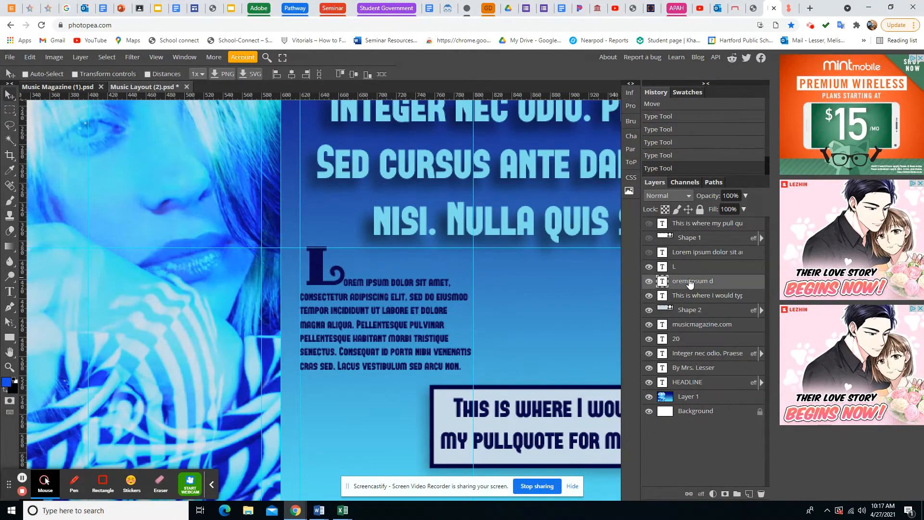
left_click(9, 291)
left_click(349, 289)
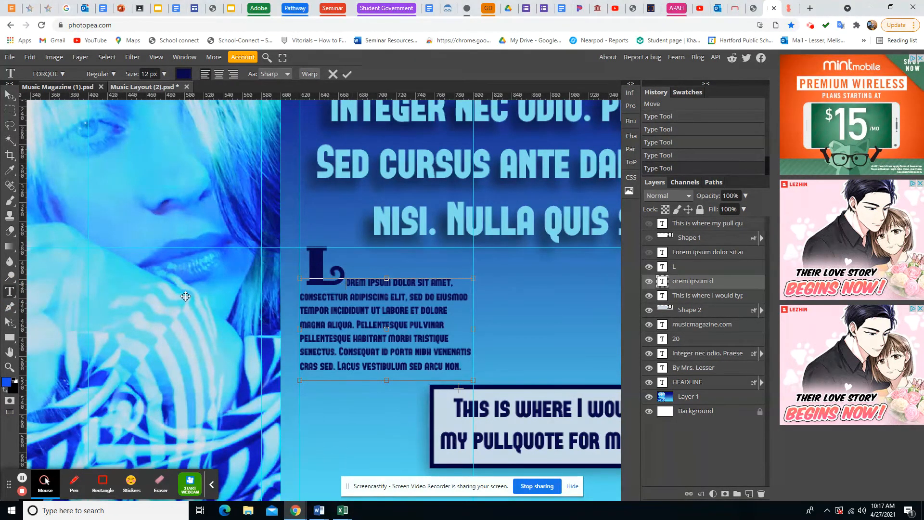
- Try the Farro font on the whole body text under the drop cap, and change it to Fengardo Neue
left_click(10, 367)
scroll(343, 322, "down", 3)
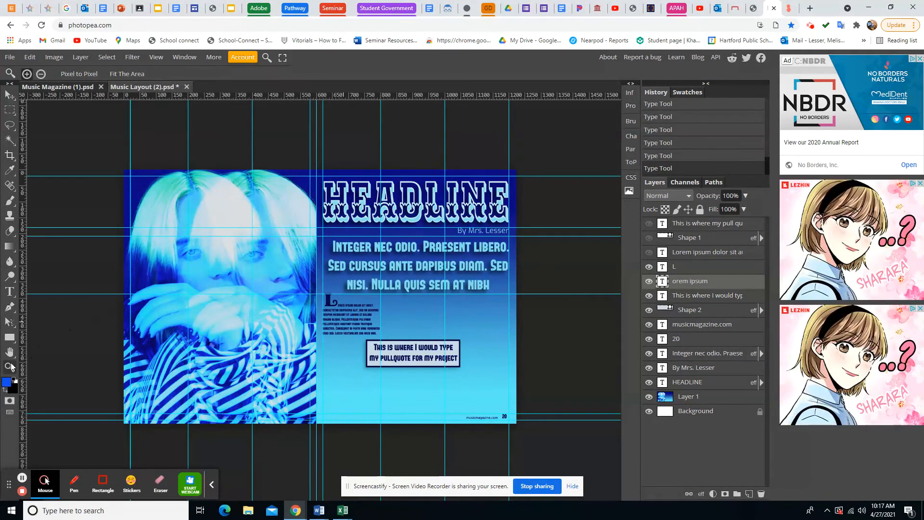
left_click(9, 292)
left_click(341, 327)
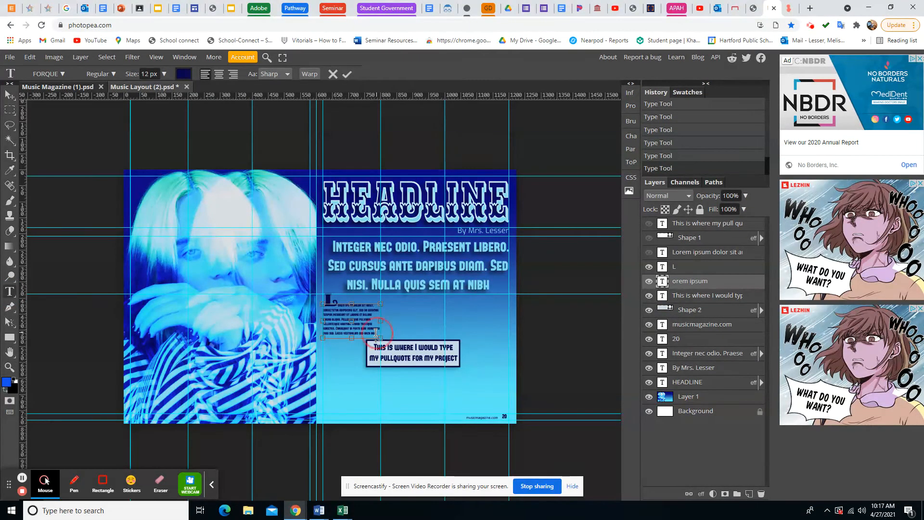
left_click_drag(377, 332, 323, 304)
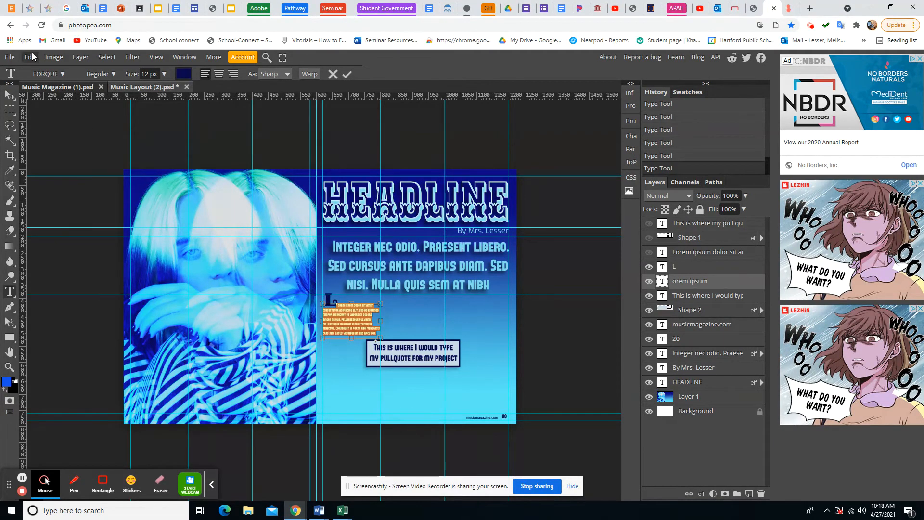
left_click(62, 73)
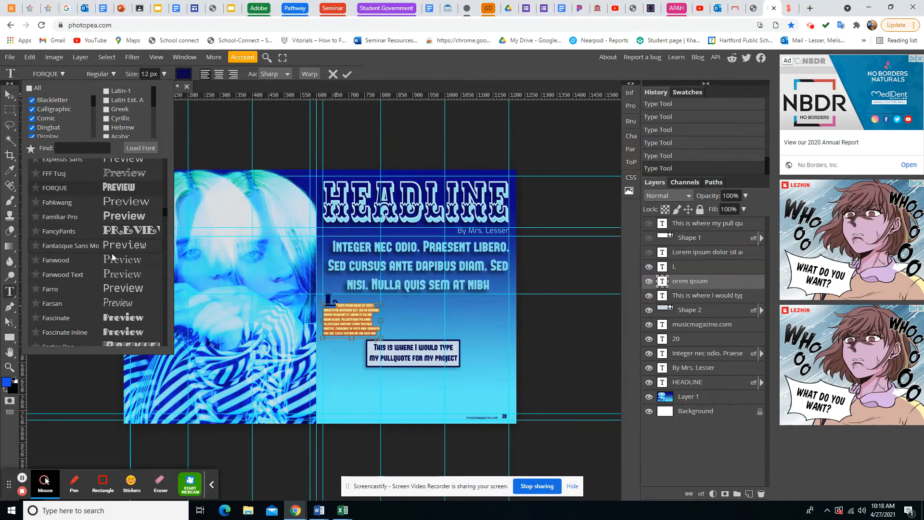
left_click(118, 288)
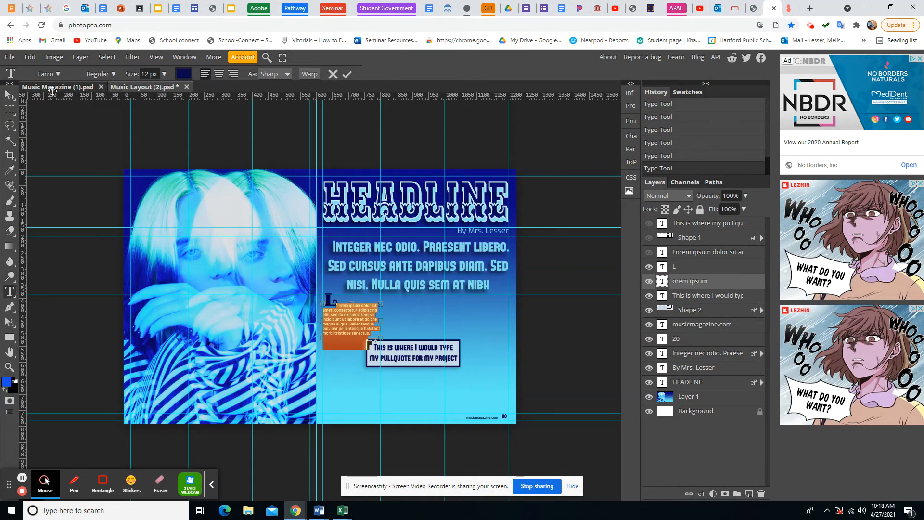
left_click(58, 74)
scroll(114, 294, "down", 5)
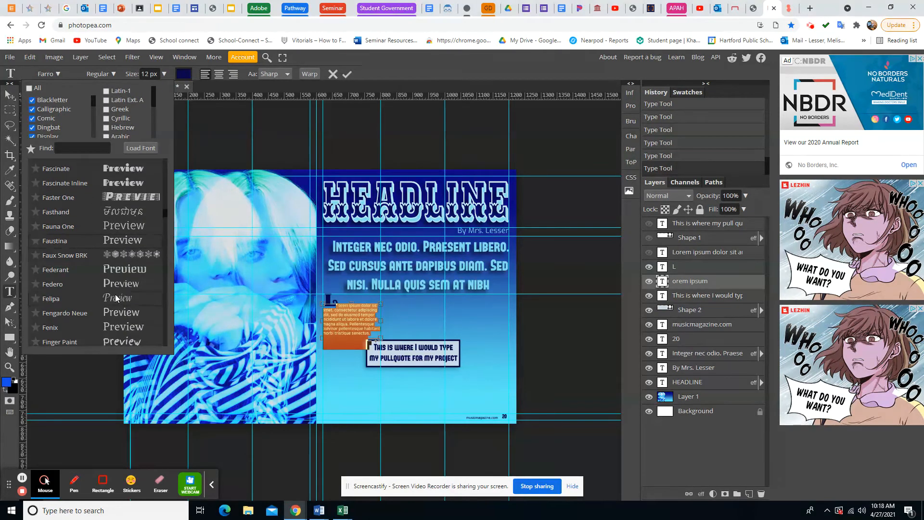
left_click(119, 218)
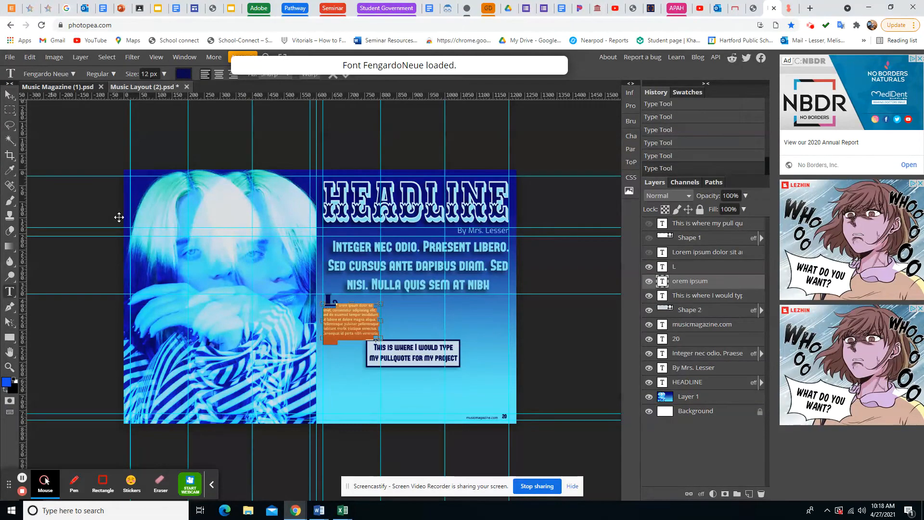
left_click(10, 95)
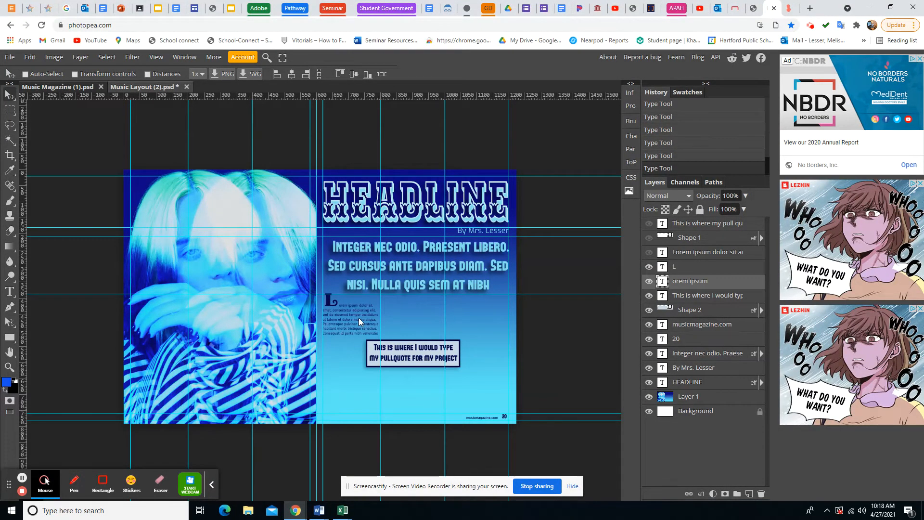
- Draw a text box between the body text's left edge and the pull-quote box, and copy the generated lorem ipsum paragraph from loremipsum.io
left_click(10, 291)
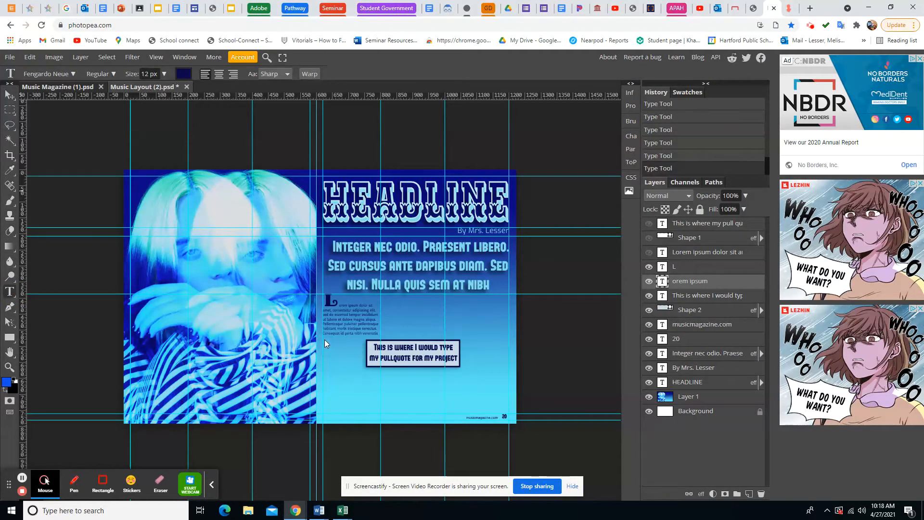
left_click_drag(323, 338, 363, 371)
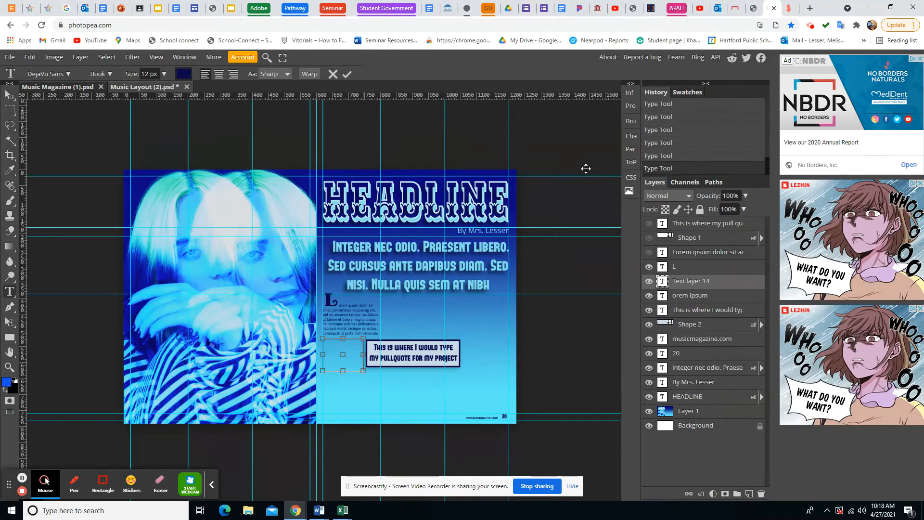
left_click(791, 10)
left_click(575, 163)
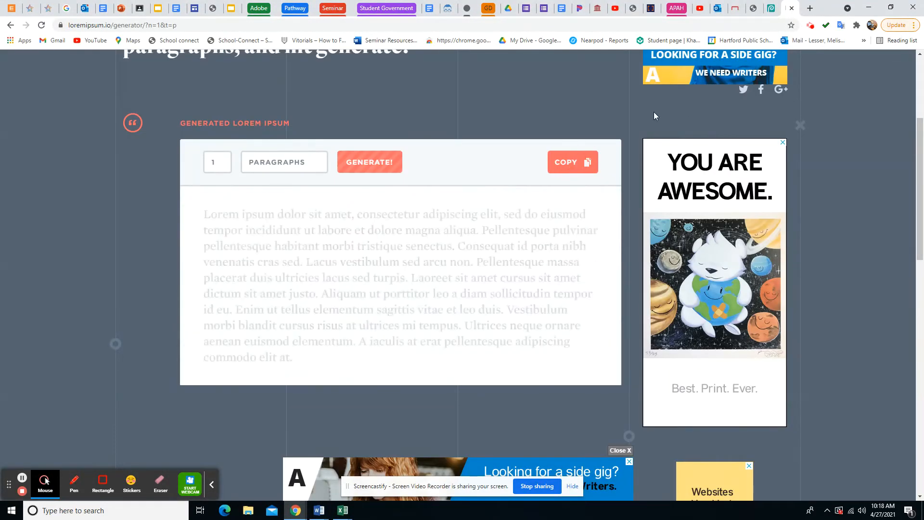
left_click(771, 8)
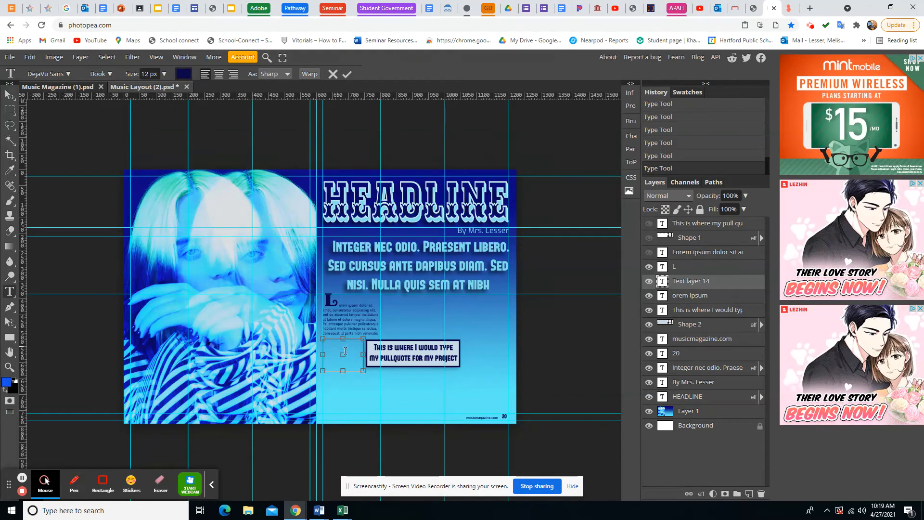
- Draw another narrow text box beside the pull-quote box, directly under the body text, and paste the lorem ipsum paragraph into it
left_click(10, 292)
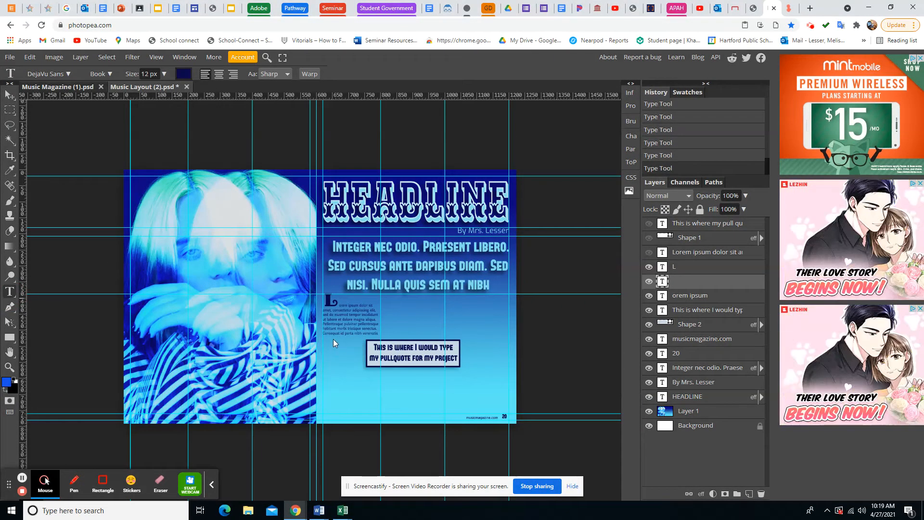
left_click_drag(323, 337, 365, 373)
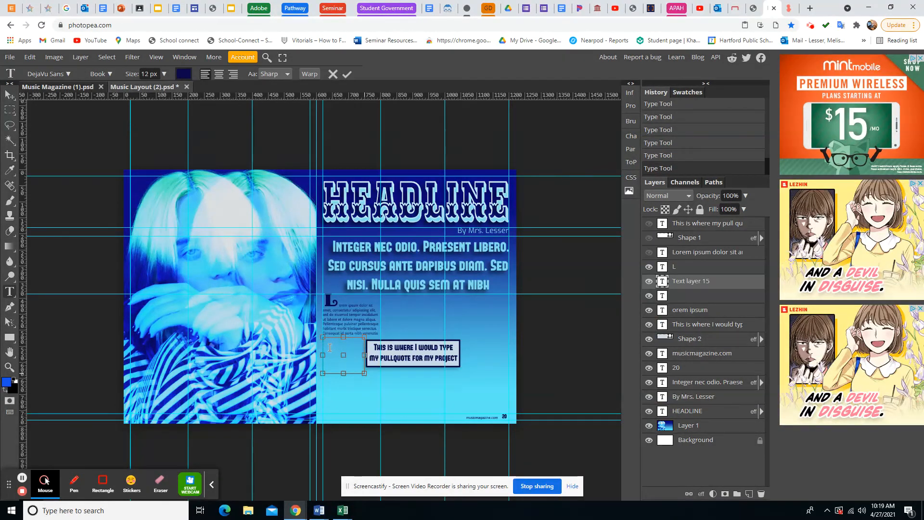
key("ctrl+v")
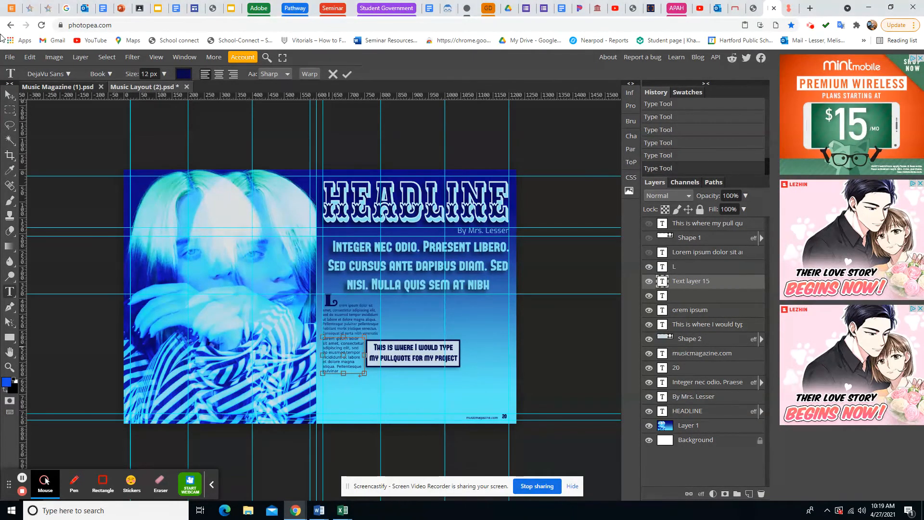
left_click(9, 95)
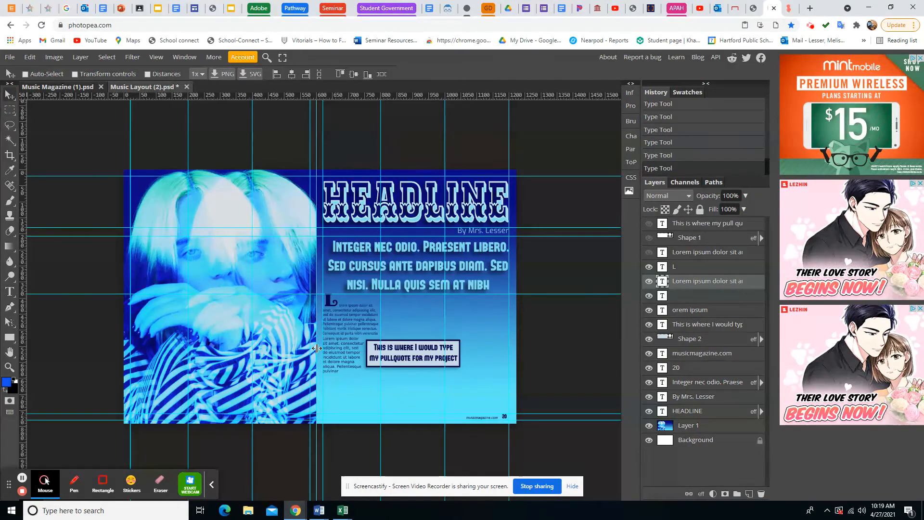
- Check which font is used by the body text directly beneath the drop cap
left_click(703, 310)
left_click(345, 323)
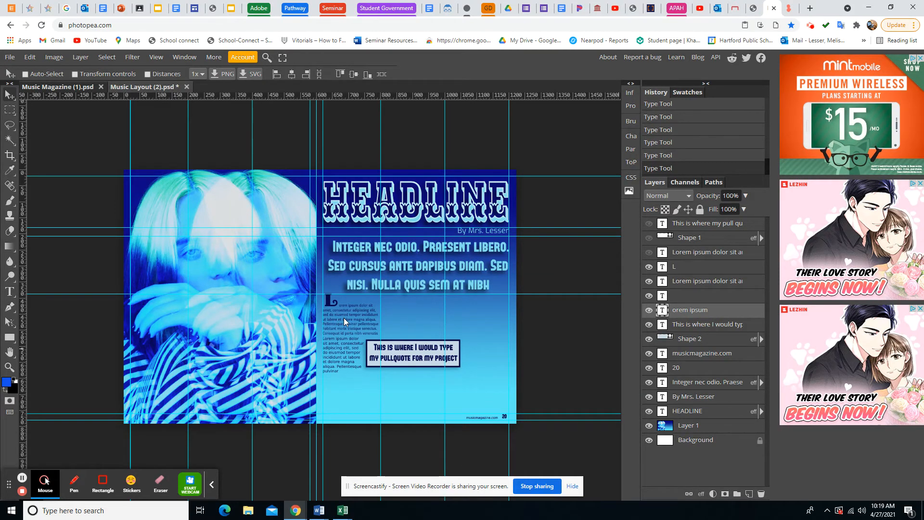
left_click(10, 291)
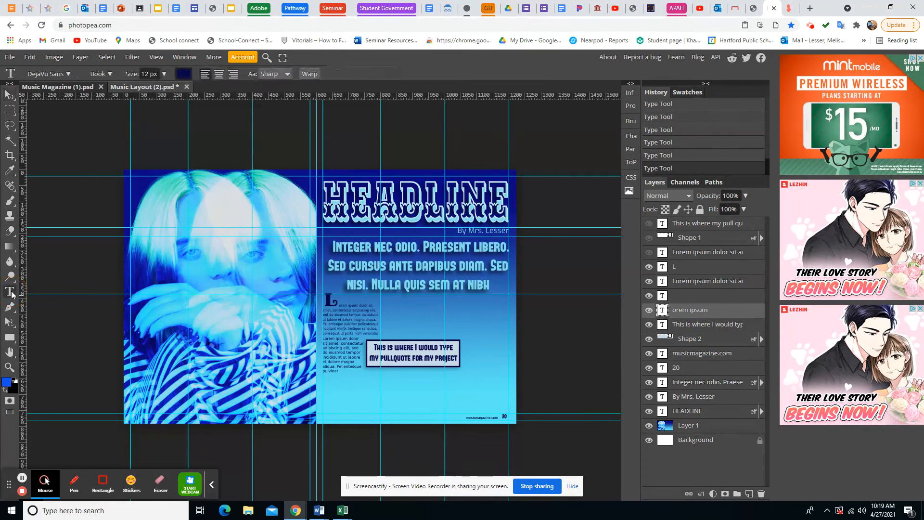
left_click(349, 319)
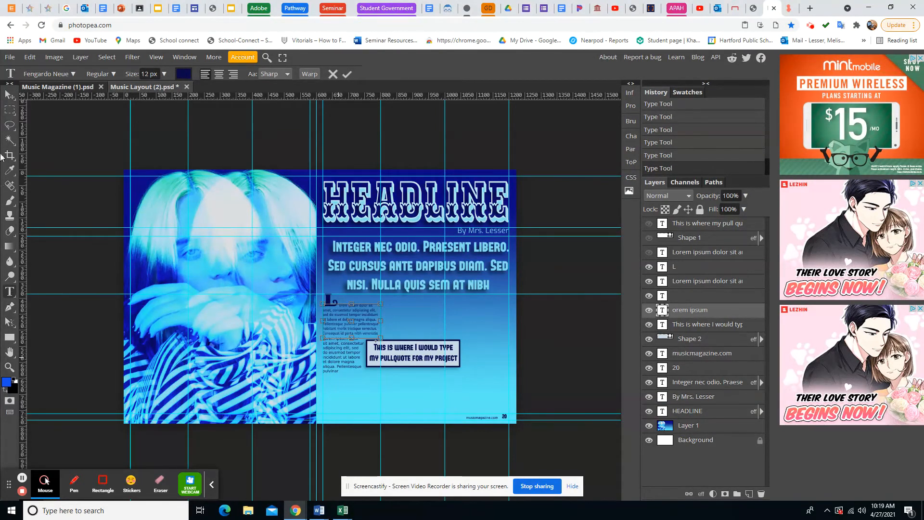
left_click(10, 95)
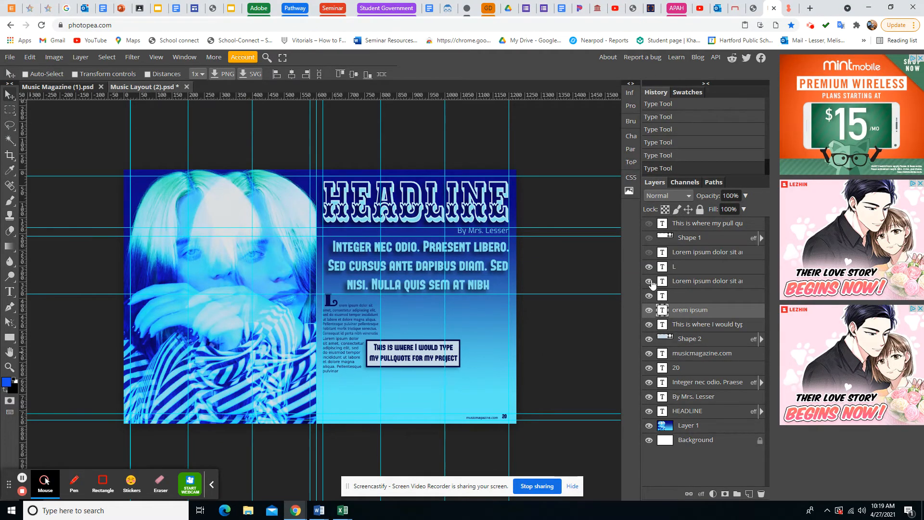
left_click(649, 281)
left_click(650, 281)
left_click(698, 287)
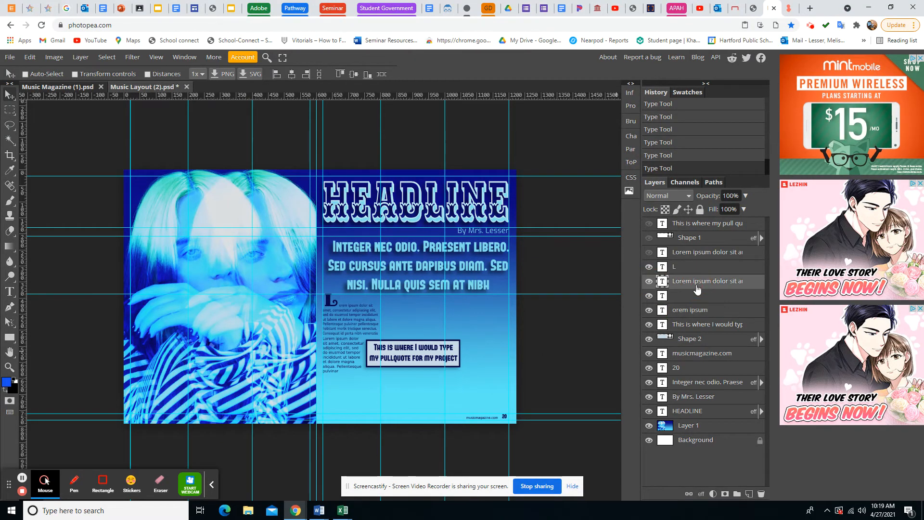
left_click(10, 291)
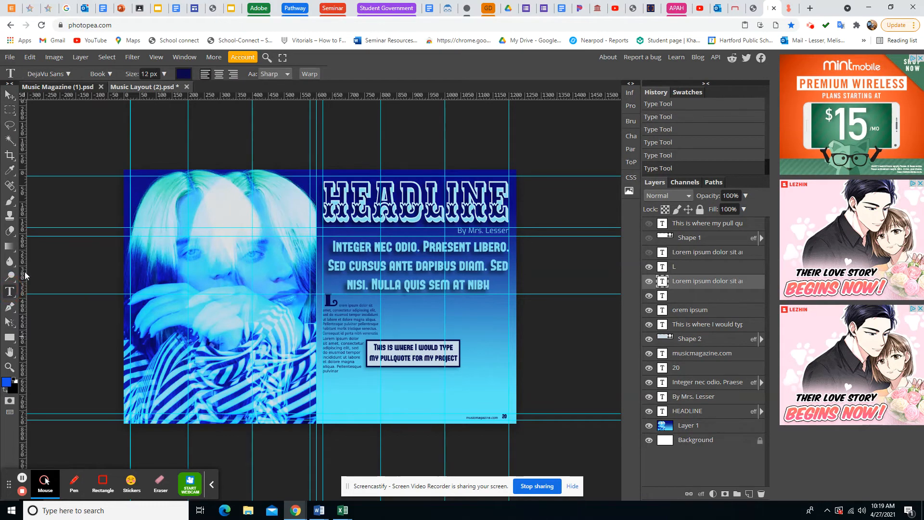
left_click(66, 72)
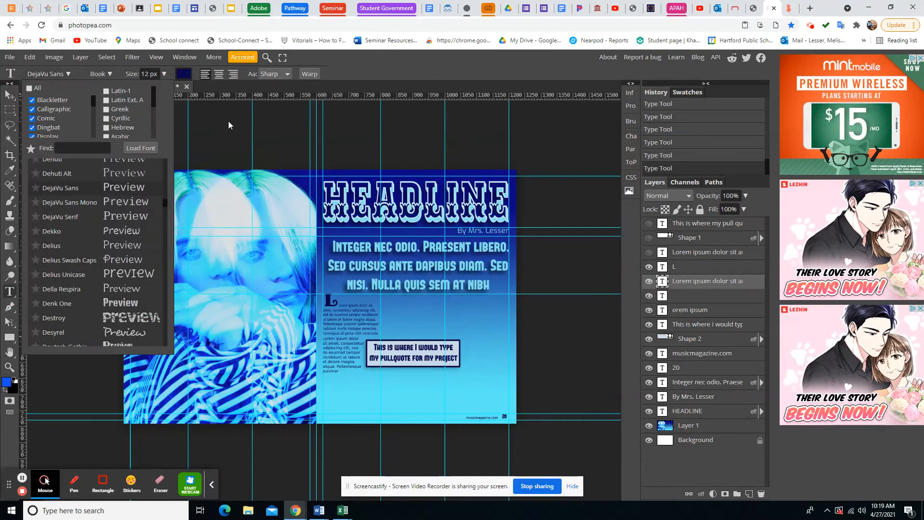
- Delete the empty text layer and the hidden leftovers: the lorem ipsum text, Shape 1 and the old pull-quote text
left_click(698, 299)
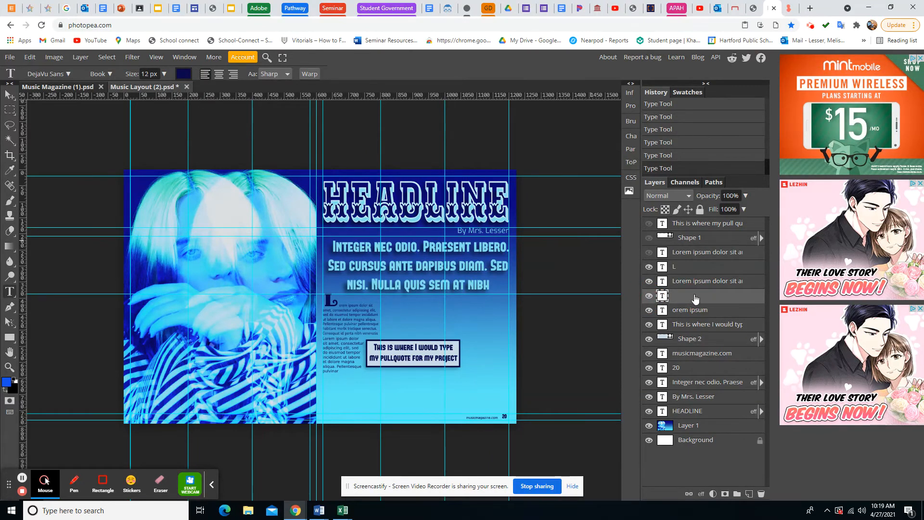
key("Delete")
left_click(684, 268)
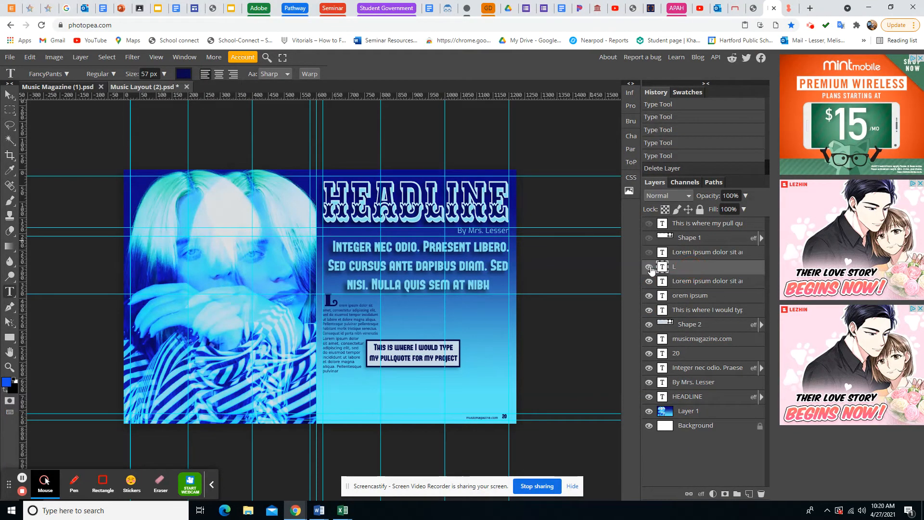
left_click(649, 267)
left_click(650, 267)
left_click(711, 255)
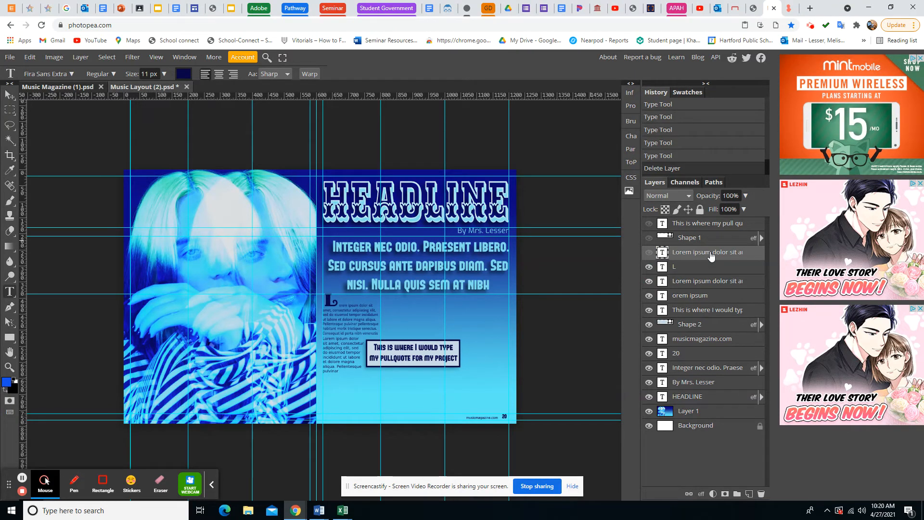
key("Delete")
key("Delete")
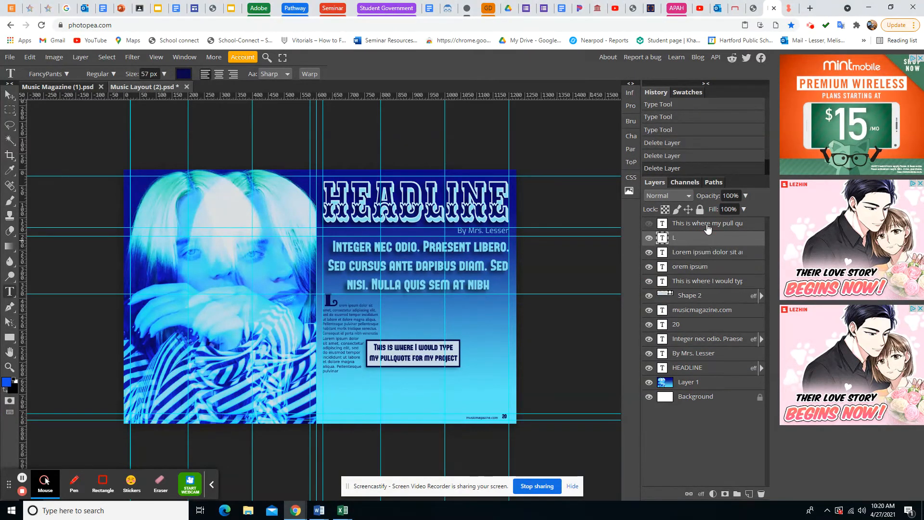
left_click(707, 228)
key("Delete")
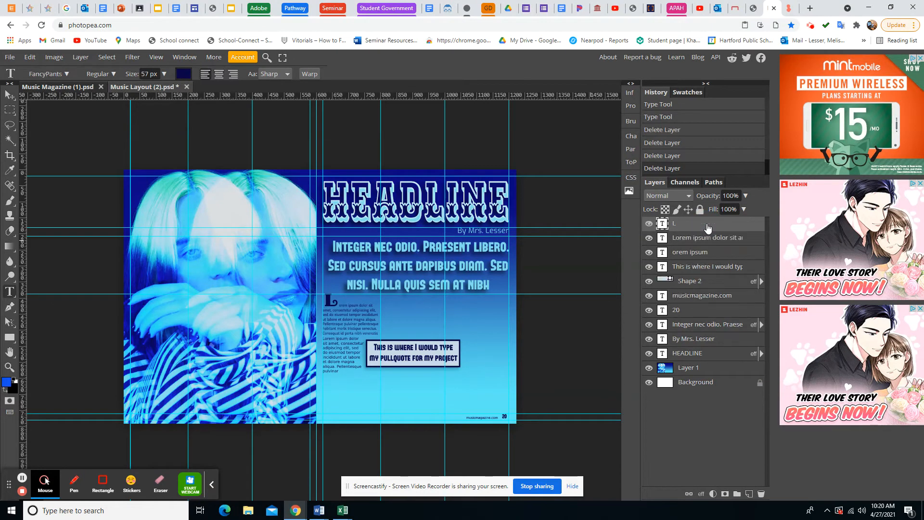
- Identify the drop cap and narrow paragraph layers by toggling their visibility, and check the font of the upper body text
left_click(650, 224)
left_click(650, 224)
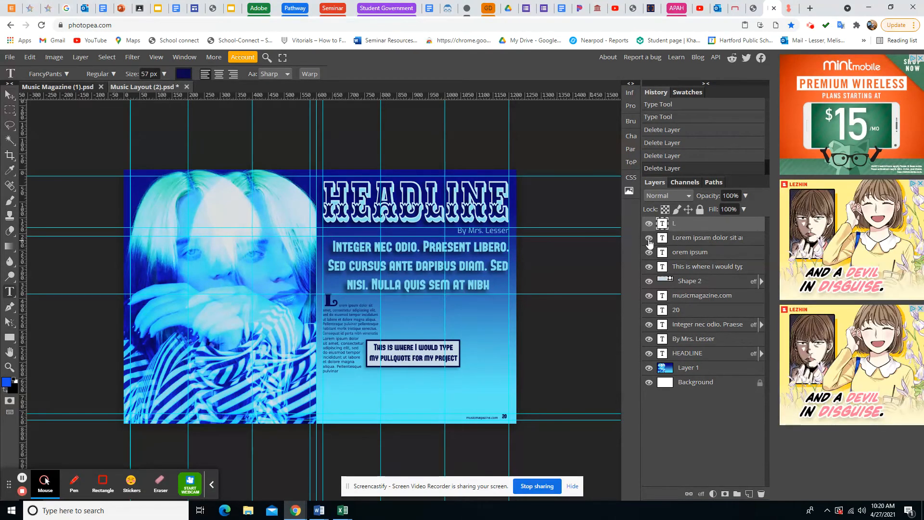
left_click(650, 239)
left_click(649, 240)
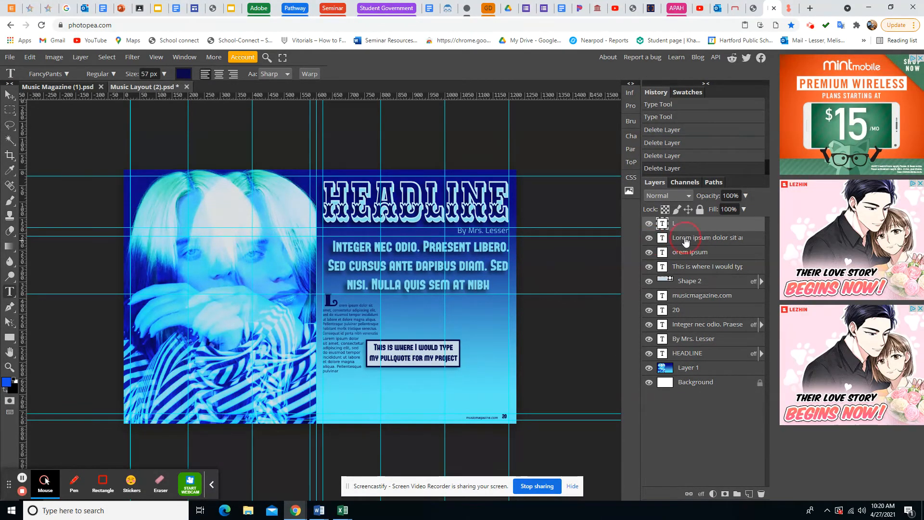
left_click(685, 239)
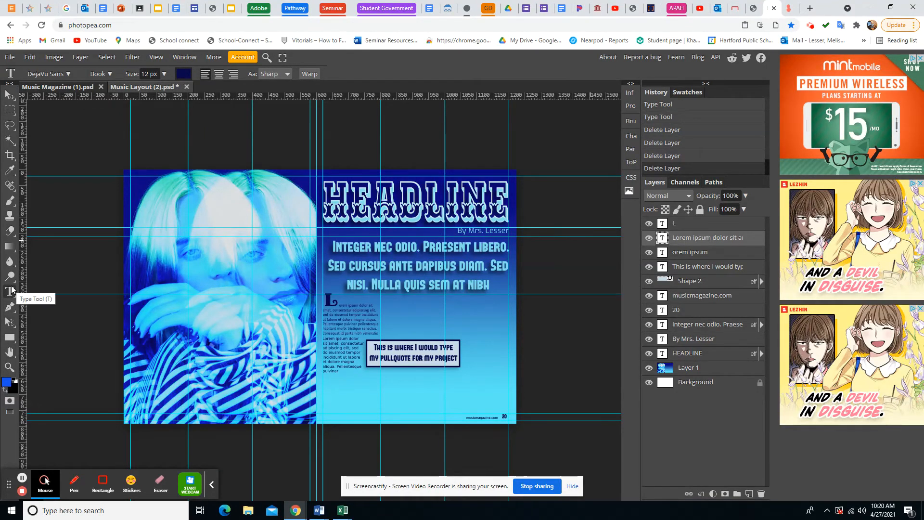
left_click(682, 257)
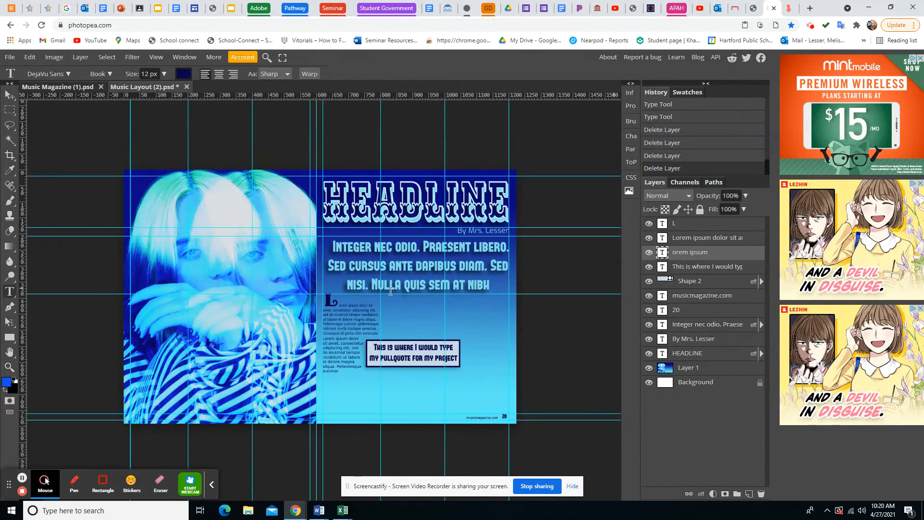
left_click(686, 256)
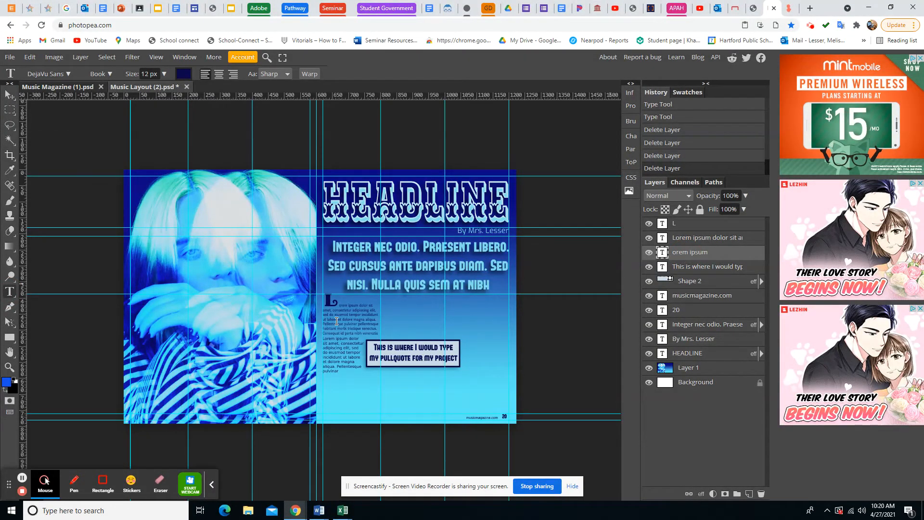
left_click(352, 317)
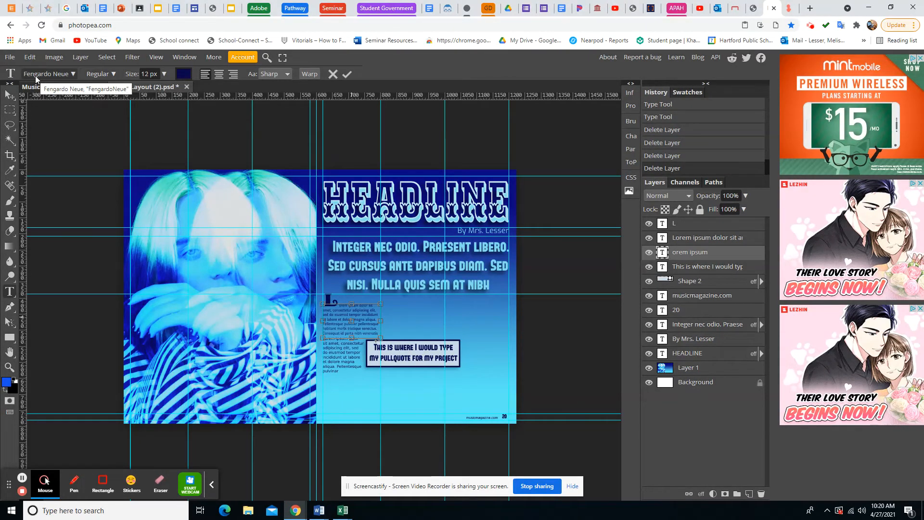
- Change the visible text of the narrow paragraph beside the pull-quote box to the Fengardo Neue font
left_click(691, 241)
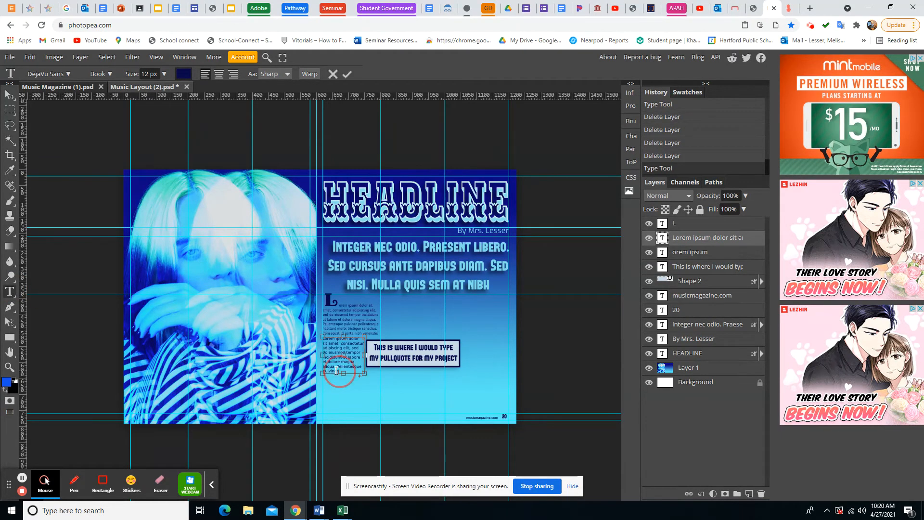
left_click_drag(339, 372, 323, 338)
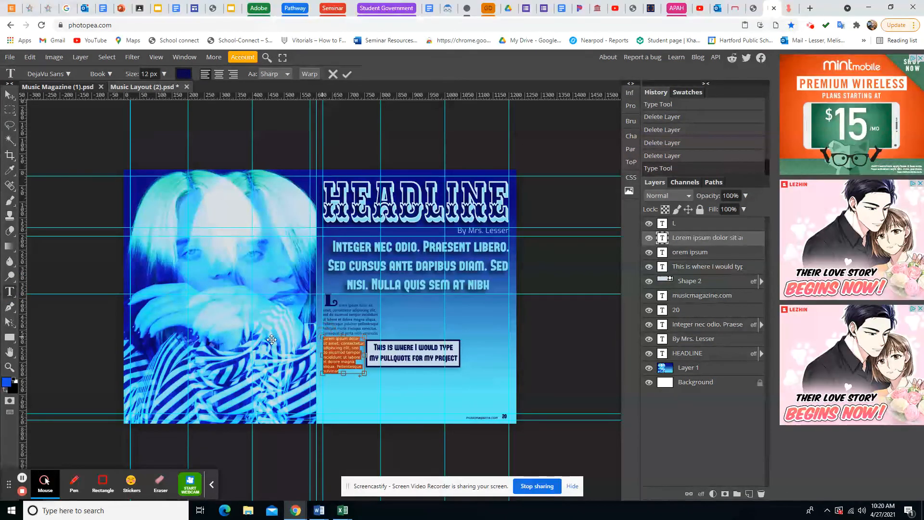
left_click(57, 76)
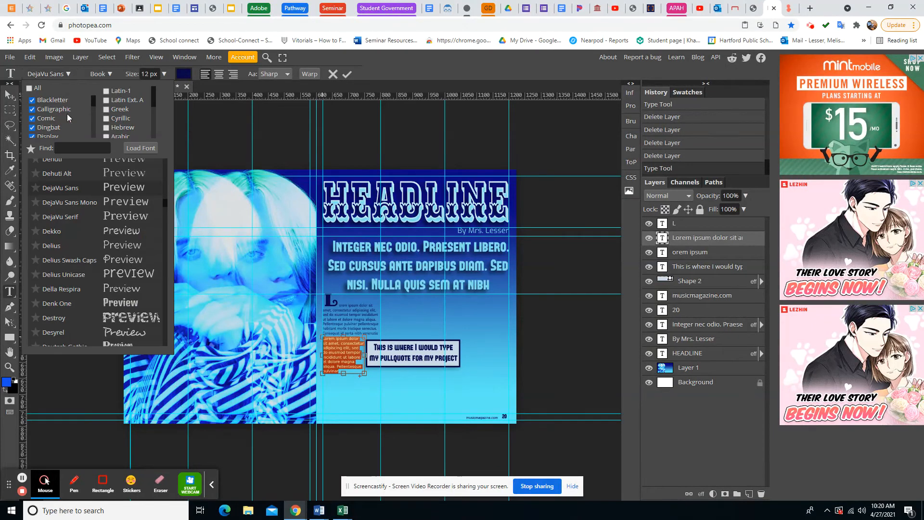
scroll(87, 272, "down", 10)
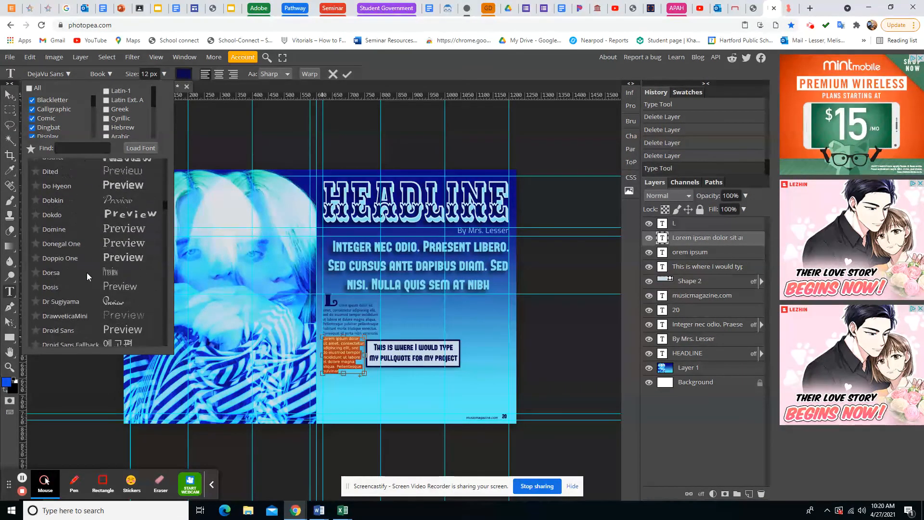
scroll(87, 272, "down", 10)
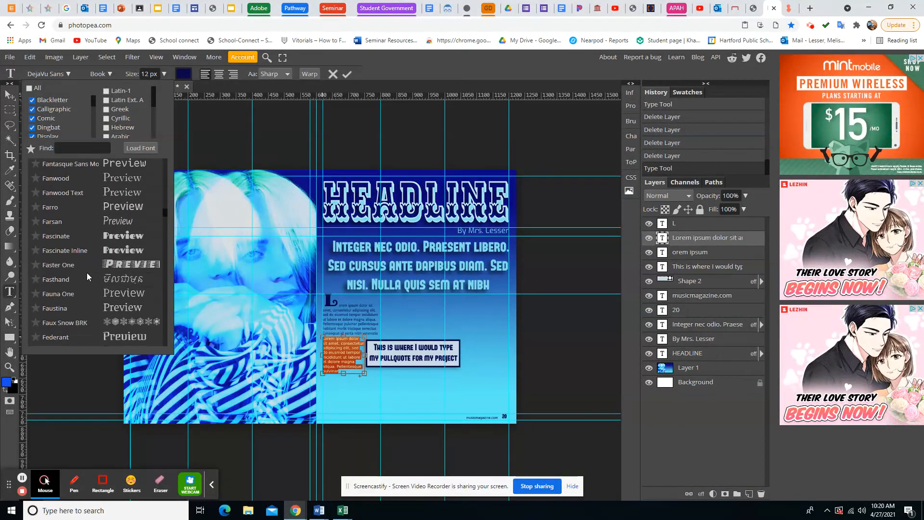
scroll(86, 272, "down", 5)
scroll(86, 272, "down", 2)
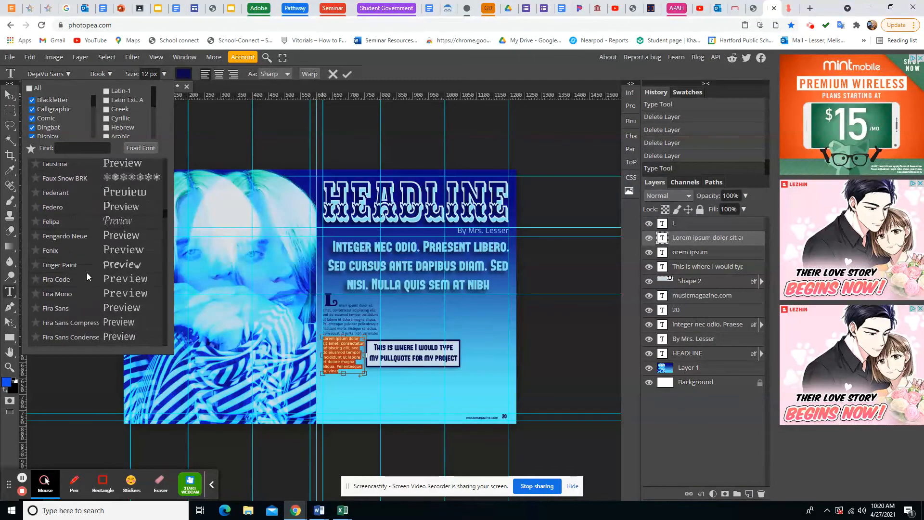
left_click(90, 237)
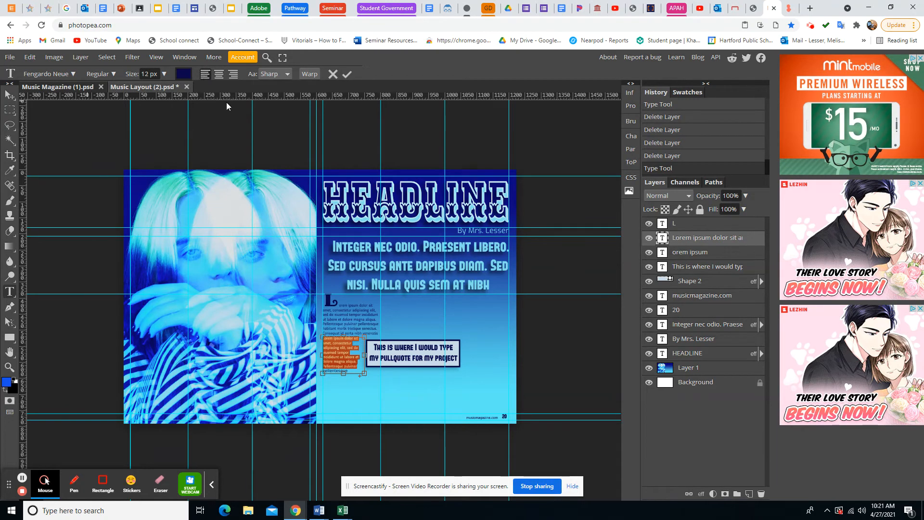
left_click_drag(366, 354, 365, 355)
left_click(8, 97)
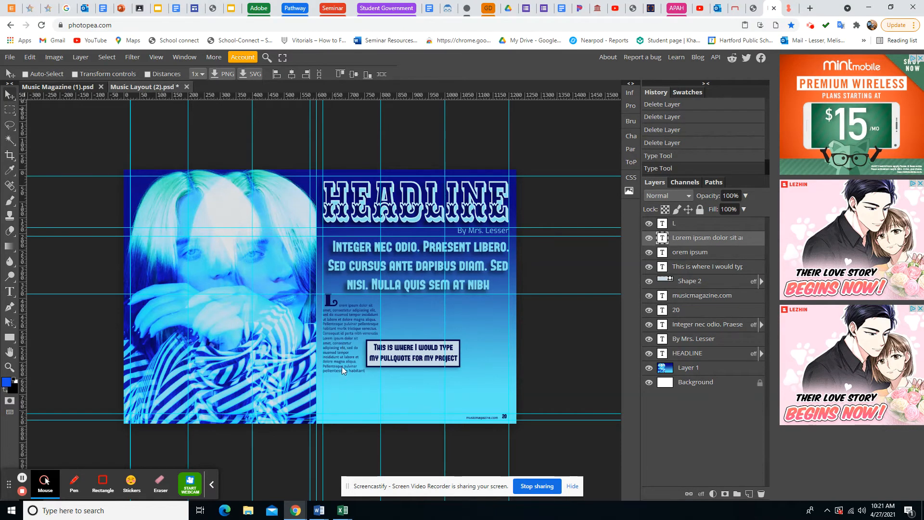
- Nudge the narrow paragraph down to leave a small gap beneath the upper body text
key("shift+Down")
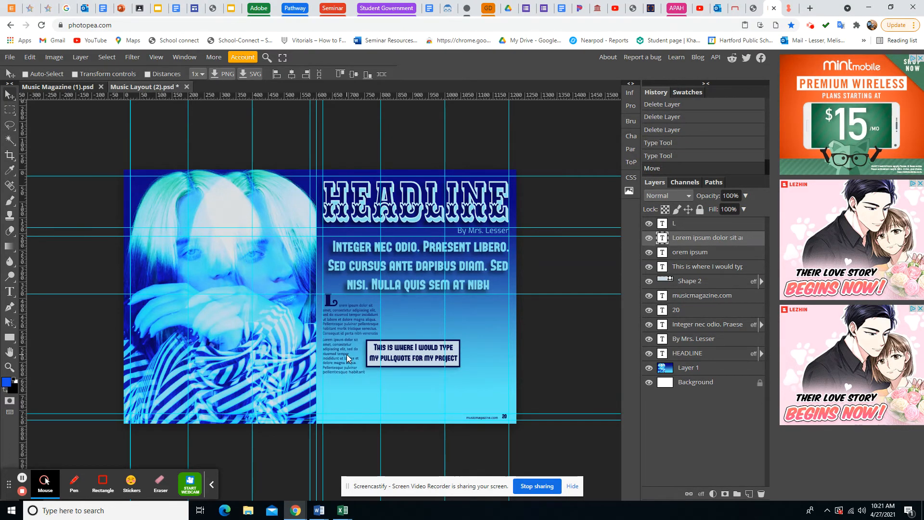
key("Down")
key("Down")
key("Down")
key("Down")
key("Down")
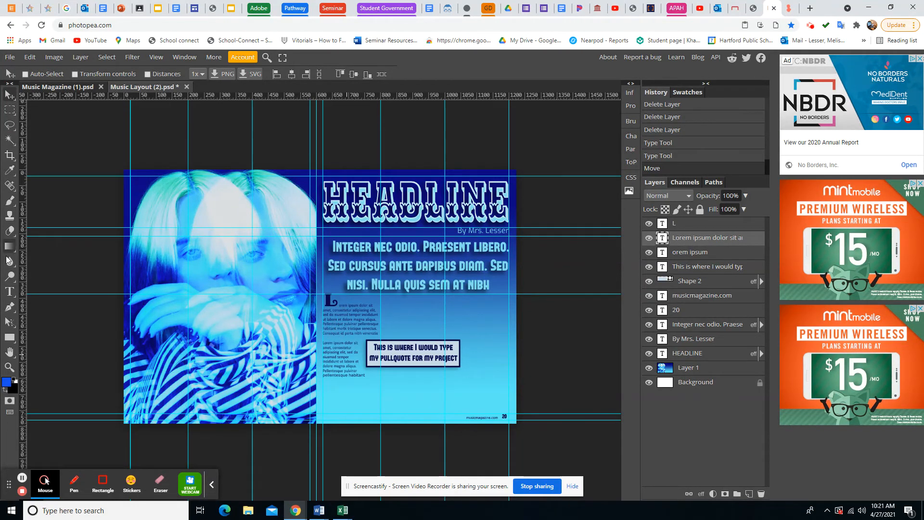
- Select and copy all text in the narrow paragraph, including the overflow, and apply Fengardo Neue to all of it
left_click(10, 292)
left_click(330, 357)
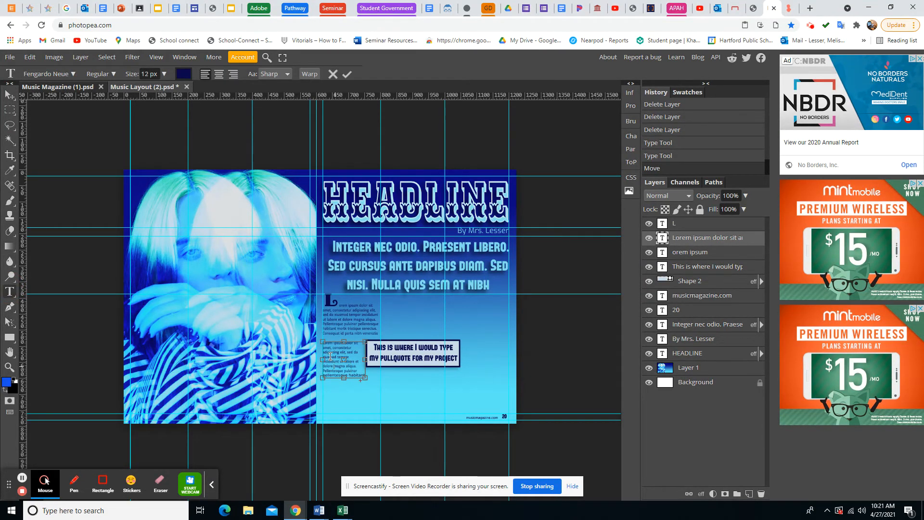
key("ctrl+a")
key("ctrl+c")
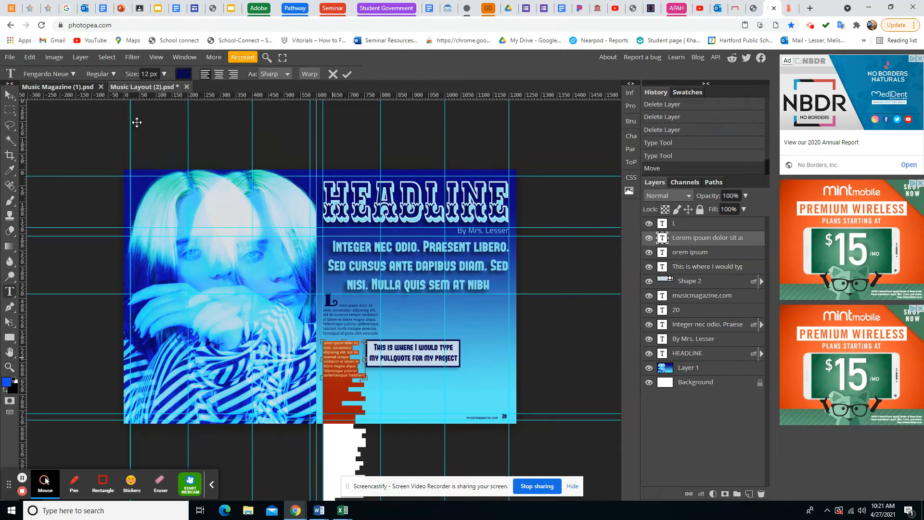
left_click(66, 75)
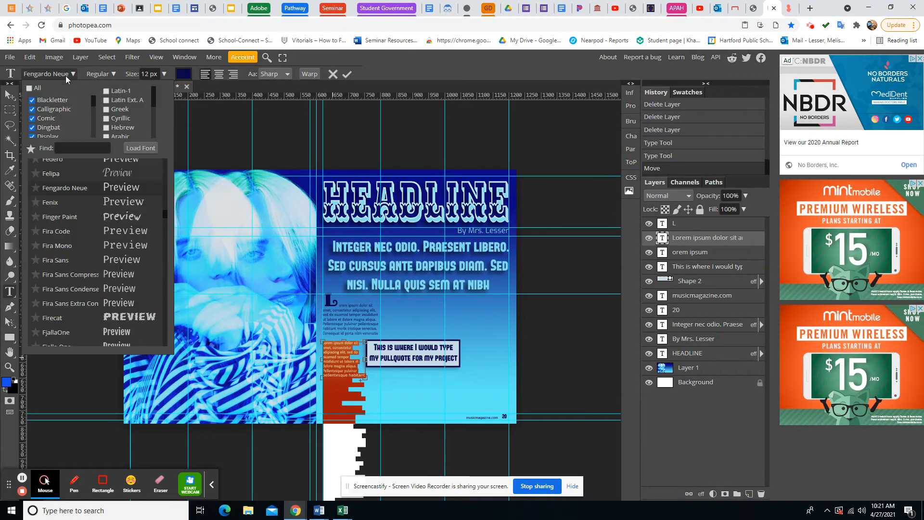
left_click(65, 190)
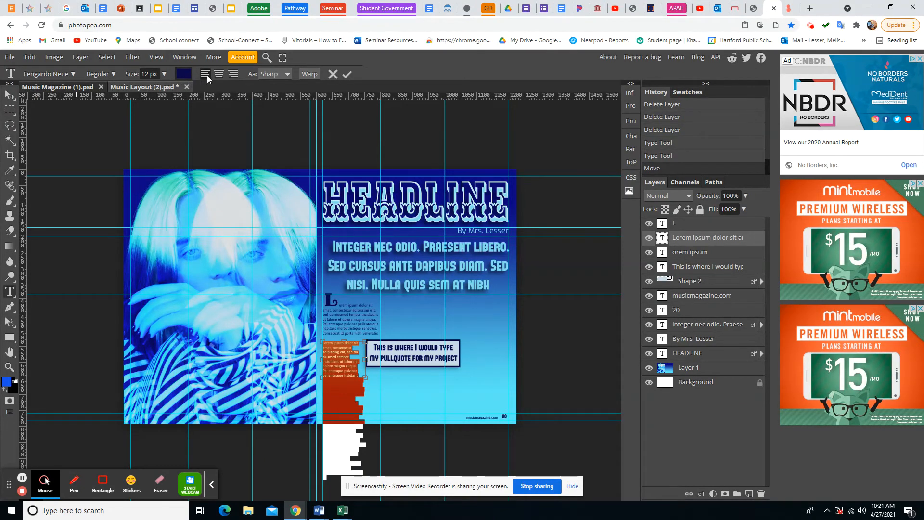
left_click(8, 96)
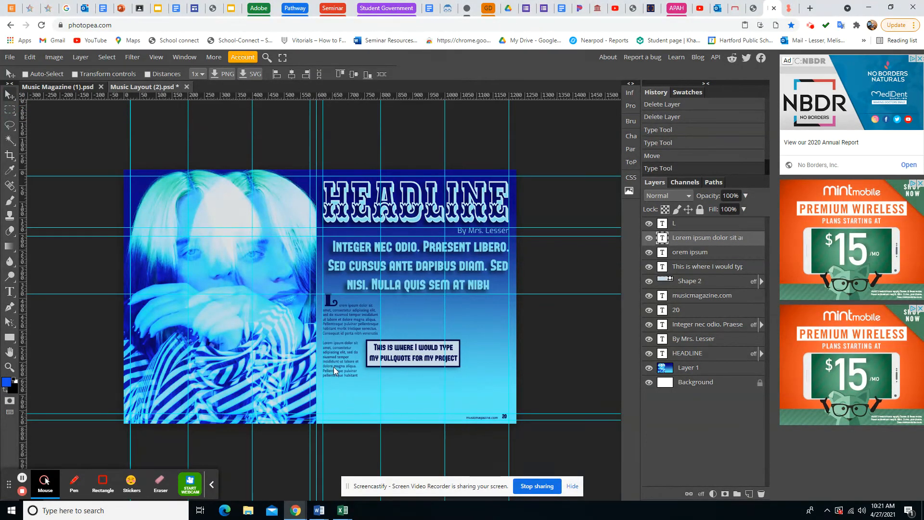
- Add a text box as wide as the first column beneath the narrow paragraph and paste the copied body text into it
left_click(12, 295)
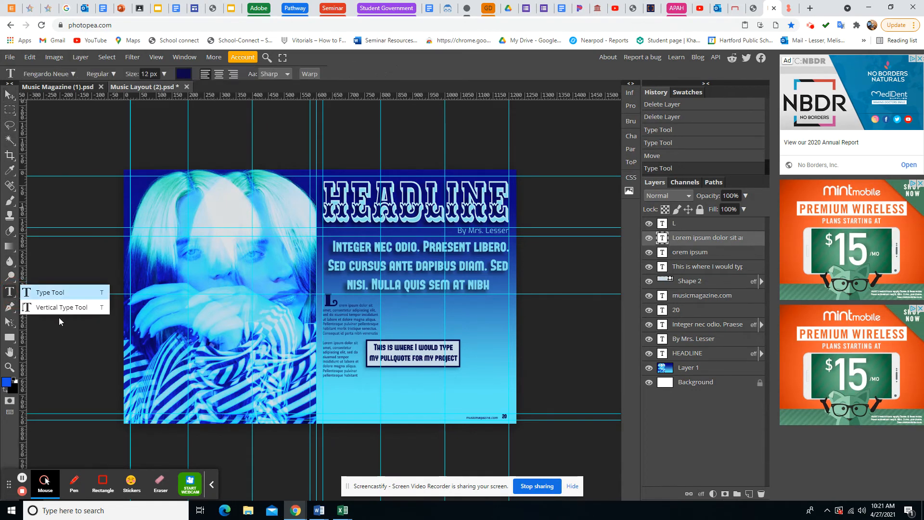
left_click(47, 292)
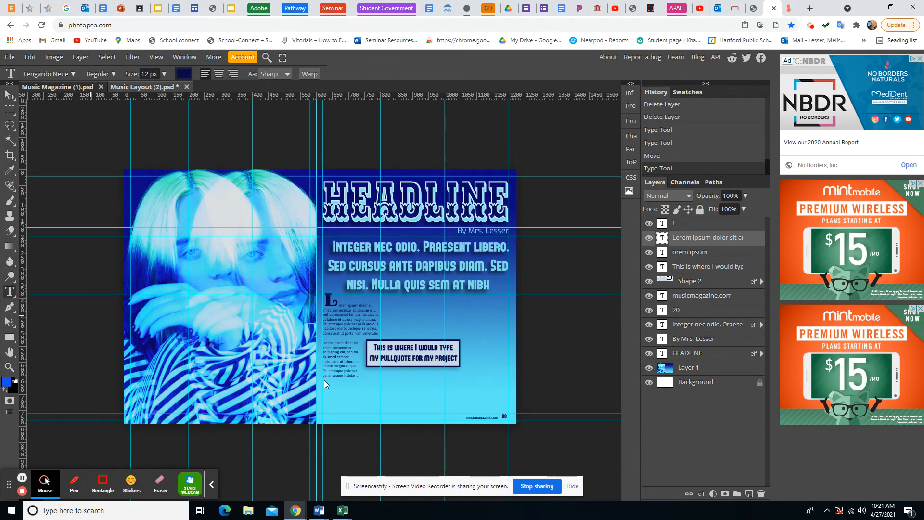
left_click_drag(323, 381, 379, 413)
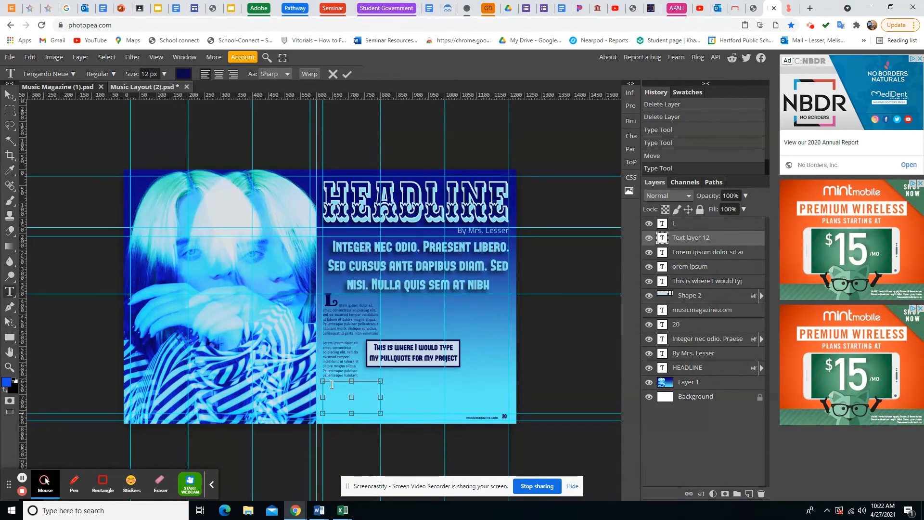
key("ctrl+v")
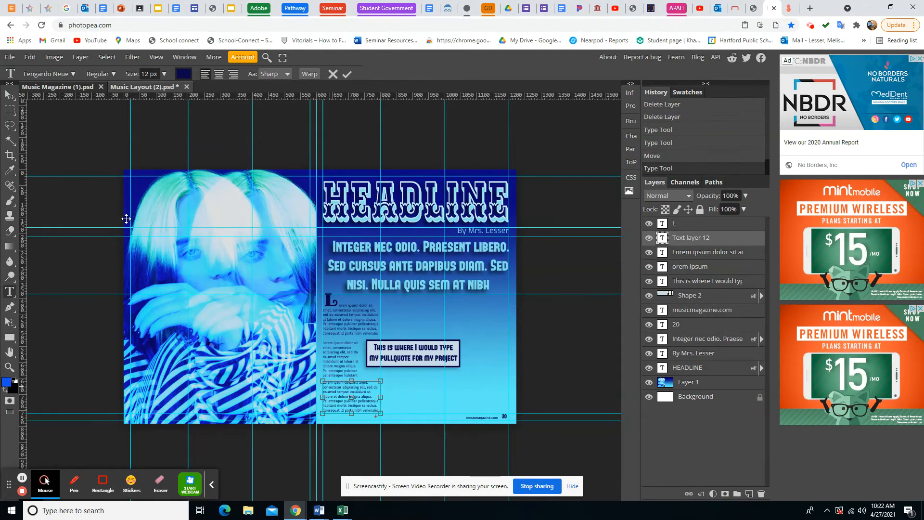
- Add a text box in the second column between the intro and the pull-quote box and paste the copied body text into it
left_click(12, 296)
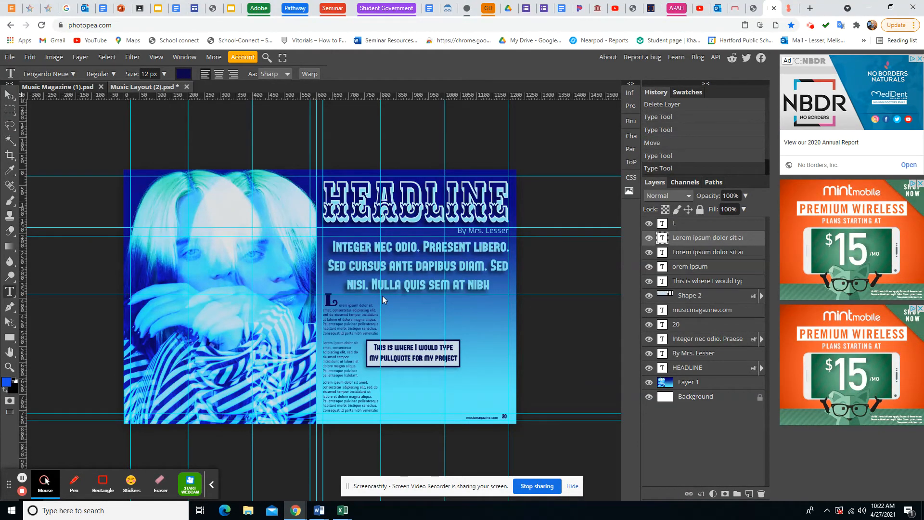
left_click_drag(382, 295, 445, 340)
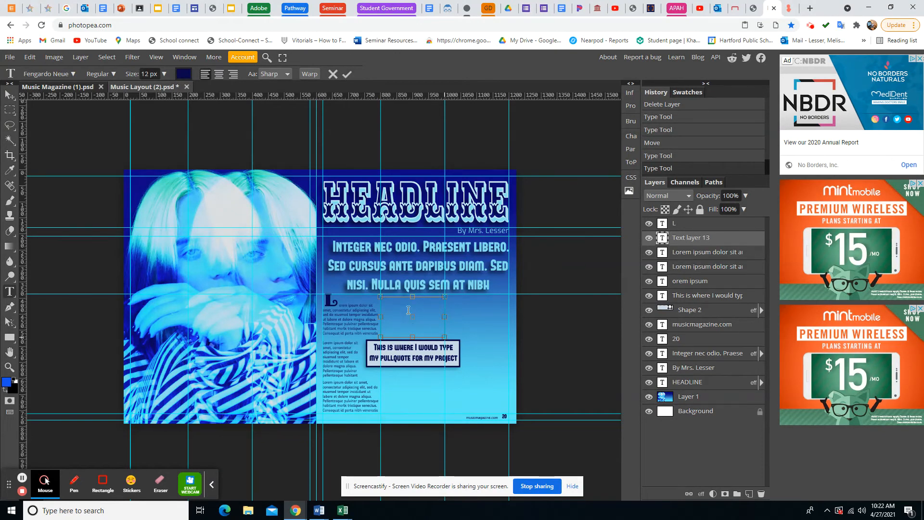
key("ctrl+v")
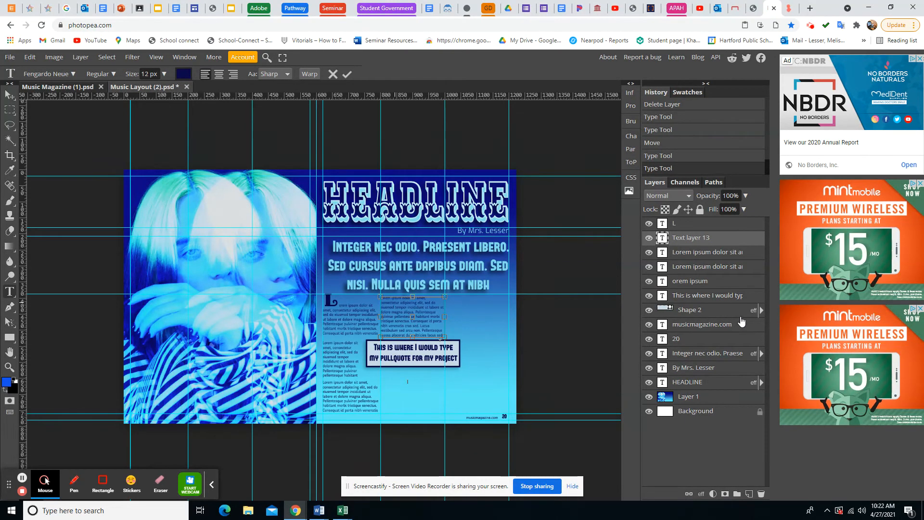
left_click(712, 241)
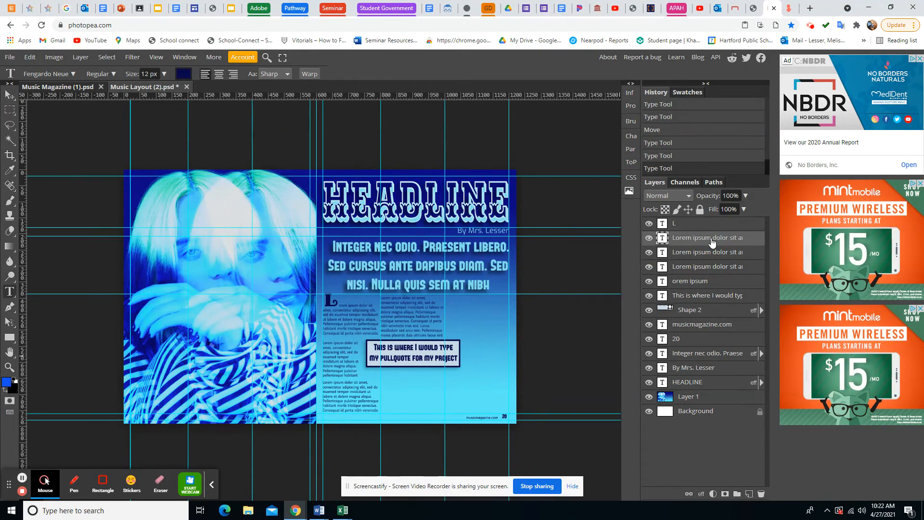
- Duplicate the second-column text layer and move the copy straight down beneath the pull-quote box
right_click(712, 241)
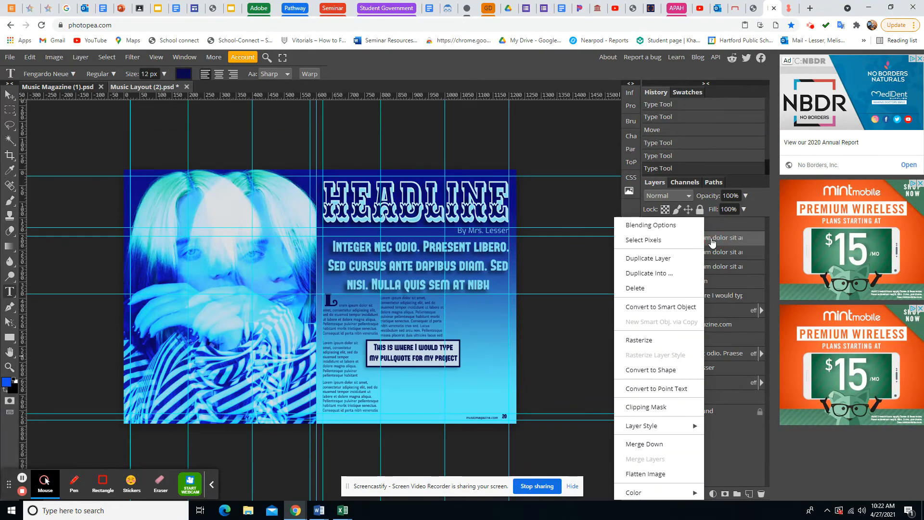
left_click(652, 259)
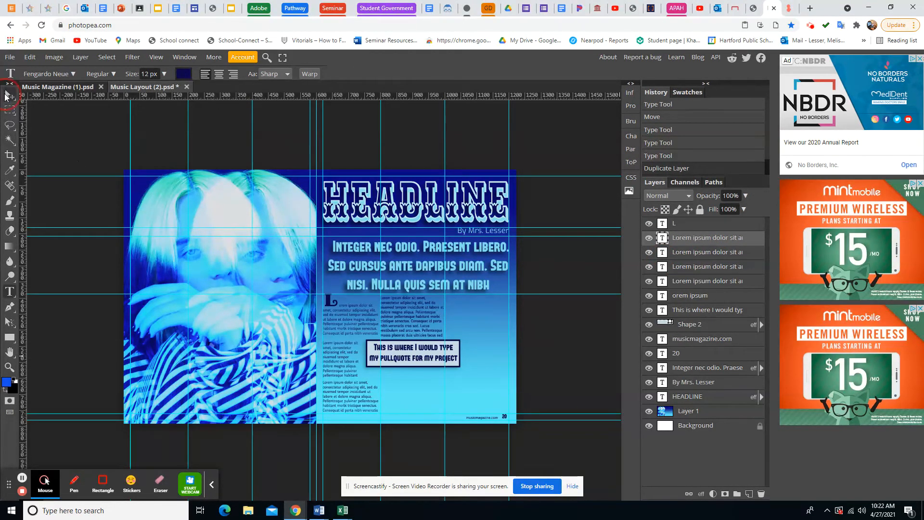
left_click(10, 95)
left_click_drag(421, 320, 420, 388)
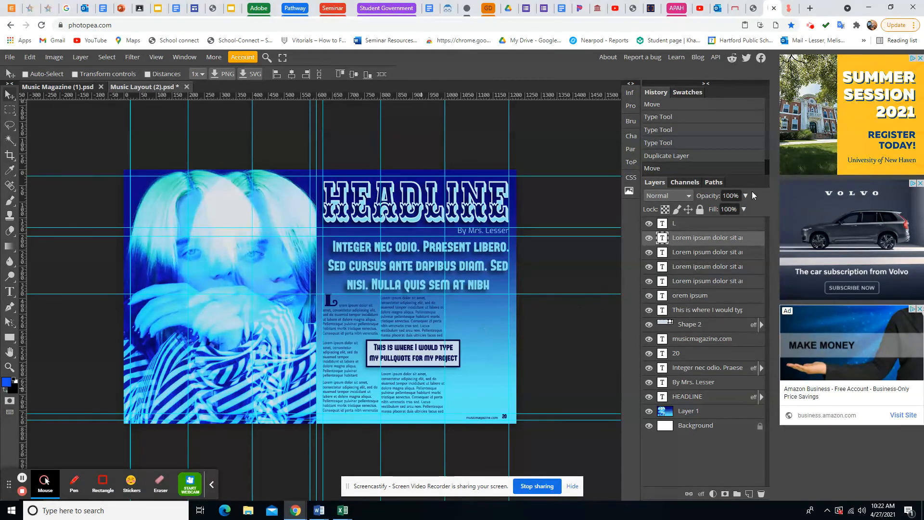
- Add a text box in the third column beneath the intro, level with the second-column text, and fill it with the same lorem ipsum text
left_click(9, 291)
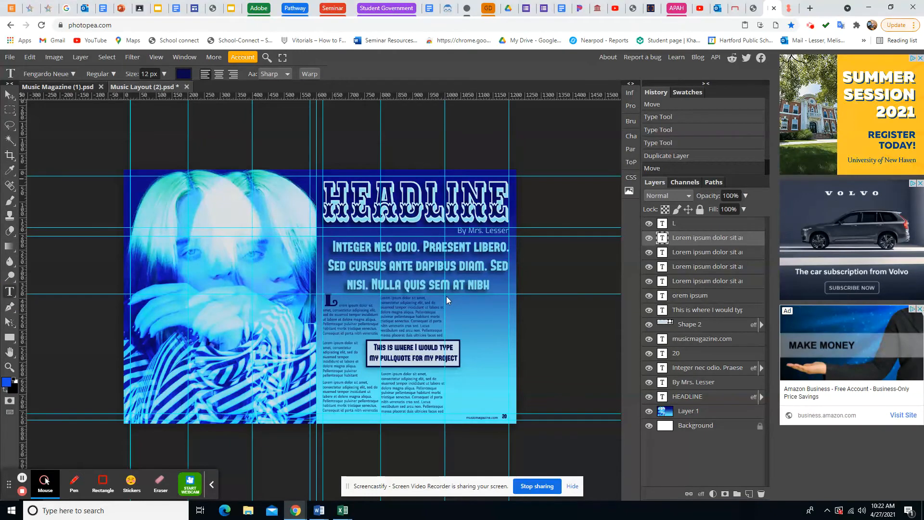
left_click_drag(445, 296, 508, 339)
type("Lorem ipsum dolor sit amet, consectetur adipiscing elit, sed do eiusmod tempor incididunt ut labore et dolore magna aliqua. Pellentesque pulvinar pellentesque habitant morbi tristique senectus. Consequat id porta nibh venenatis cras sed. Lacus vestibulum sed arcu non. Pellentesque massa placerat duis ultricies lacus sed")
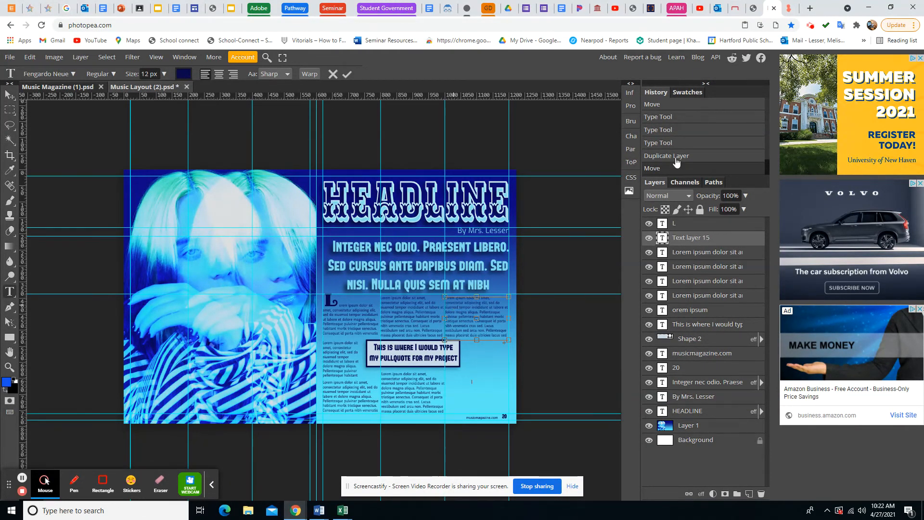
left_click(789, 9)
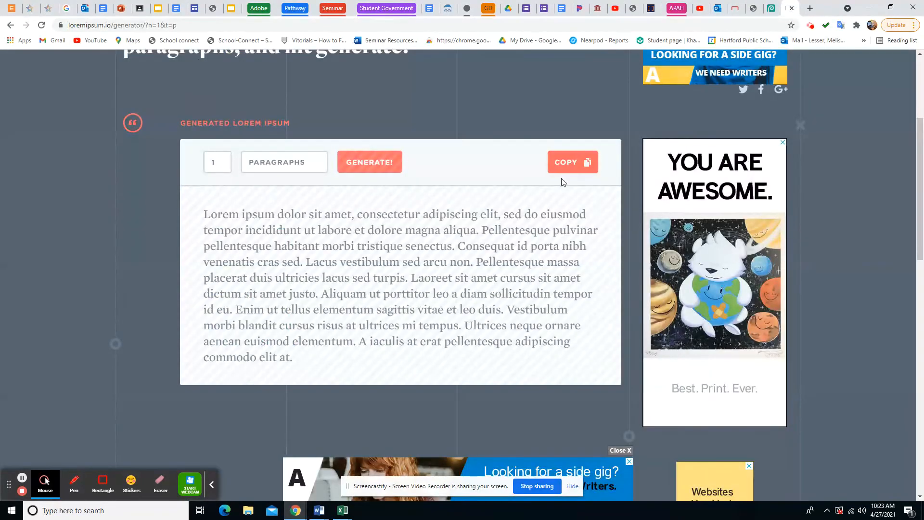
left_click(771, 12)
left_click(477, 296)
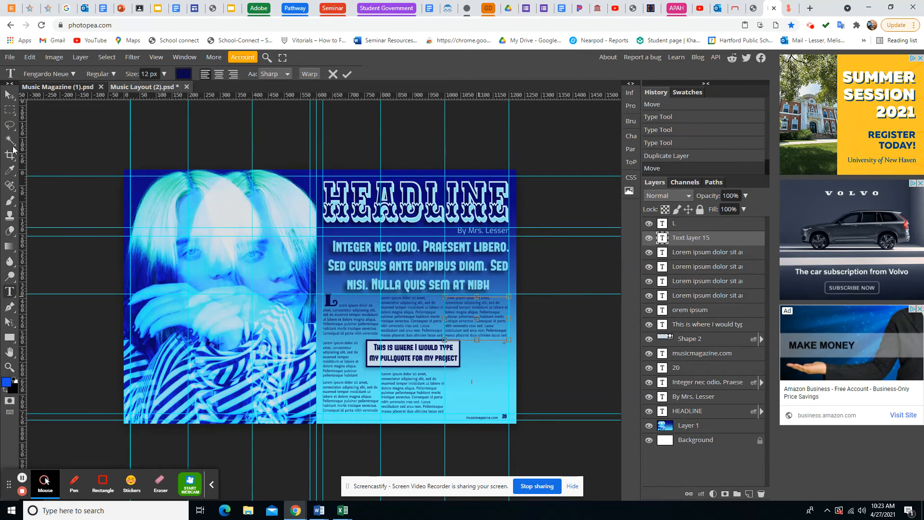
- Add a narrow text box in the third column between the pull-quote box and the page margin, and paste the body text into it
left_click(10, 291)
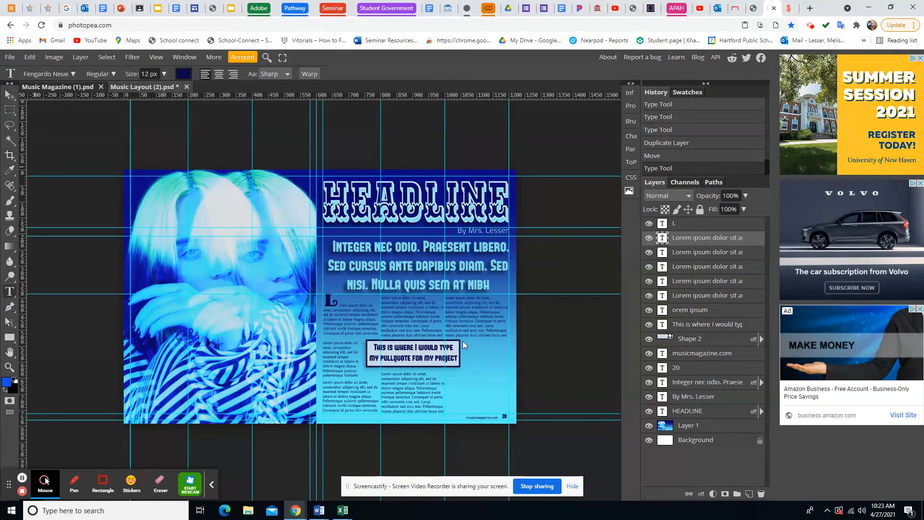
left_click_drag(463, 340, 507, 370)
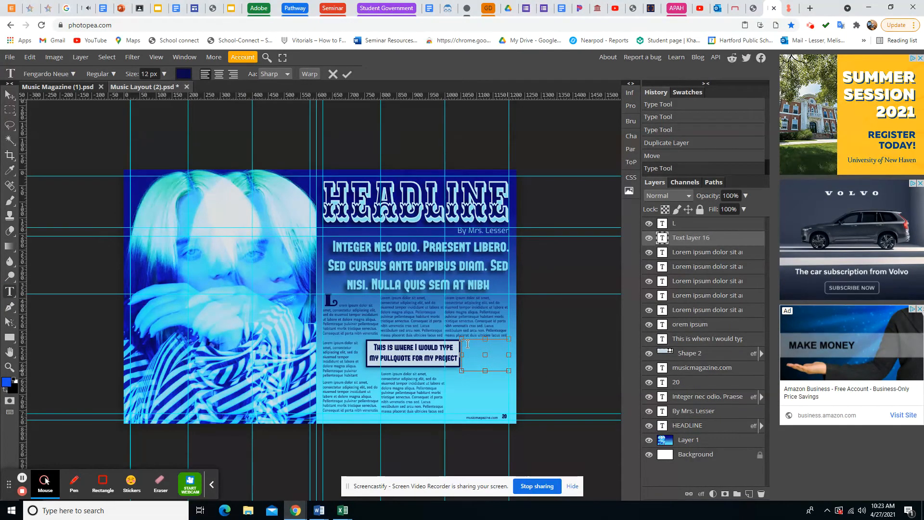
key("ctrl+v")
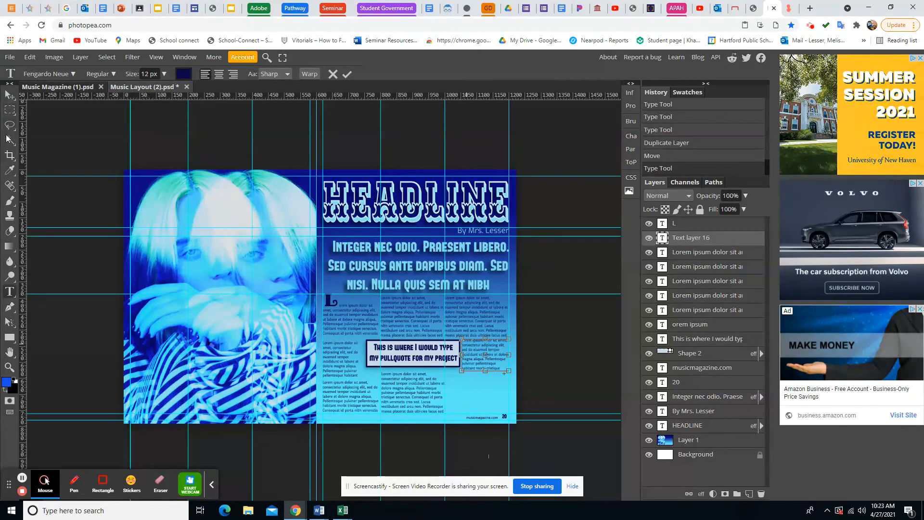
left_click(461, 337)
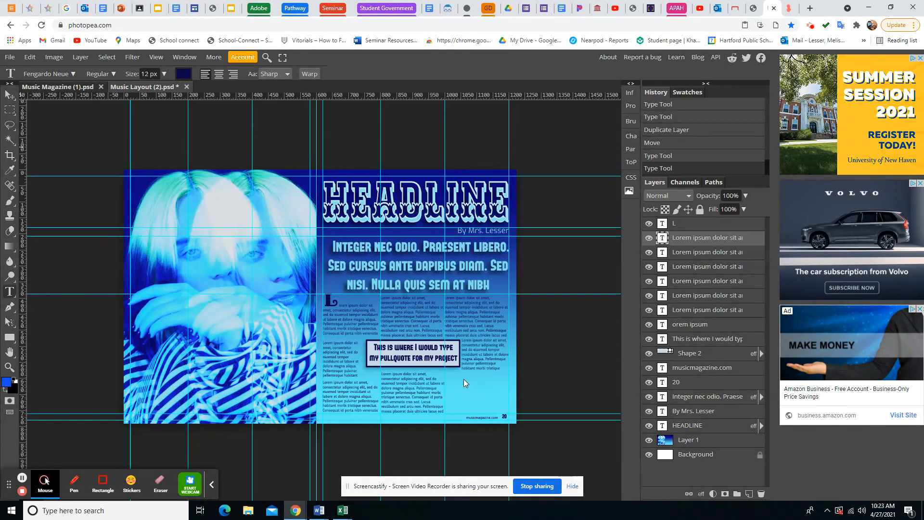
- Add a text box in the third column from below the narrow paragraph down to the footer, filled with the same body text
left_click_drag(448, 376, 509, 414)
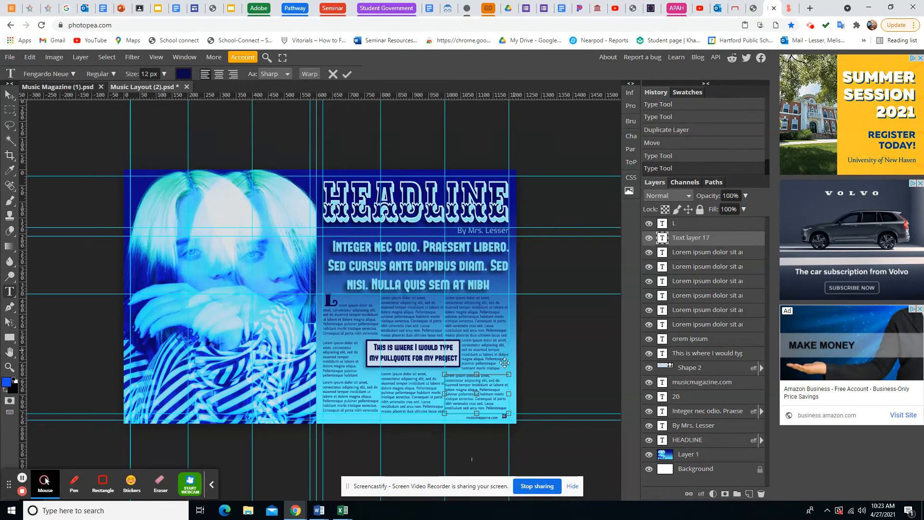
left_click(487, 378)
left_click(9, 295)
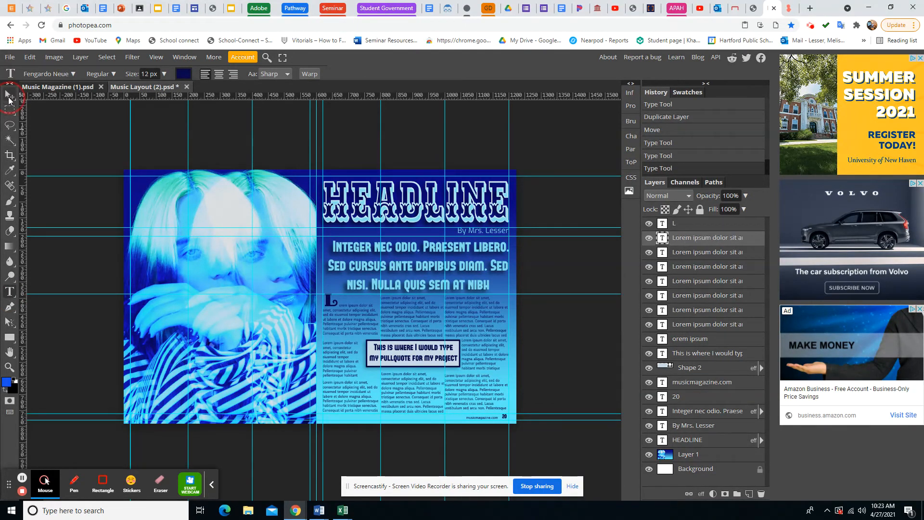
left_click(10, 97)
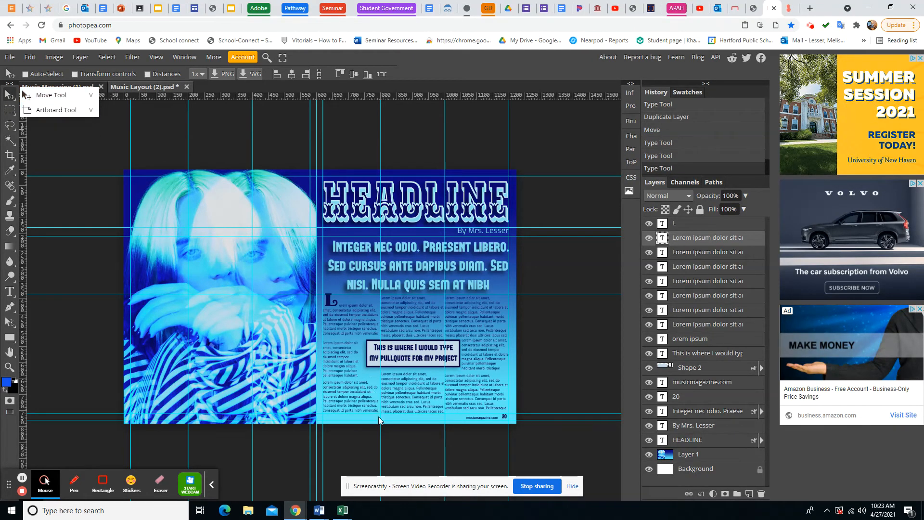
left_click(407, 316)
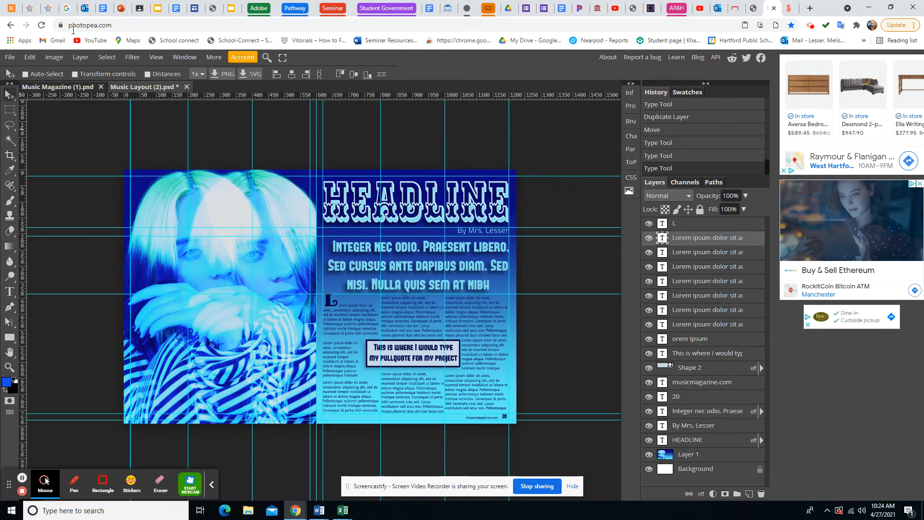
- Scale the third column's lowest text block to about 94% width, pulling in its inner edge to widen the column gap
left_click(31, 58)
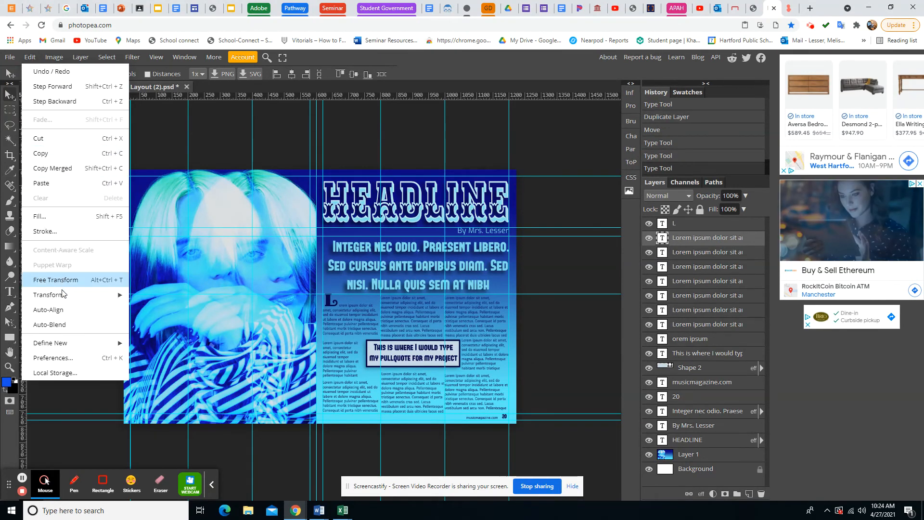
mouse_move(64, 295)
left_click(148, 313)
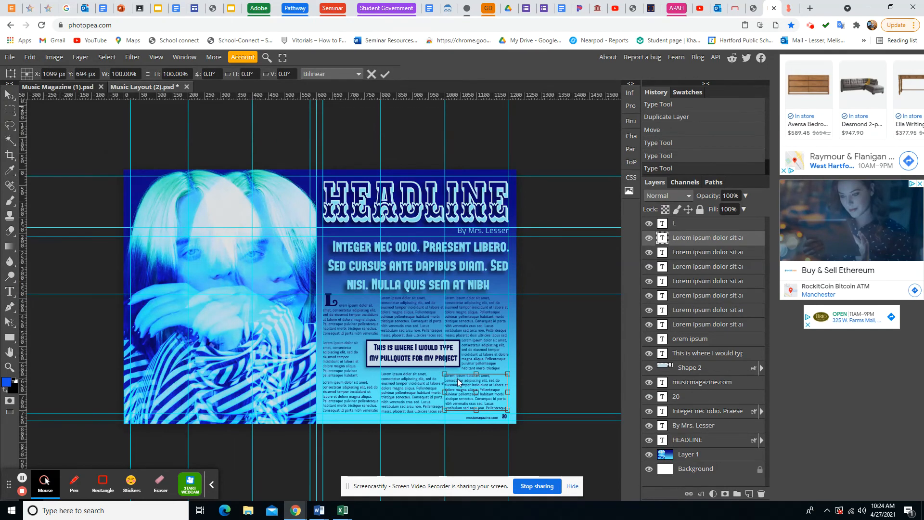
left_click_drag(445, 392, 448, 392)
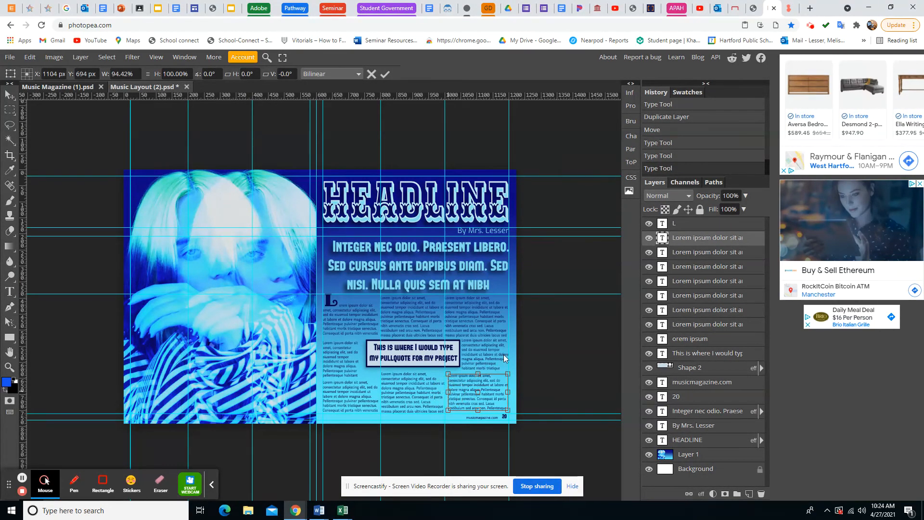
- Scale the third column's narrow paragraph beside the pull-quote box with the Scale transform
left_click(700, 256)
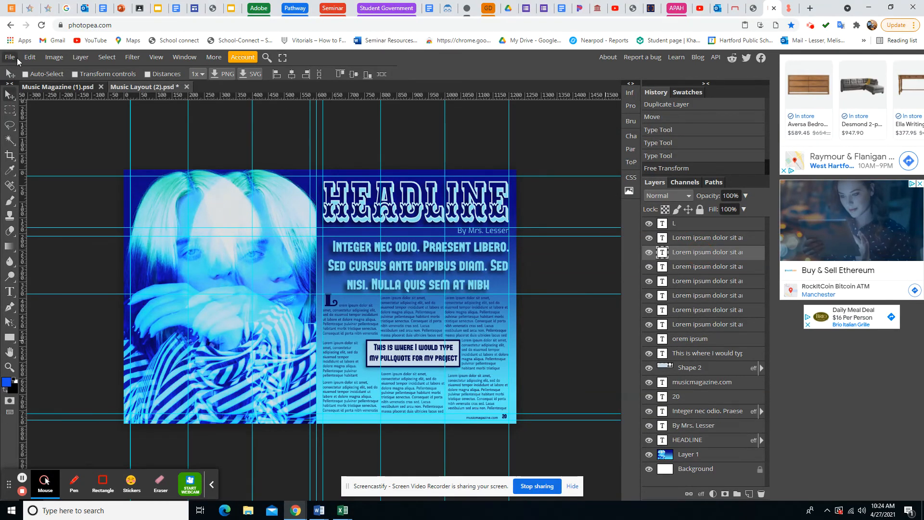
left_click(30, 57)
mouse_move(50, 297)
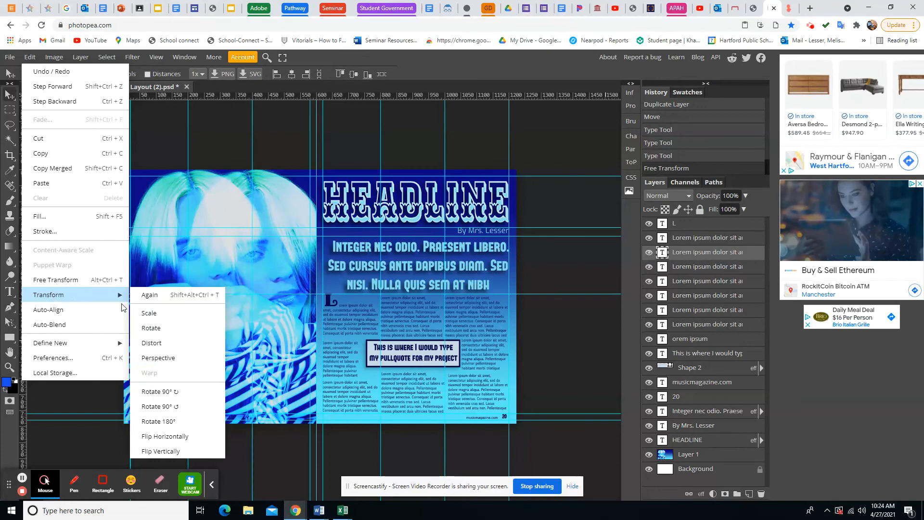
left_click(159, 319)
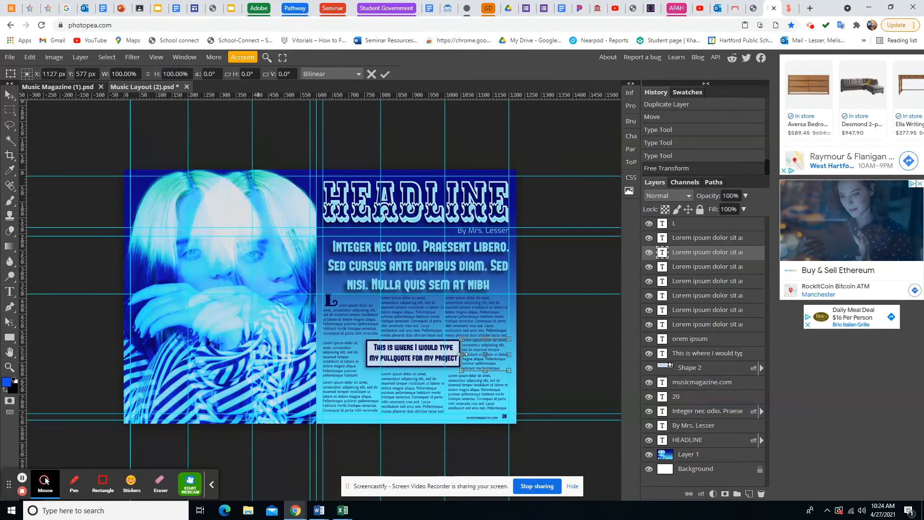
- Scale the third column's uppermost text block to about 95% width, pulling its inner edge away from the second column
left_click(695, 270)
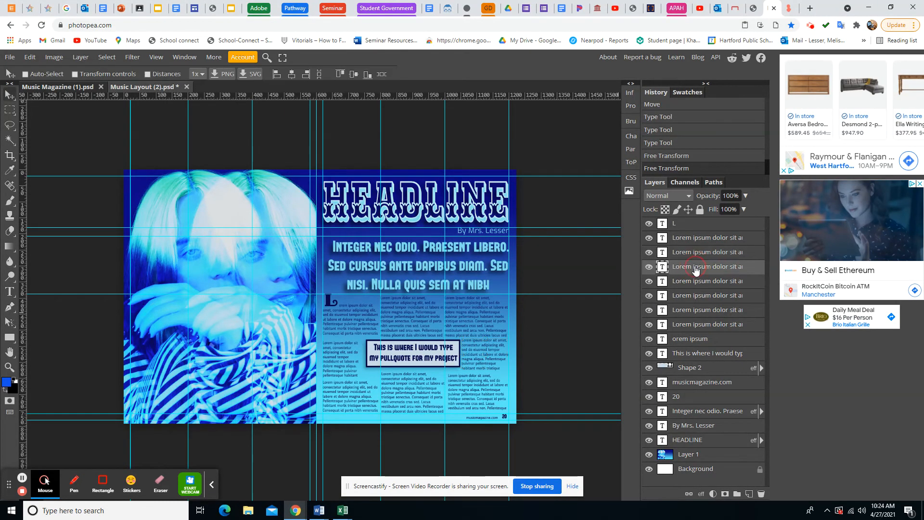
left_click(30, 57)
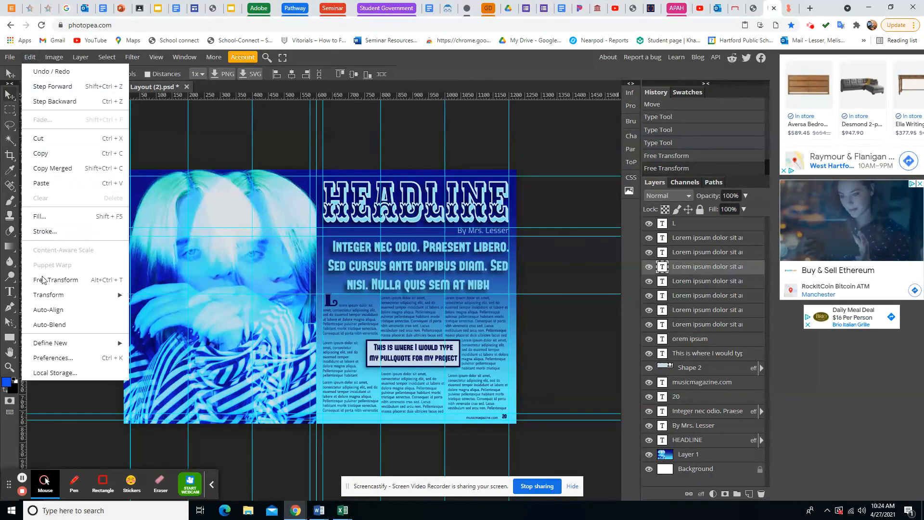
mouse_move(63, 297)
left_click(159, 320)
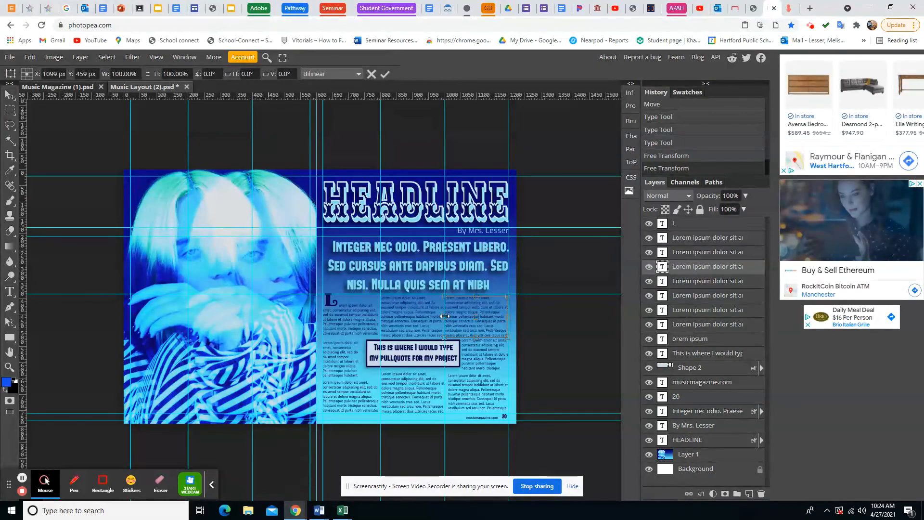
left_click_drag(444, 316, 447, 315)
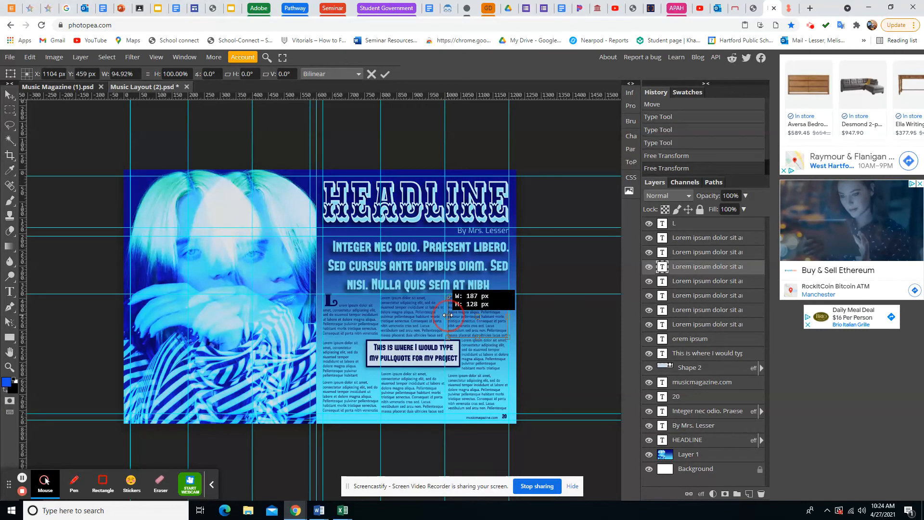
- Scale the second column's lowest text block to about 97% width, pulling its edge away from the first column
left_click(692, 282)
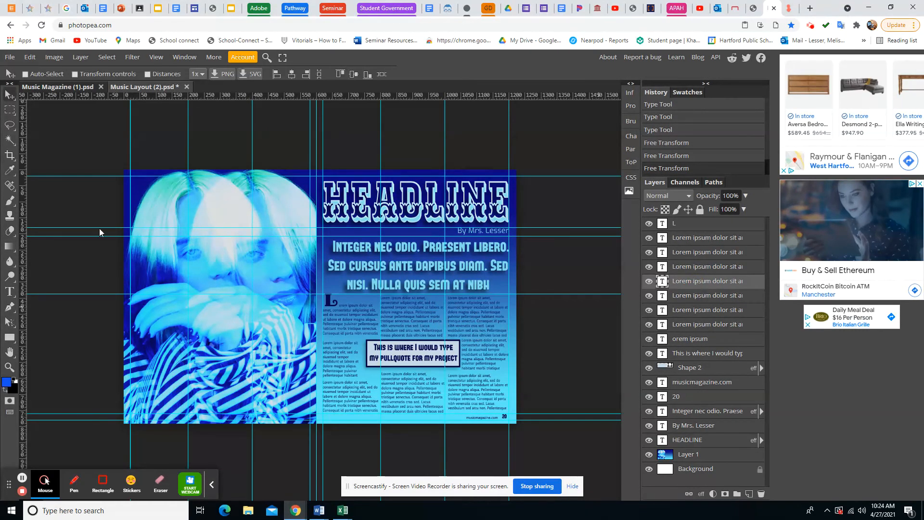
left_click(23, 57)
mouse_move(77, 295)
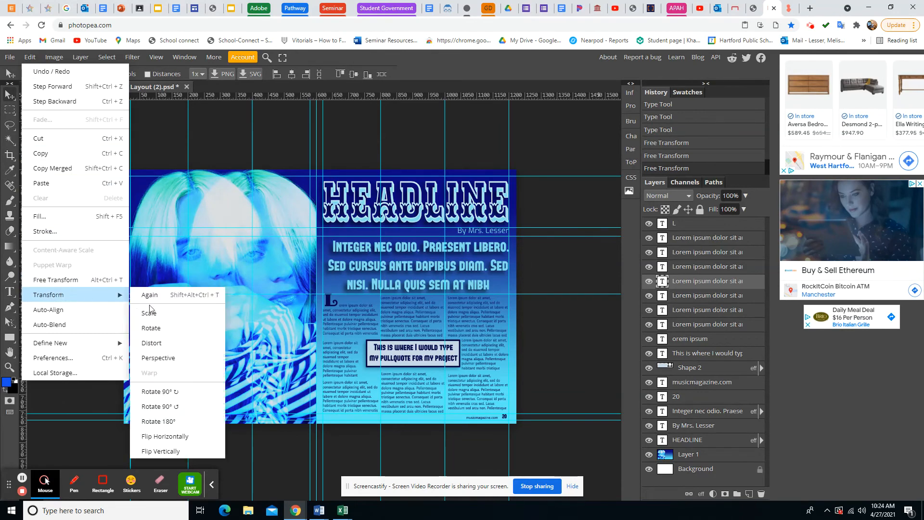
left_click(155, 313)
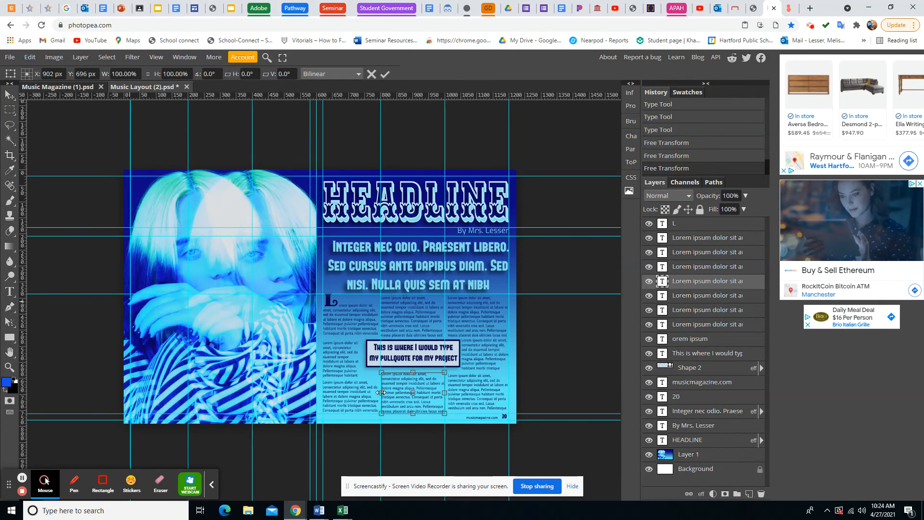
left_click_drag(380, 392, 383, 392)
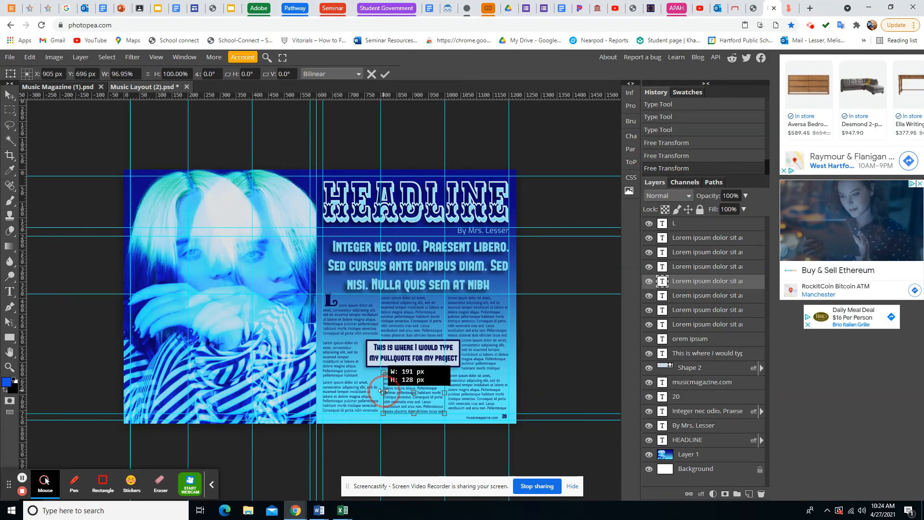
left_click_drag(445, 393, 444, 392)
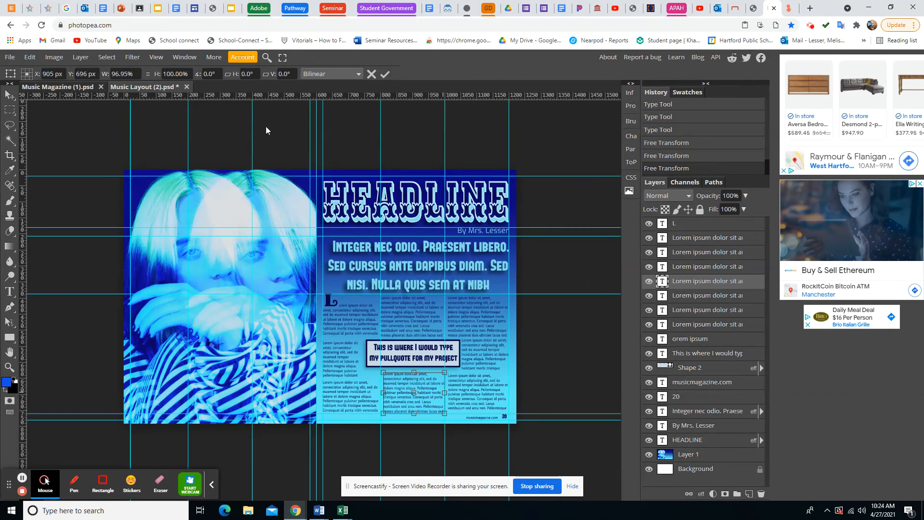
- Scale the second column's uppermost text block to about 95% width, pulling its edge away from the first column
left_click(679, 296)
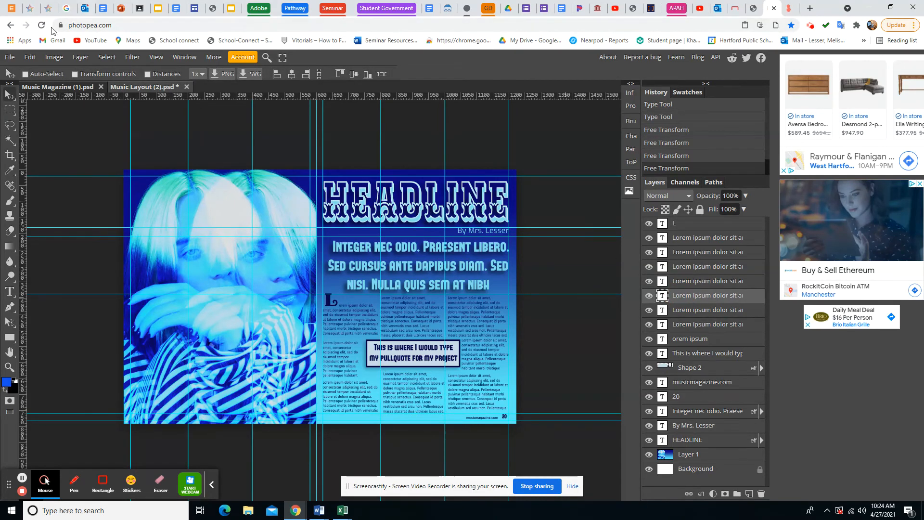
left_click(27, 57)
mouse_move(63, 295)
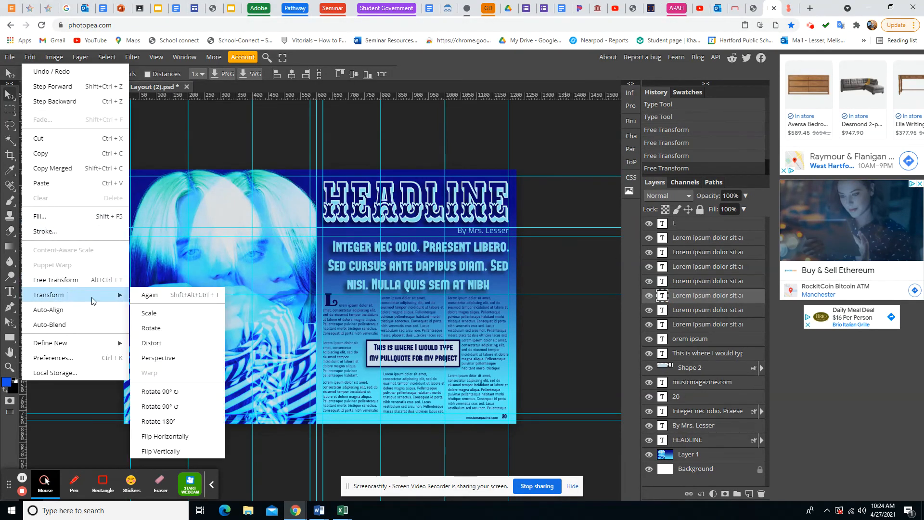
left_click(148, 314)
left_click_drag(380, 316, 384, 316)
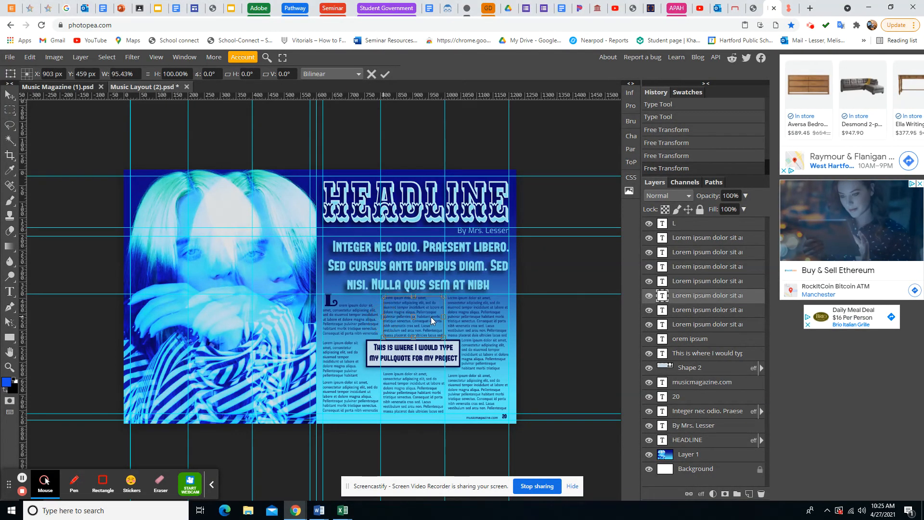
left_click_drag(442, 316, 447, 319)
left_click(8, 97)
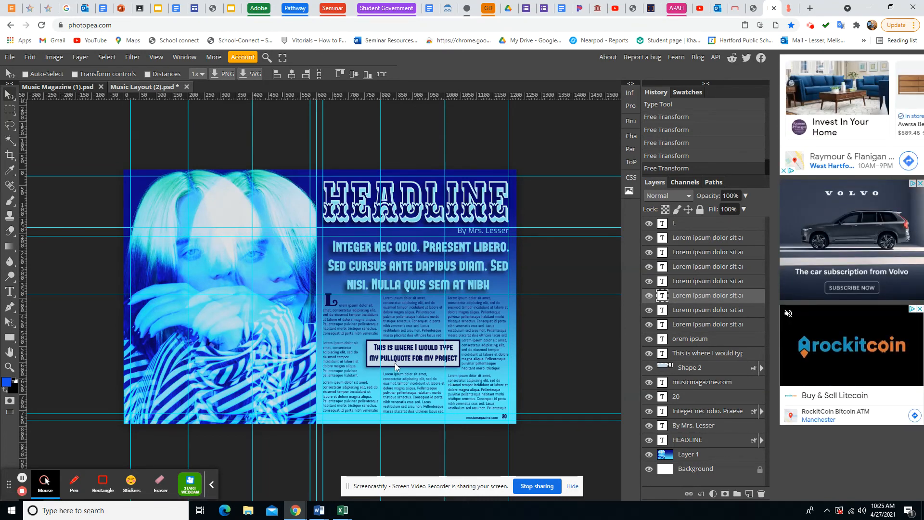
- Switch to the W3: Magazine Layout slides, review the Music Magazine Layout requirements slide, and return to Photopea
left_click(156, 10)
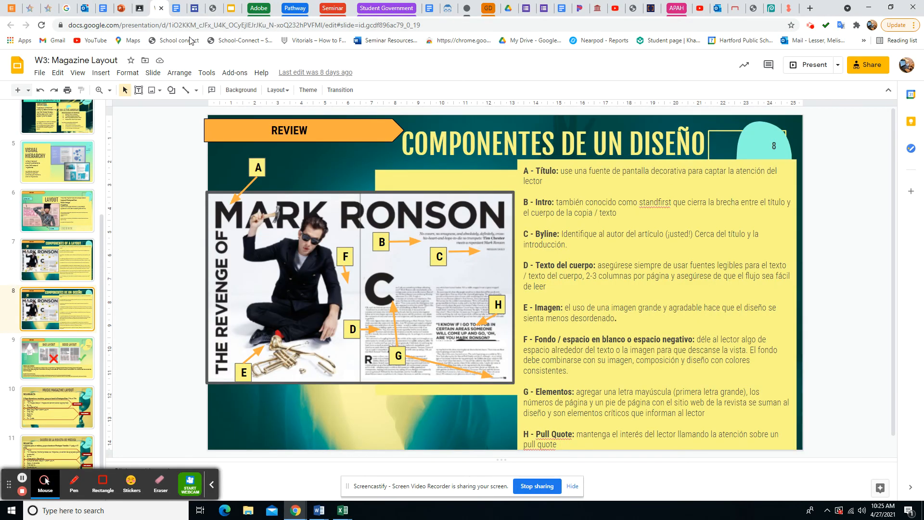
left_click(57, 411)
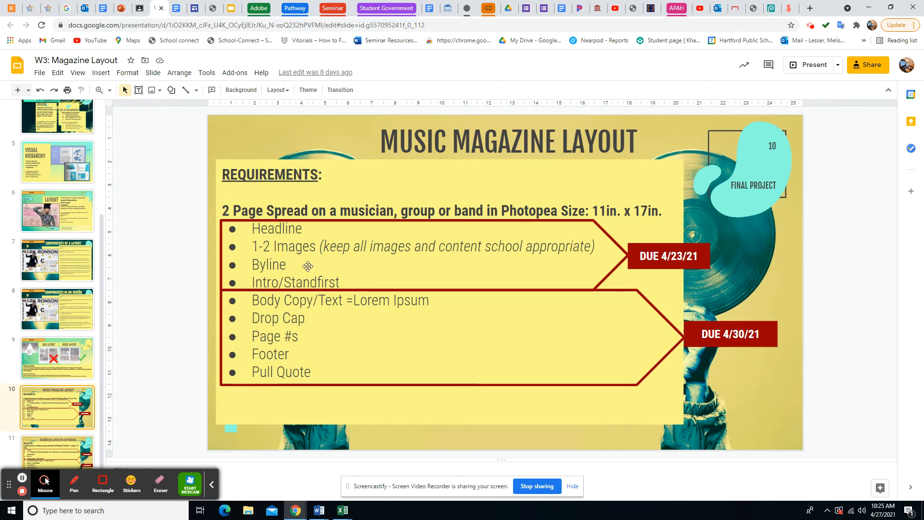
left_click(768, 8)
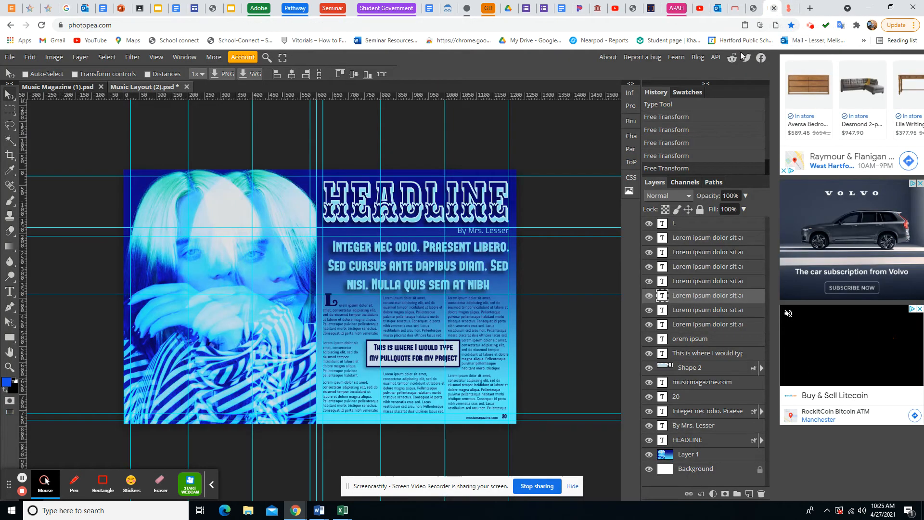
- Hide the guides to view the spread without guide lines
left_click(154, 58)
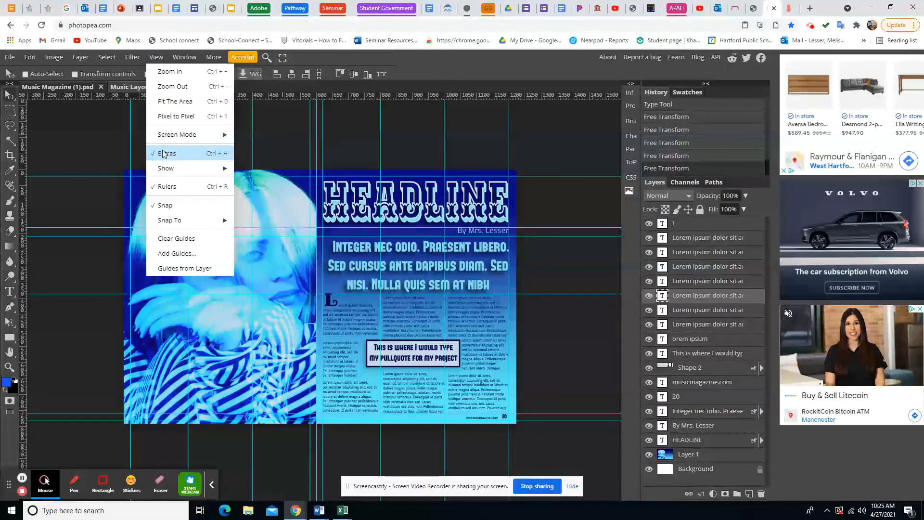
mouse_move(167, 168)
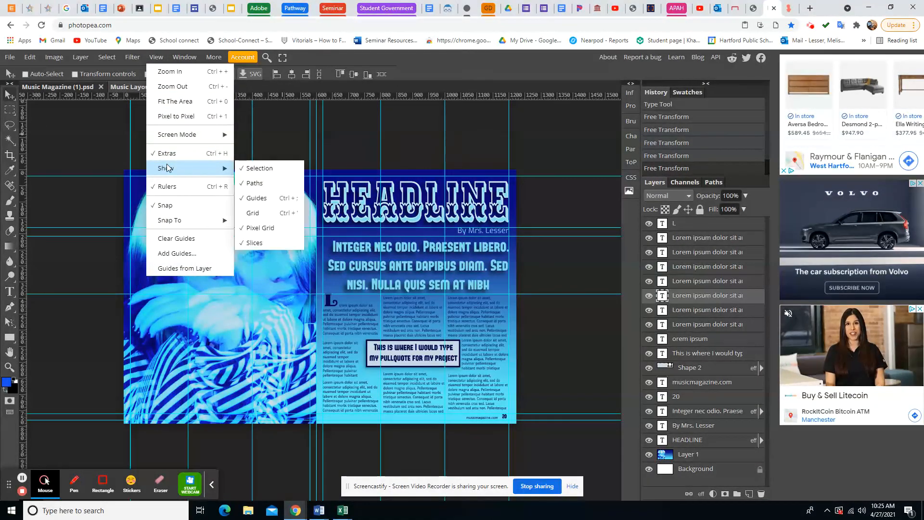
left_click(259, 198)
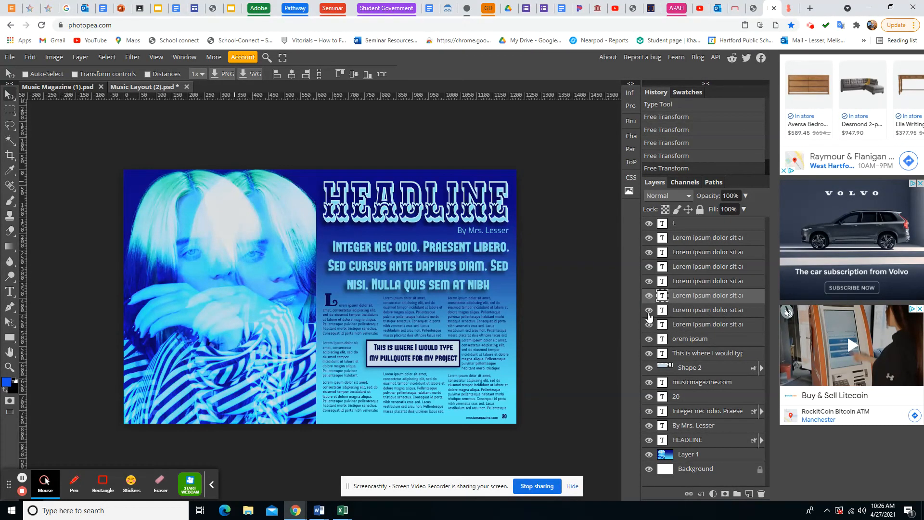
- Find the layer of the first column's narrow paragraph by toggling layer visibility, and move the paragraph up slightly beside the pull-quote box
left_click(649, 310)
left_click(649, 310)
left_click(649, 325)
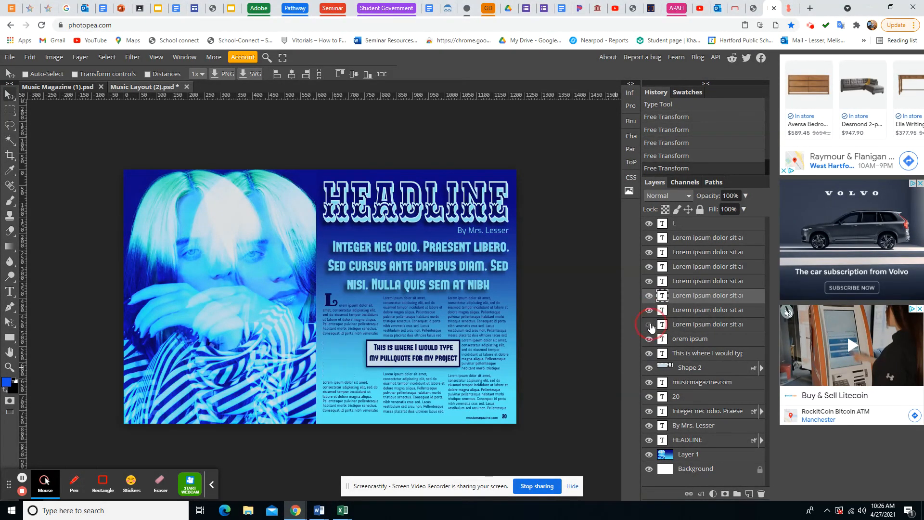
left_click(650, 326)
left_click(652, 326)
left_click(649, 327)
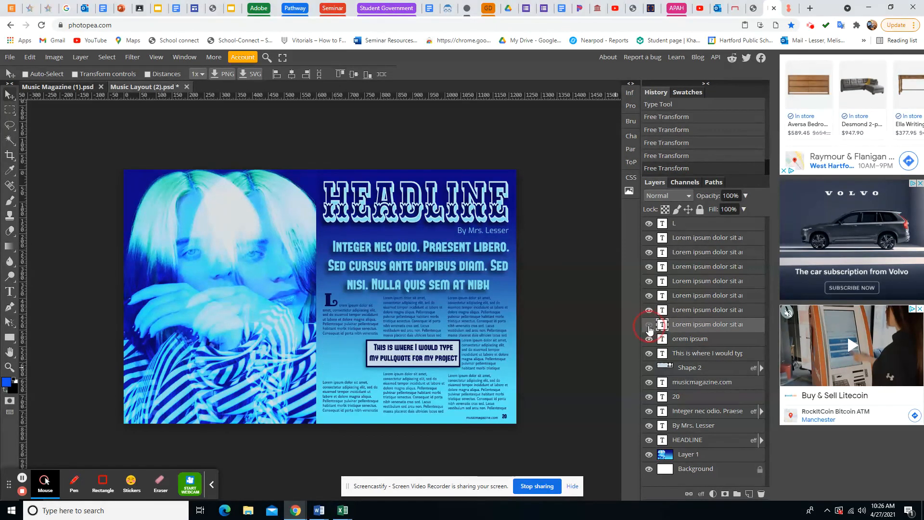
left_click(650, 327)
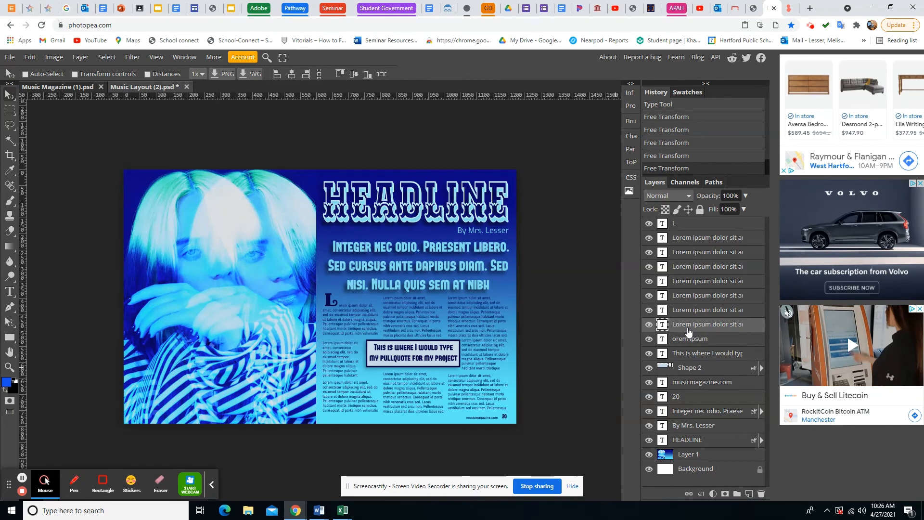
left_click(650, 326)
left_click(649, 327)
left_click_drag(326, 353, 331, 357)
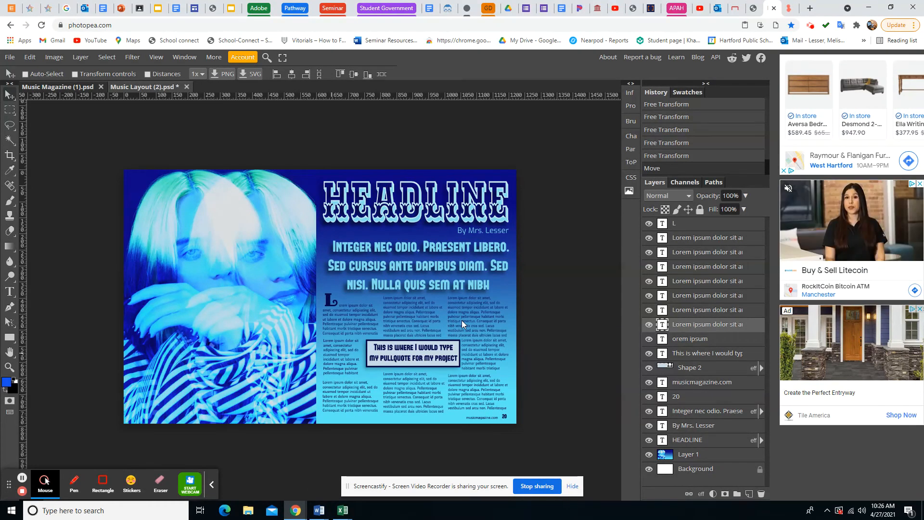
- Save the layout as a PSD file and open Google Drive in a new browser tab
left_click(9, 58)
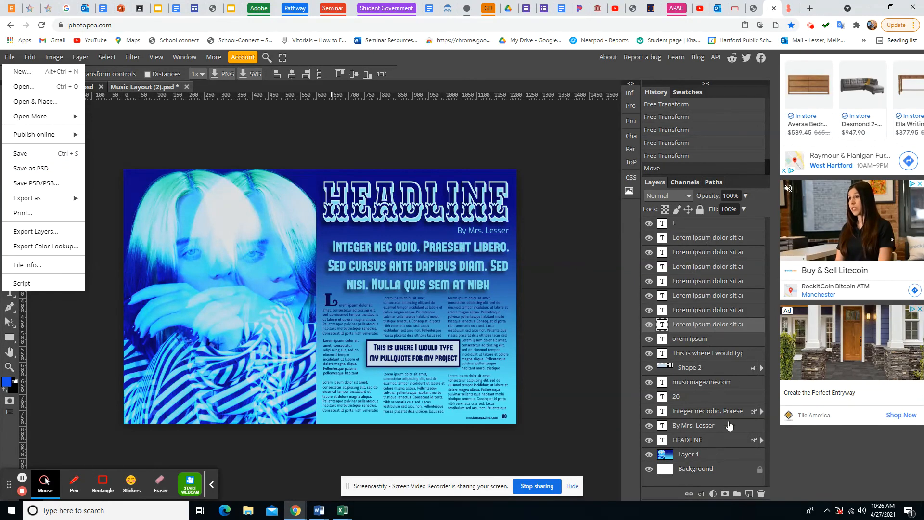
left_click(22, 172)
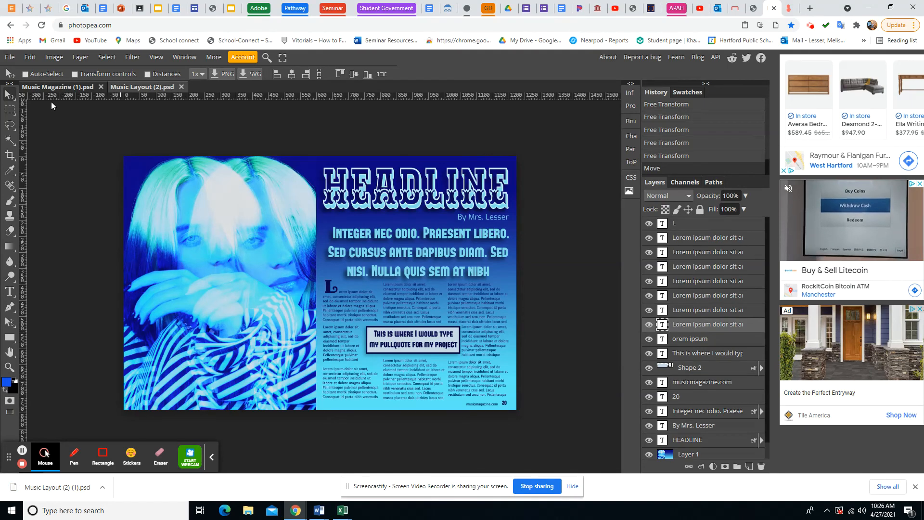
left_click(811, 11)
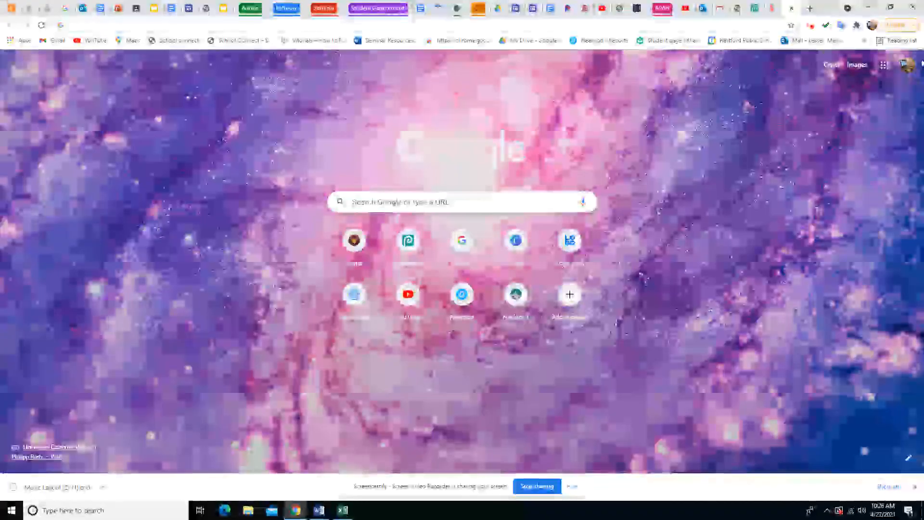
left_click(887, 68)
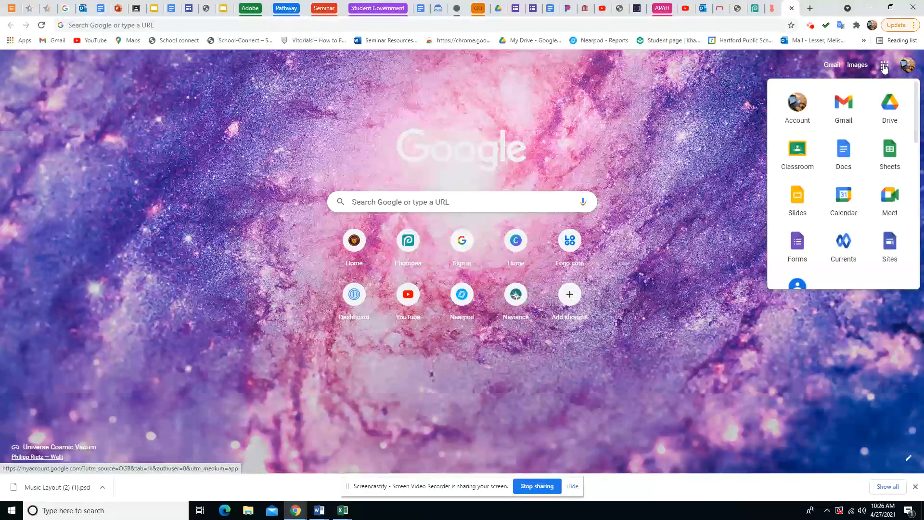
left_click(888, 109)
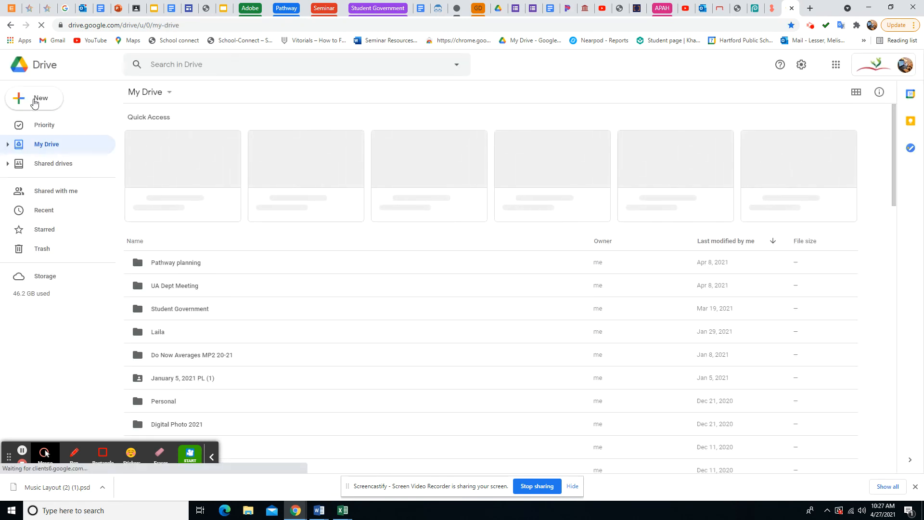
- Upload Music Layout (2) (1).psd from the Downloads folder to My Drive, updating the existing file
left_click(35, 100)
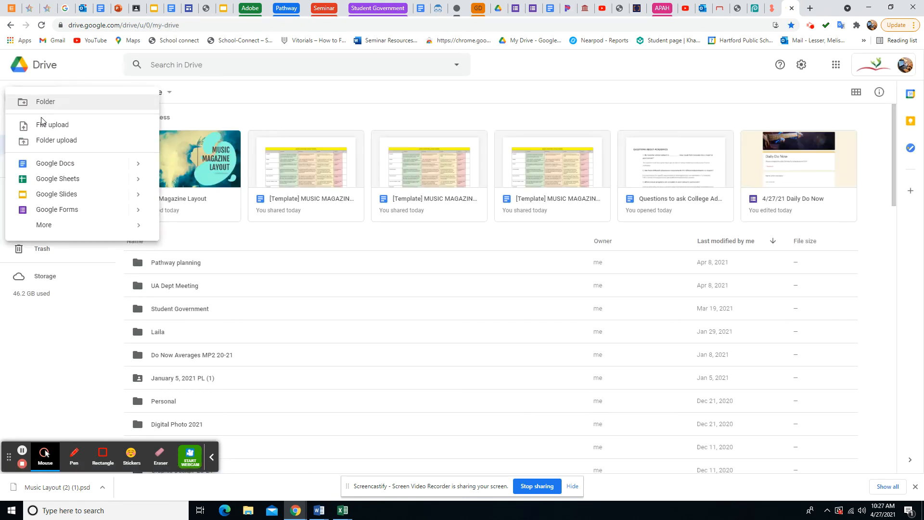
left_click(50, 127)
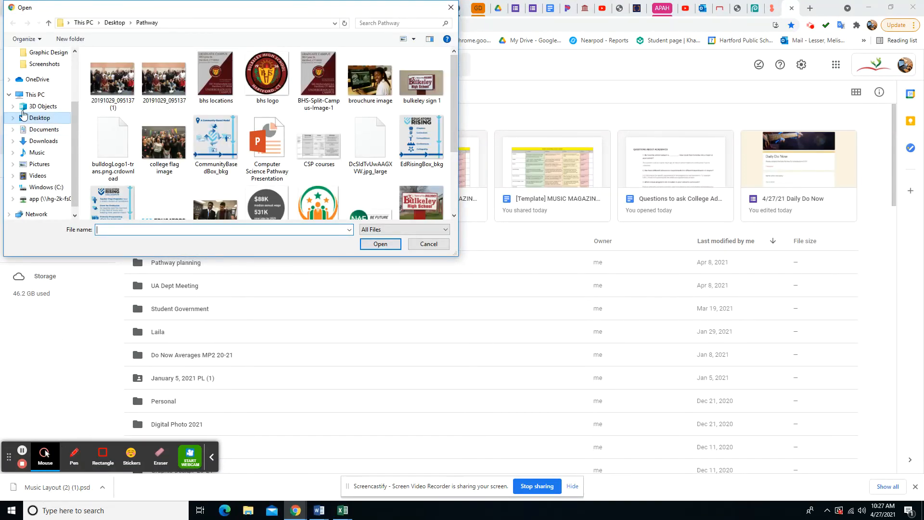
left_click(53, 141)
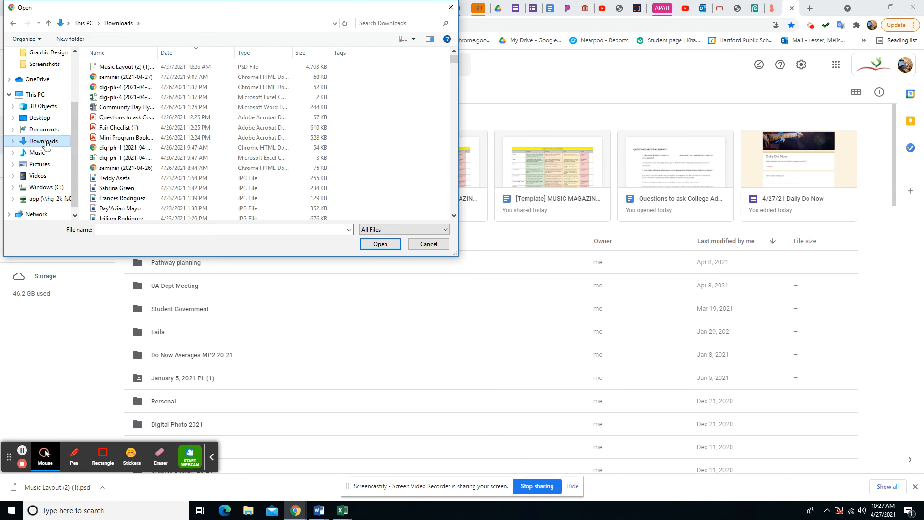
left_click(121, 67)
left_click(377, 243)
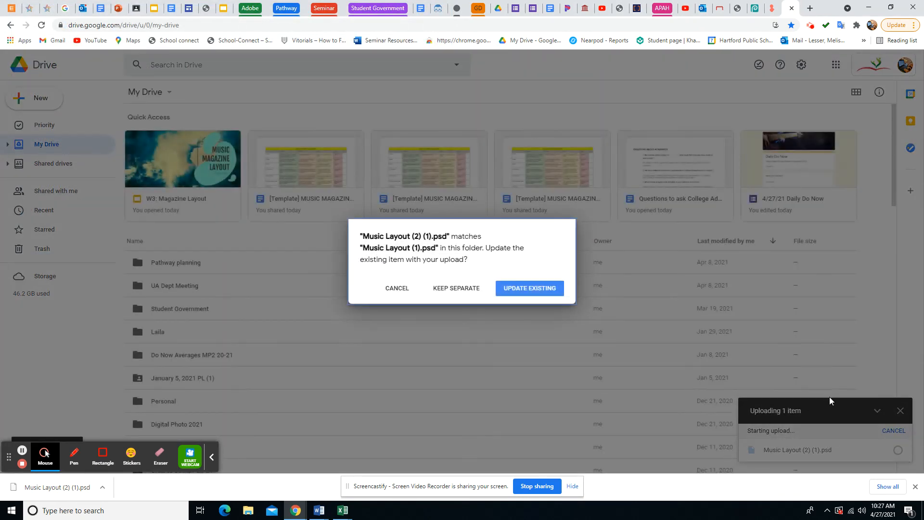
left_click(531, 288)
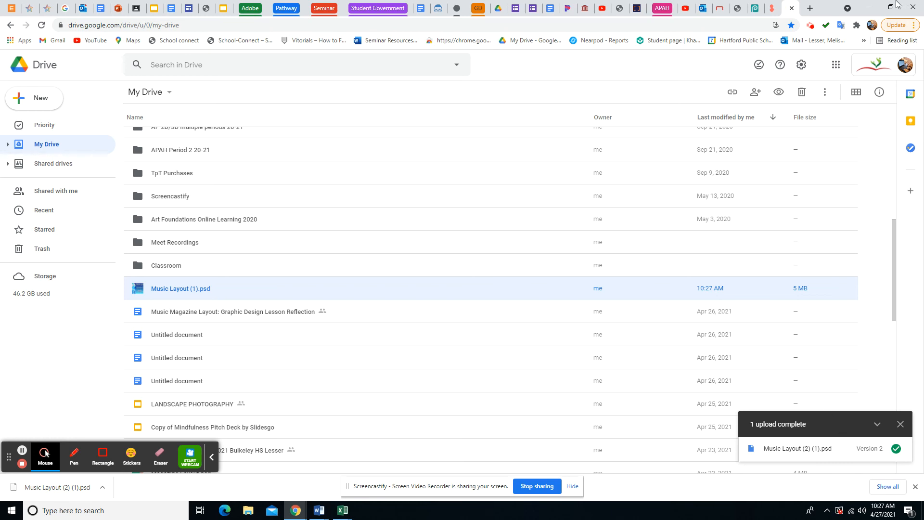
- Switch back to Photopea and export the layout as a JPG at 1224 × 792 px and 70% quality
left_click(754, 11)
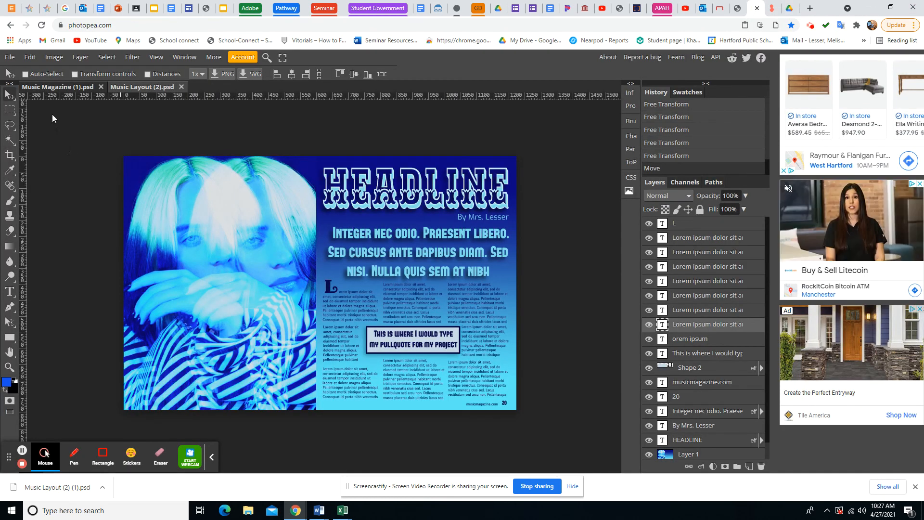
left_click(10, 57)
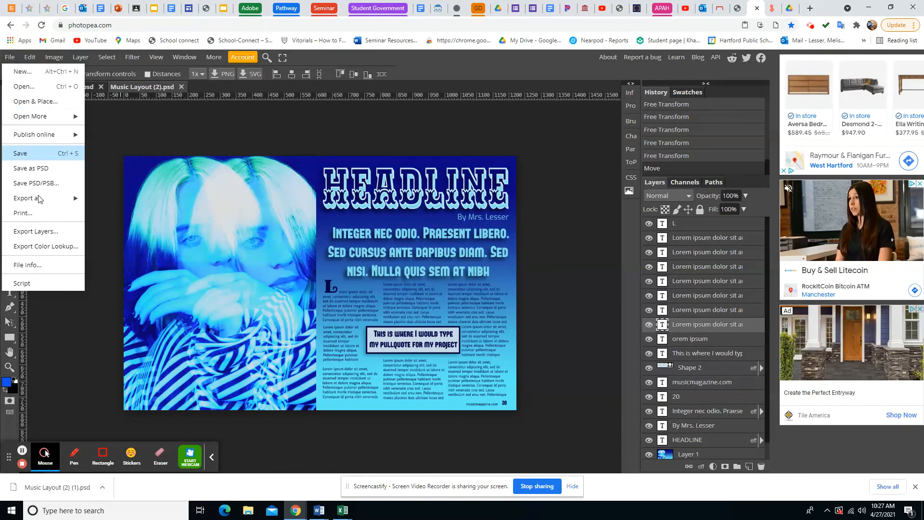
mouse_move(39, 197)
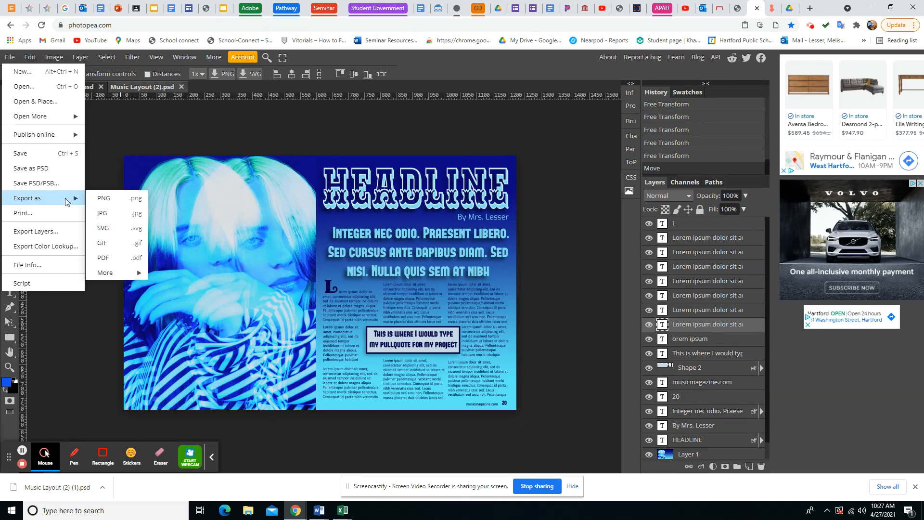
left_click(111, 215)
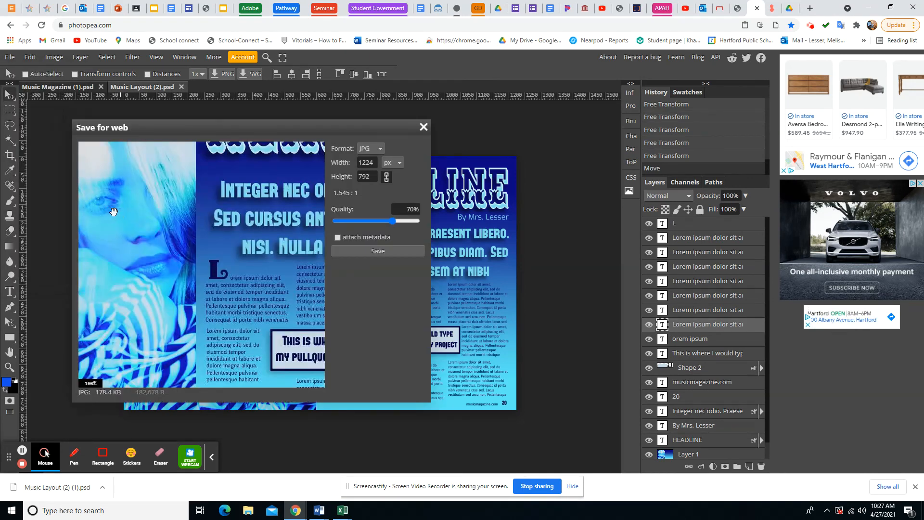
left_click(365, 254)
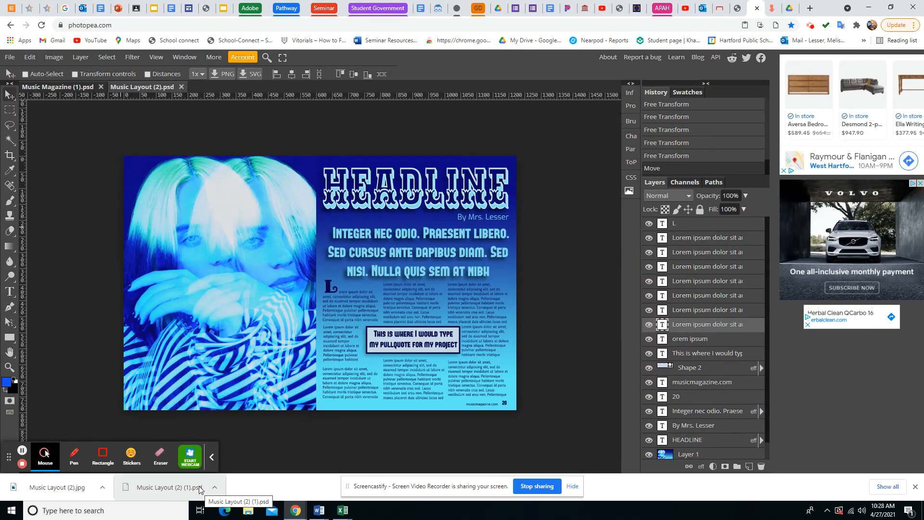
- Review the WEEK 4: Magazine Layout assignment's instructions in Google Classroom and return to the layout in Photopea
left_click(150, 8)
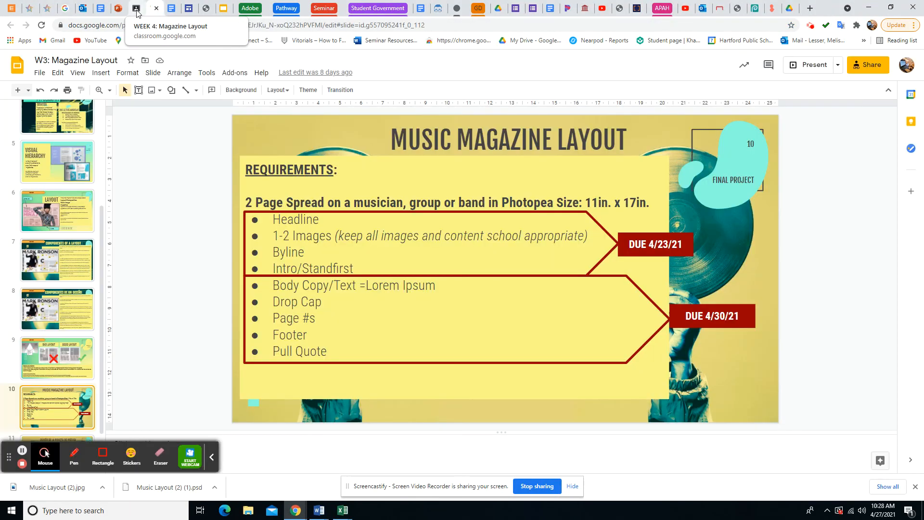
left_click(137, 11)
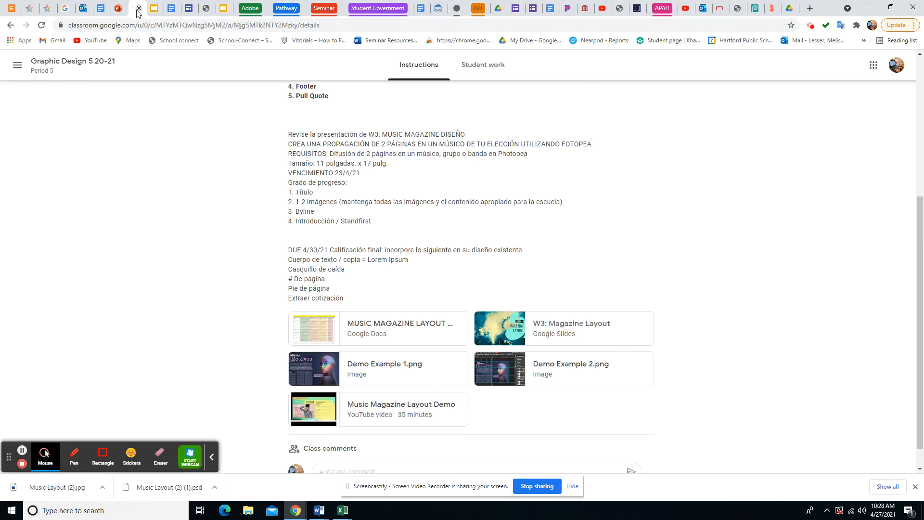
left_click(478, 70)
left_click(427, 68)
scroll(701, 130, "up", 5)
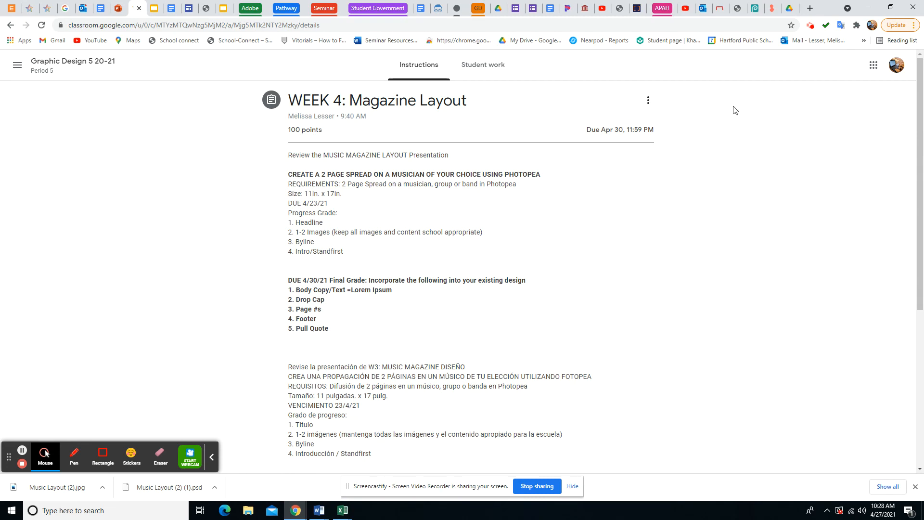
left_click(756, 9)
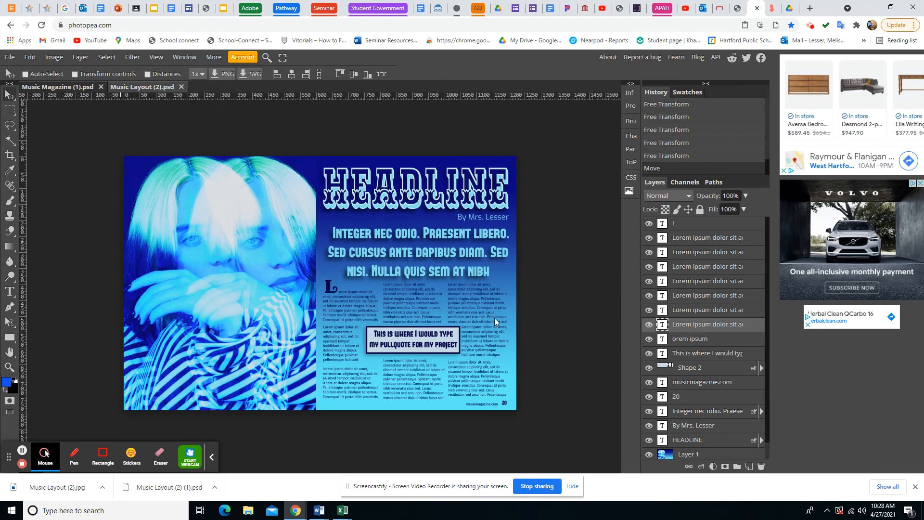